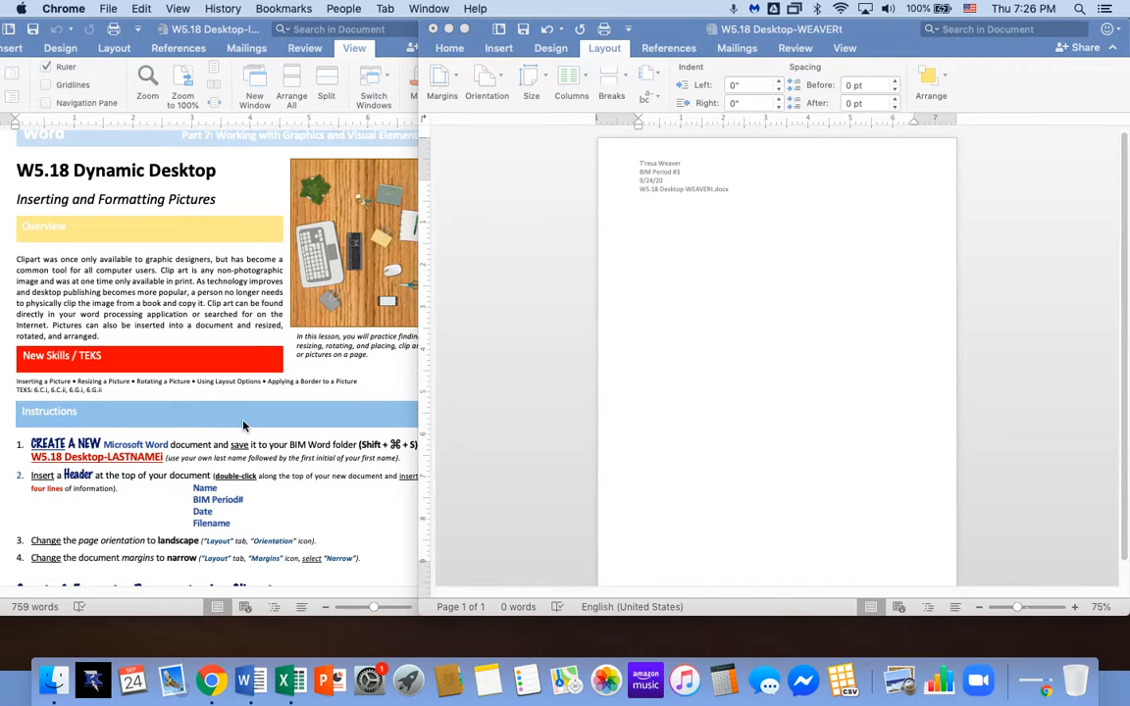
{"action": "left_click_drag", "start_coordinate": [715, 34], "coordinate": [753, 35]}
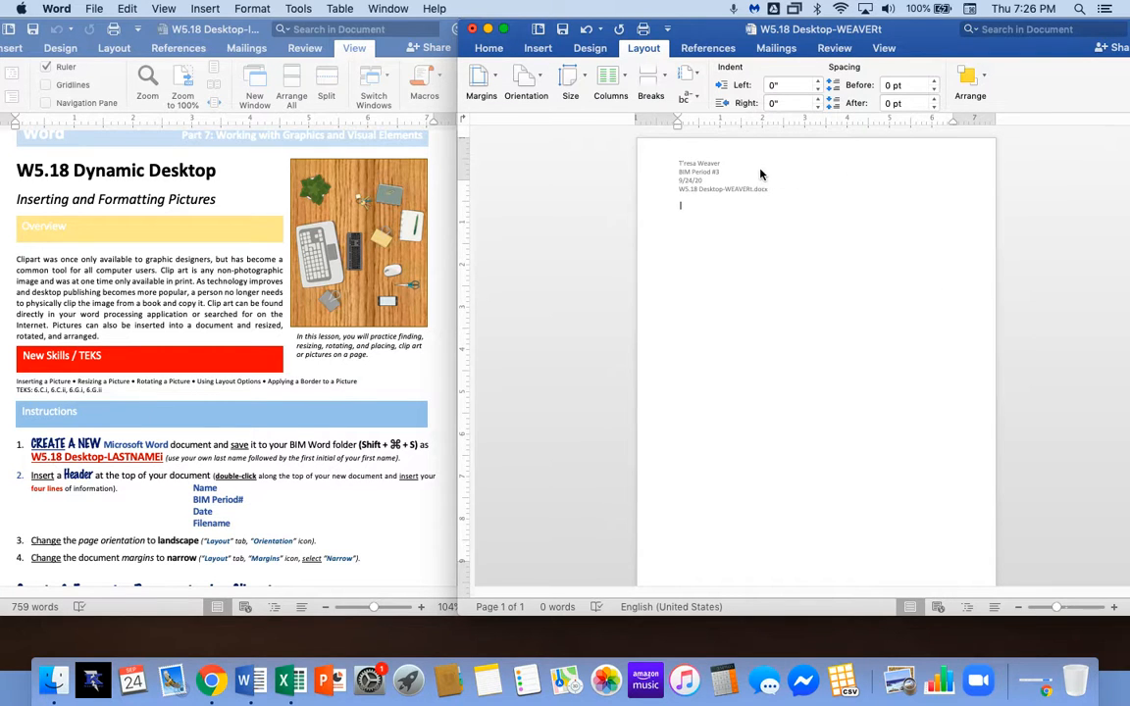
{"action": "double_click", "coordinate": [683, 150]}
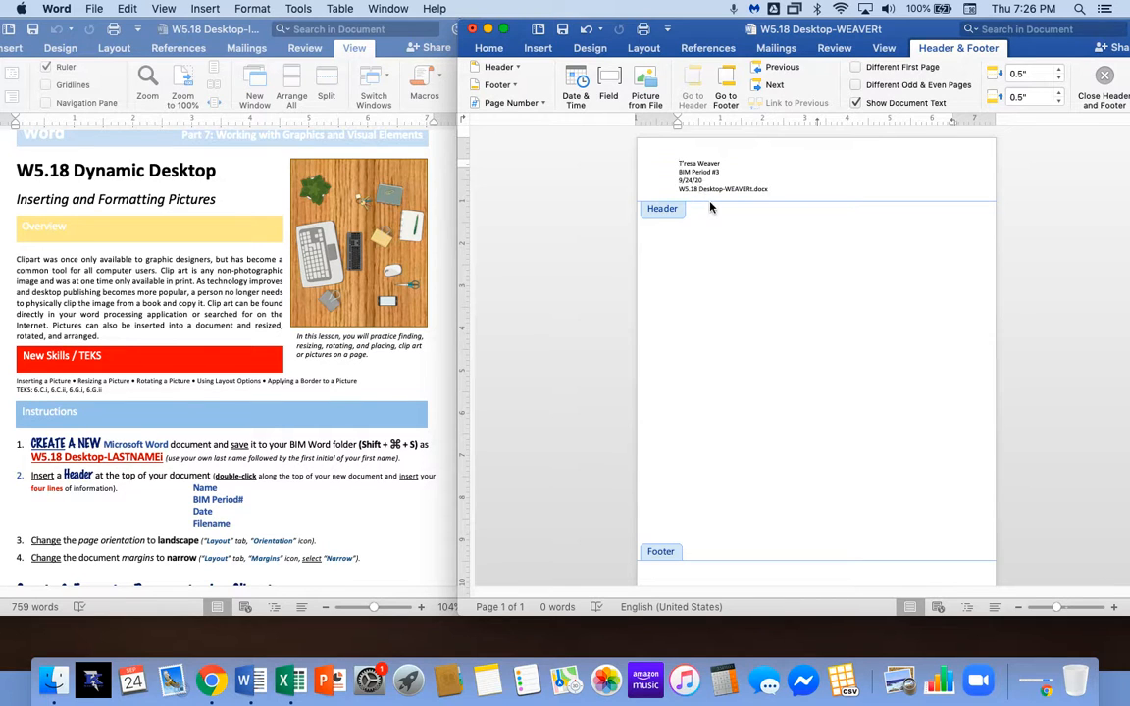
{"action": "double_click", "coordinate": [753, 284]}
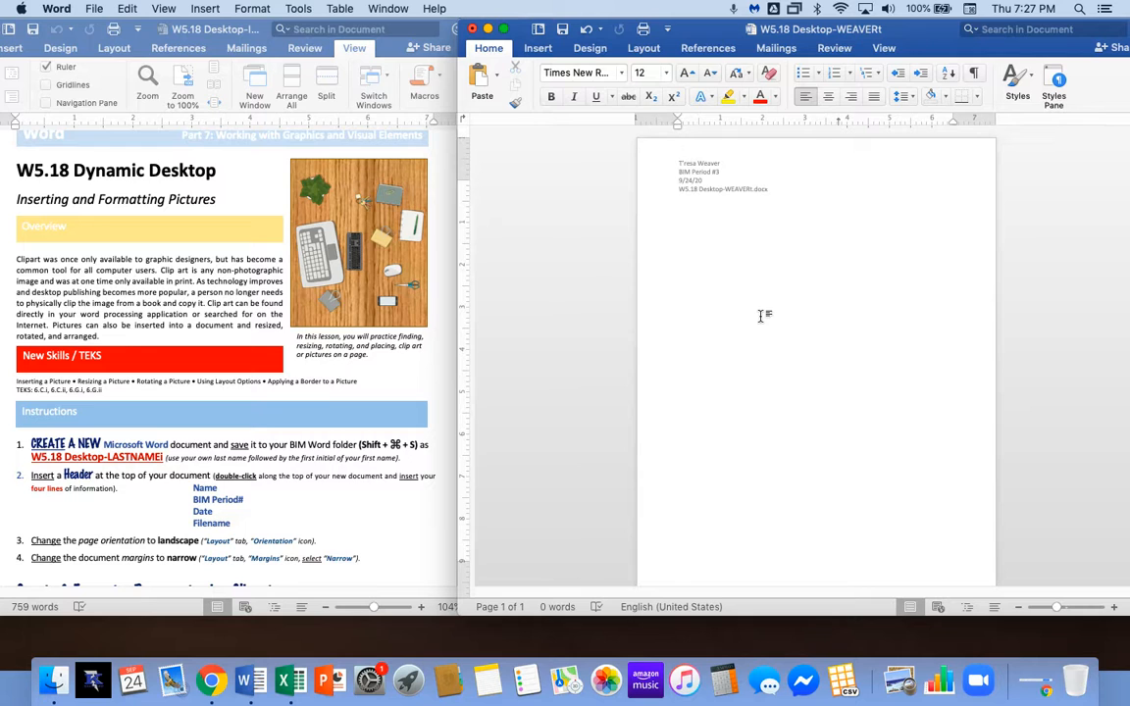
{"action": "scroll", "coordinate": [157, 415], "scroll_direction": "down", "scroll_amount": 3}
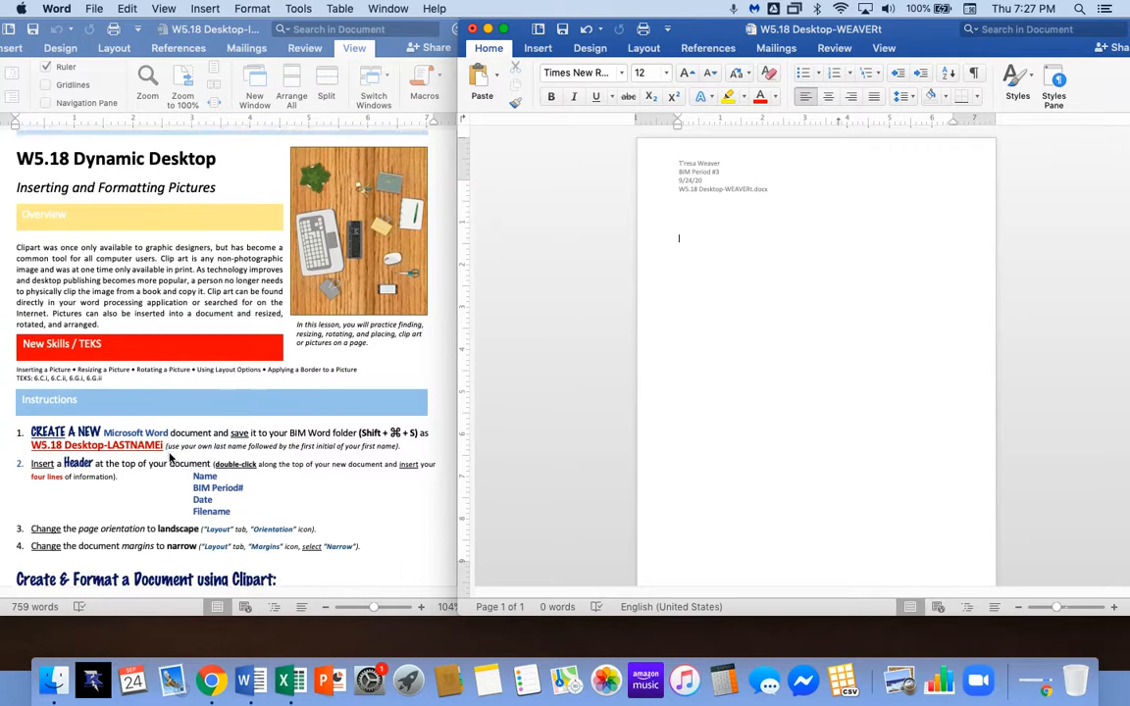
Switch the document page from portrait to Landscape orientation.
{"action": "scroll", "coordinate": [169, 458], "scroll_direction": "down", "scroll_amount": 1}
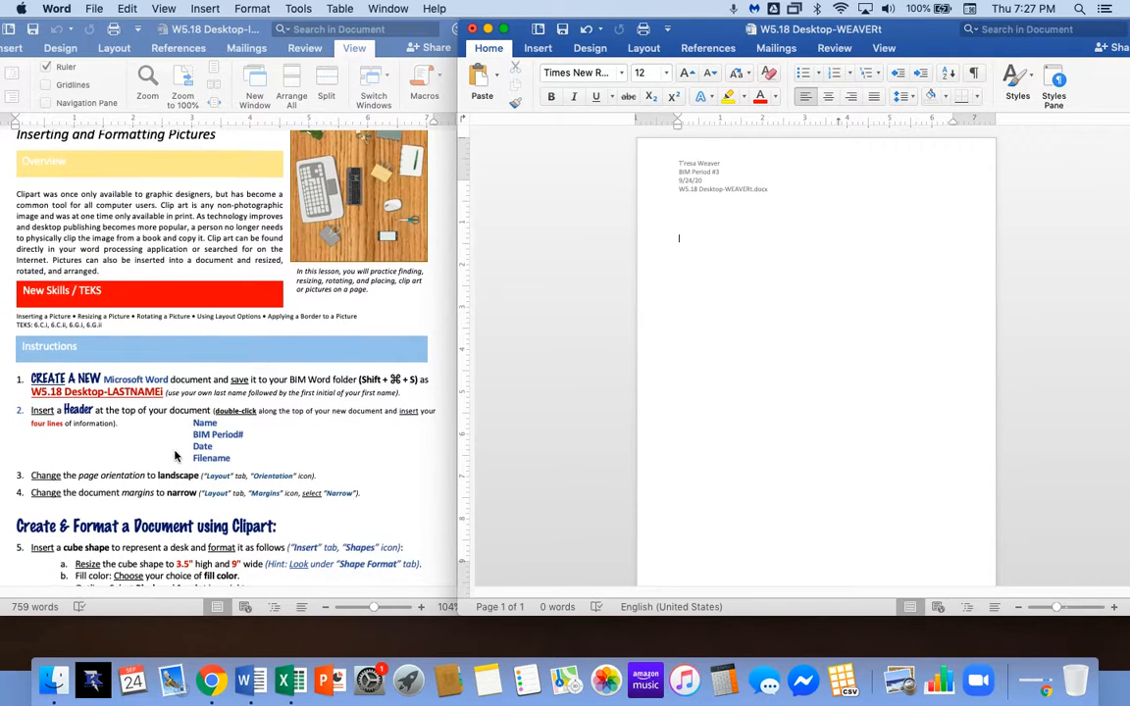
{"action": "scroll", "coordinate": [197, 431], "scroll_direction": "down", "scroll_amount": 3}
{"action": "scroll", "coordinate": [218, 414], "scroll_direction": "down", "scroll_amount": 3}
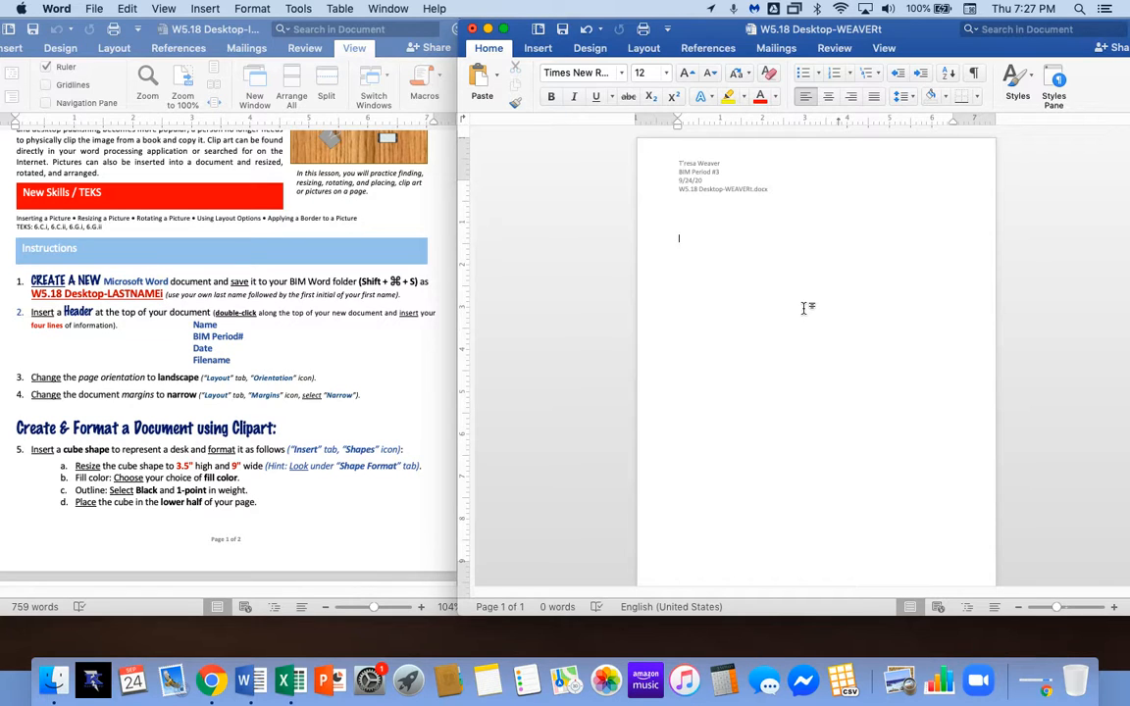
{"action": "left_click", "coordinate": [645, 48]}
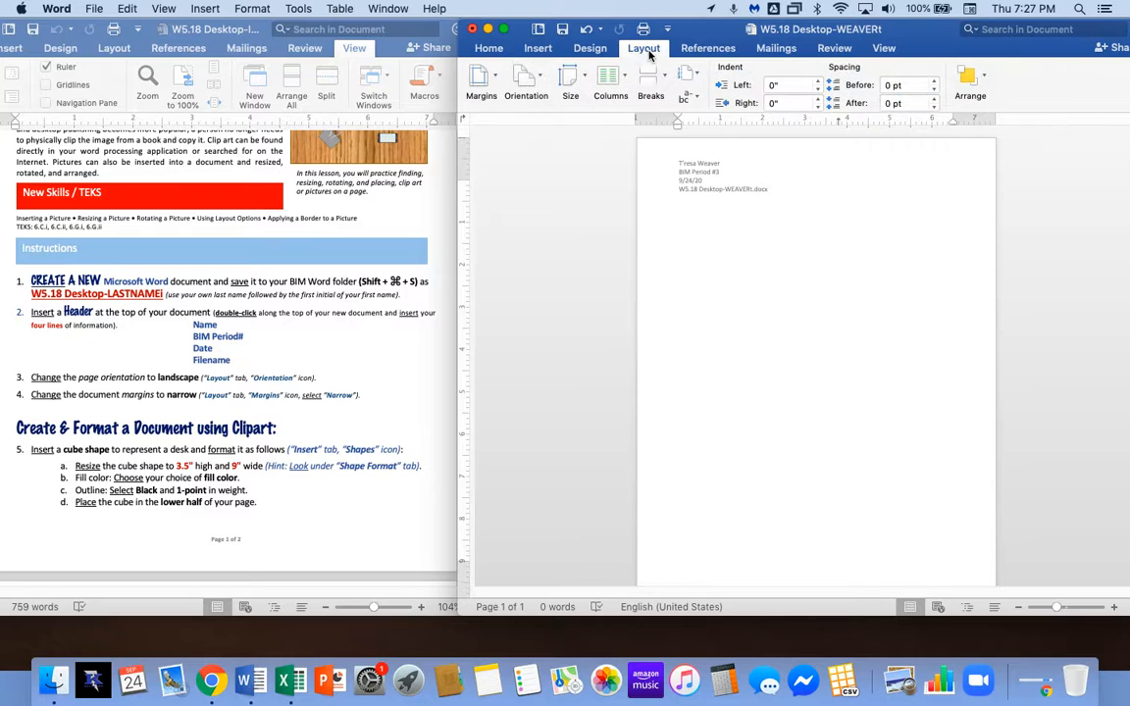
{"action": "left_click", "coordinate": [543, 82]}
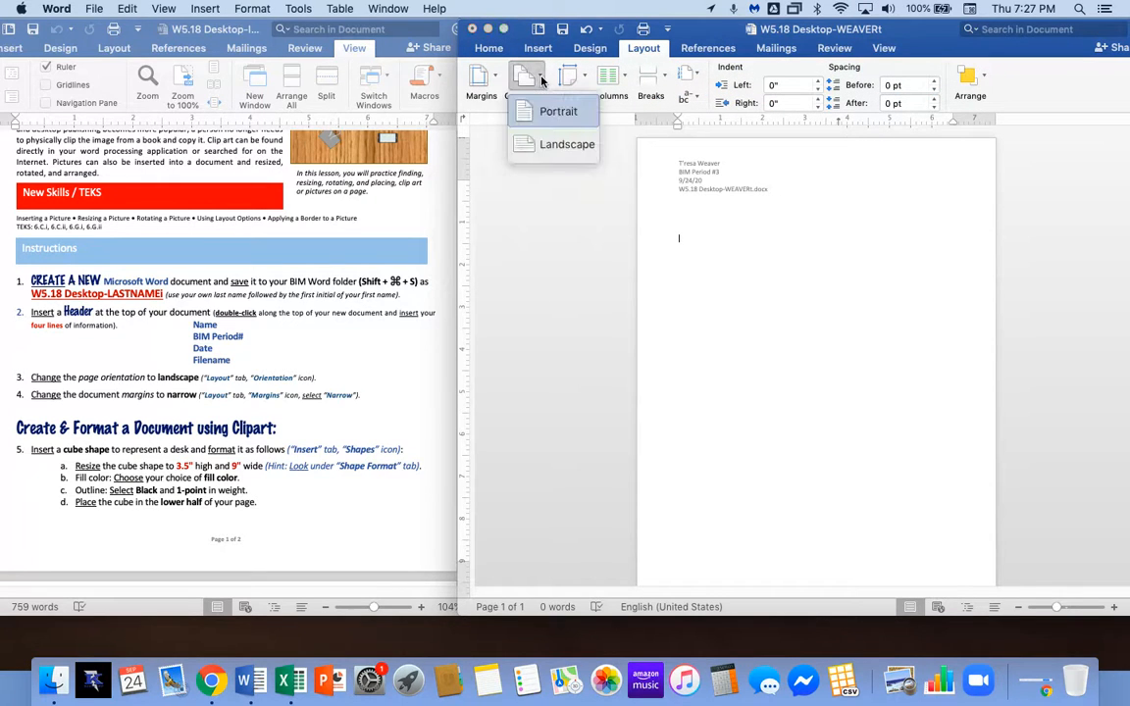
{"action": "left_click", "coordinate": [564, 144]}
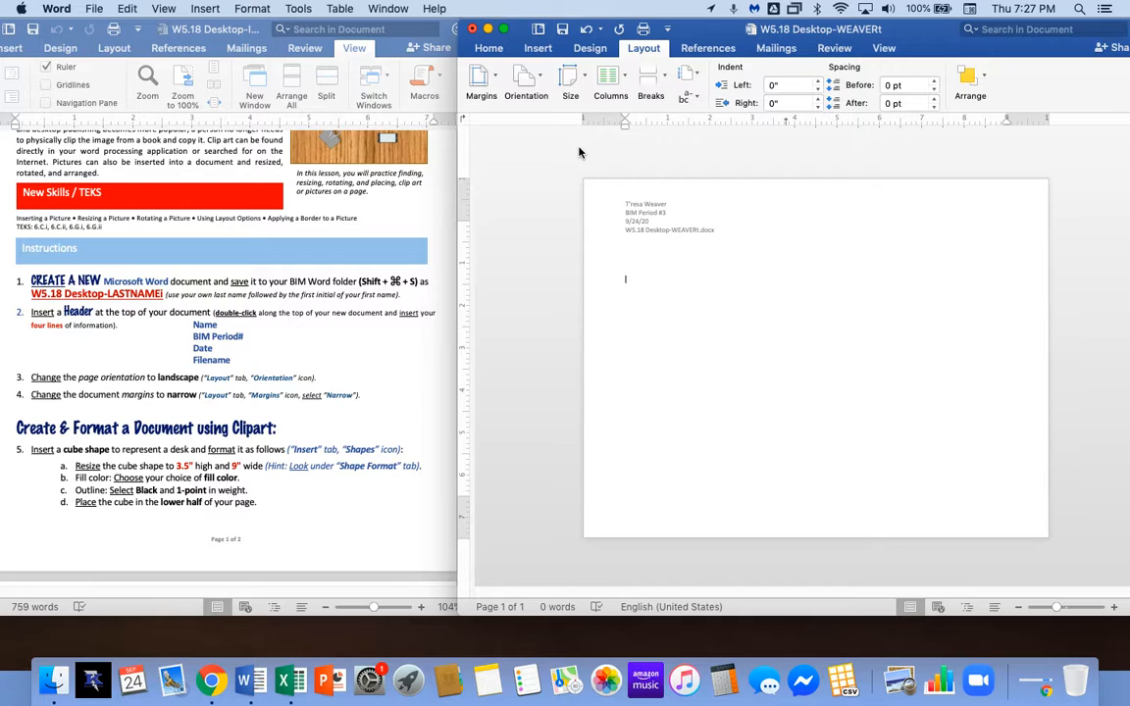
{"action": "scroll", "coordinate": [88, 363], "scroll_direction": "down", "scroll_amount": 3}
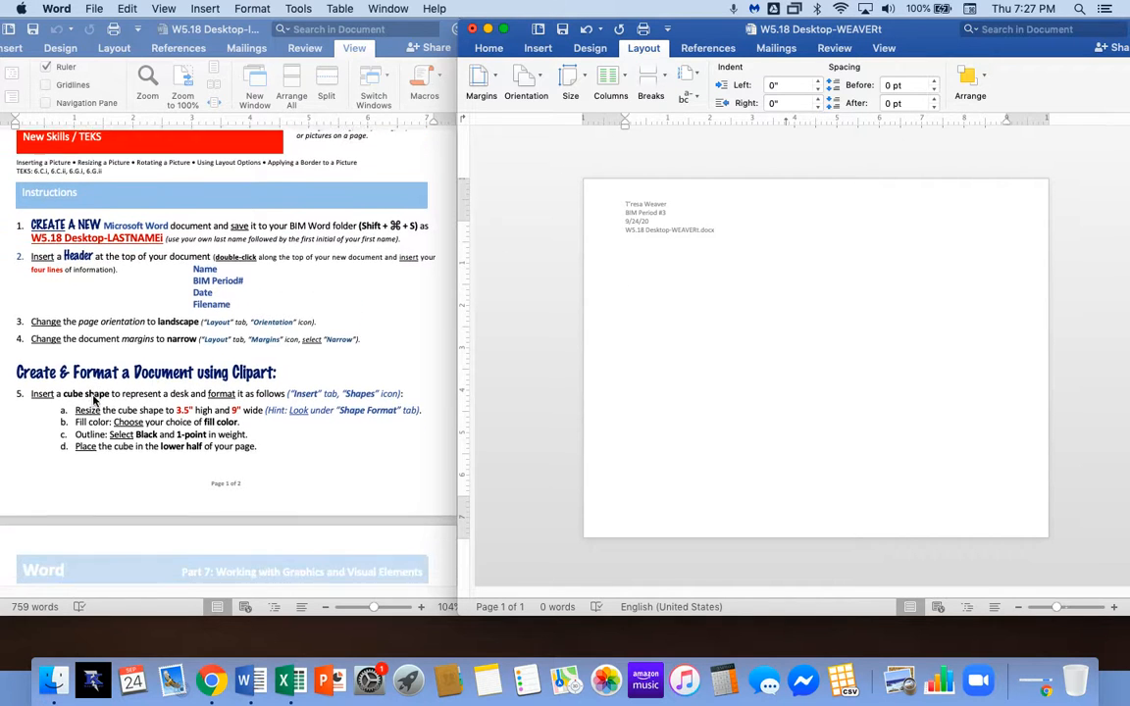
{"action": "scroll", "coordinate": [96, 399], "scroll_direction": "down", "scroll_amount": 2}
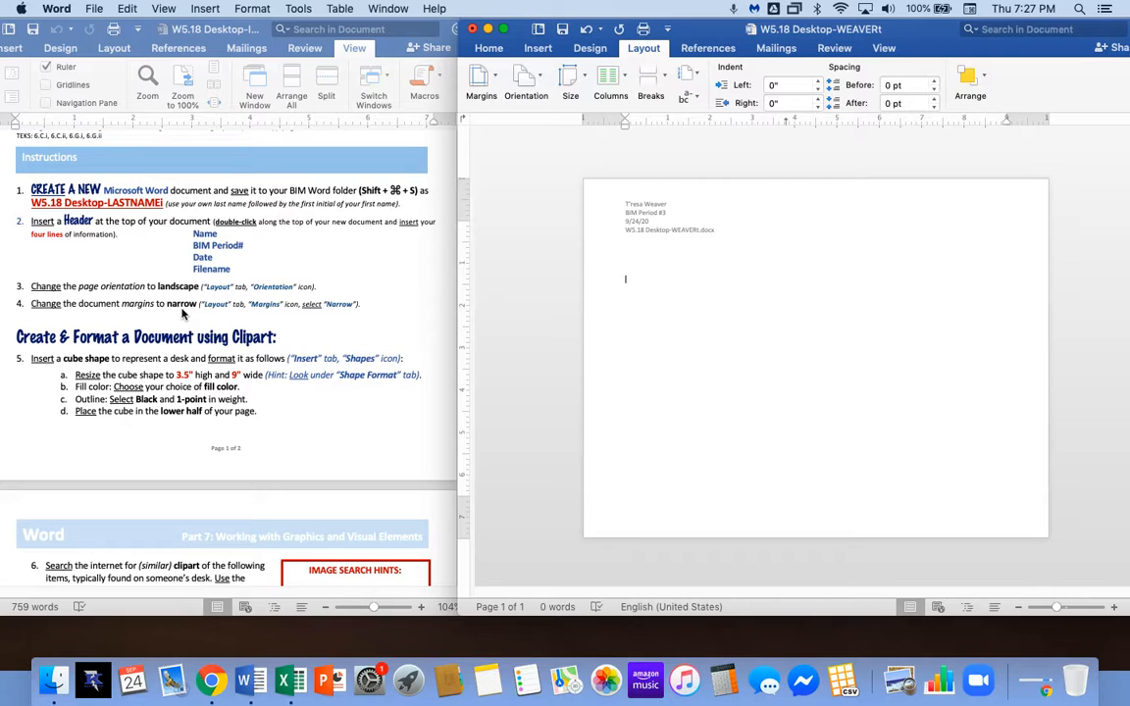
Apply the Narrow margin preset, 0.5" on every side.
{"action": "left_click", "coordinate": [493, 77]}
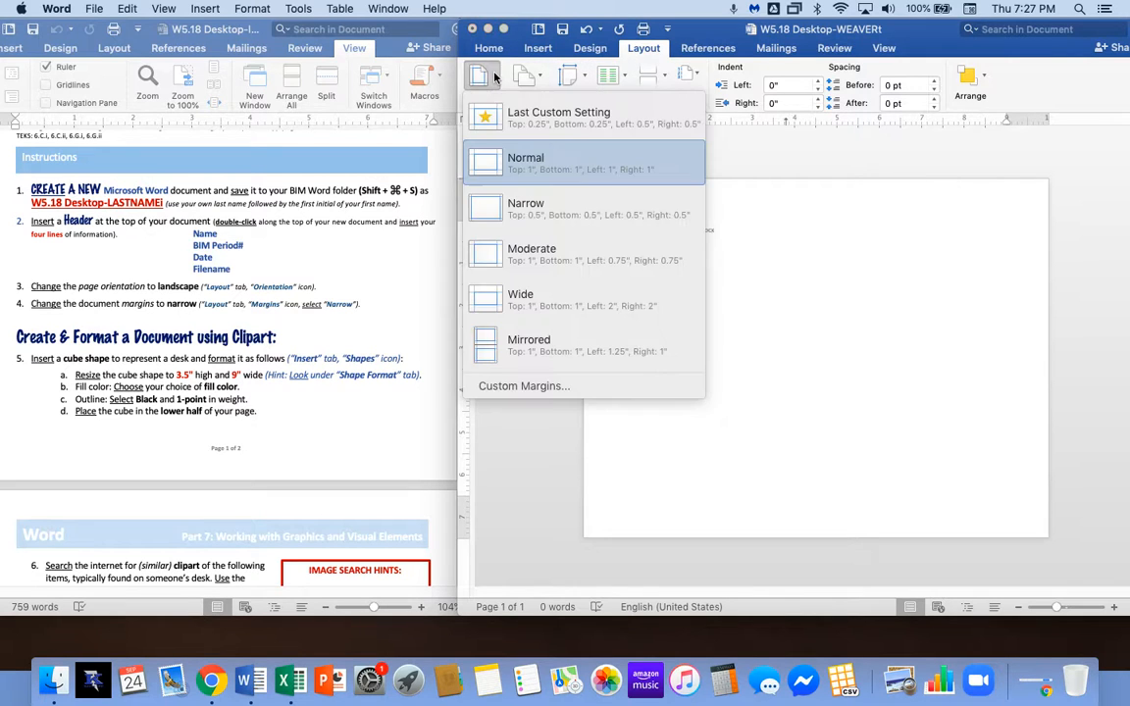
{"action": "left_click", "coordinate": [585, 210]}
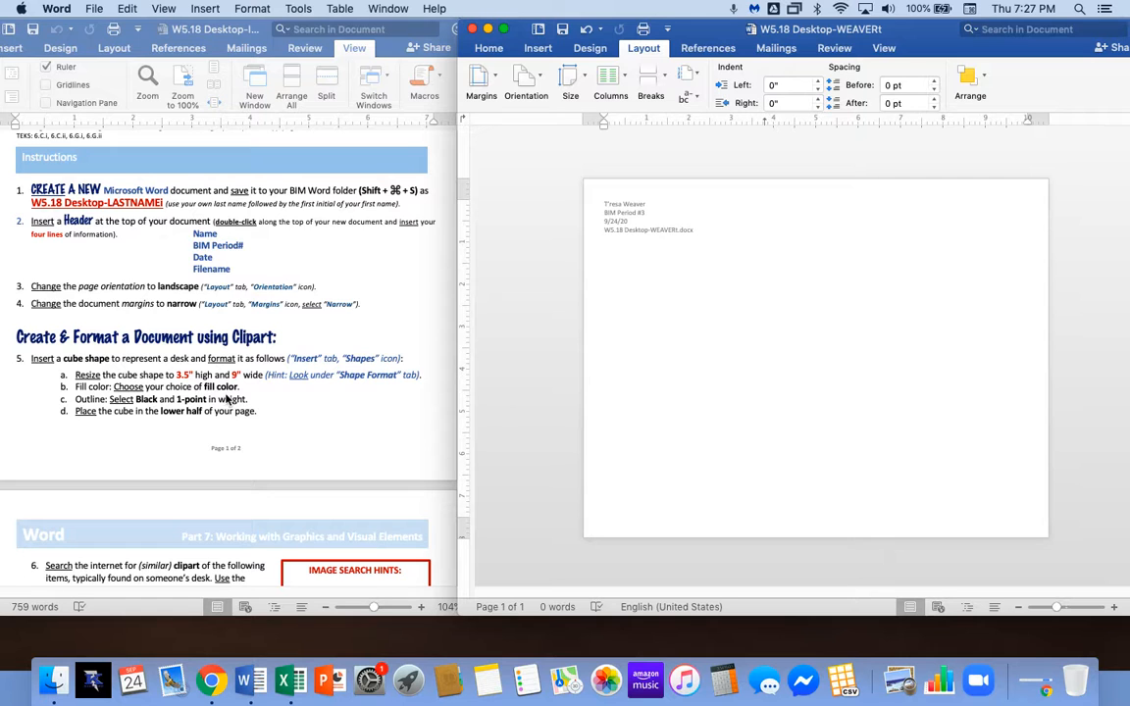
{"action": "scroll", "coordinate": [186, 353], "scroll_direction": "down", "scroll_amount": 1}
{"action": "scroll", "coordinate": [195, 369], "scroll_direction": "down", "scroll_amount": 1}
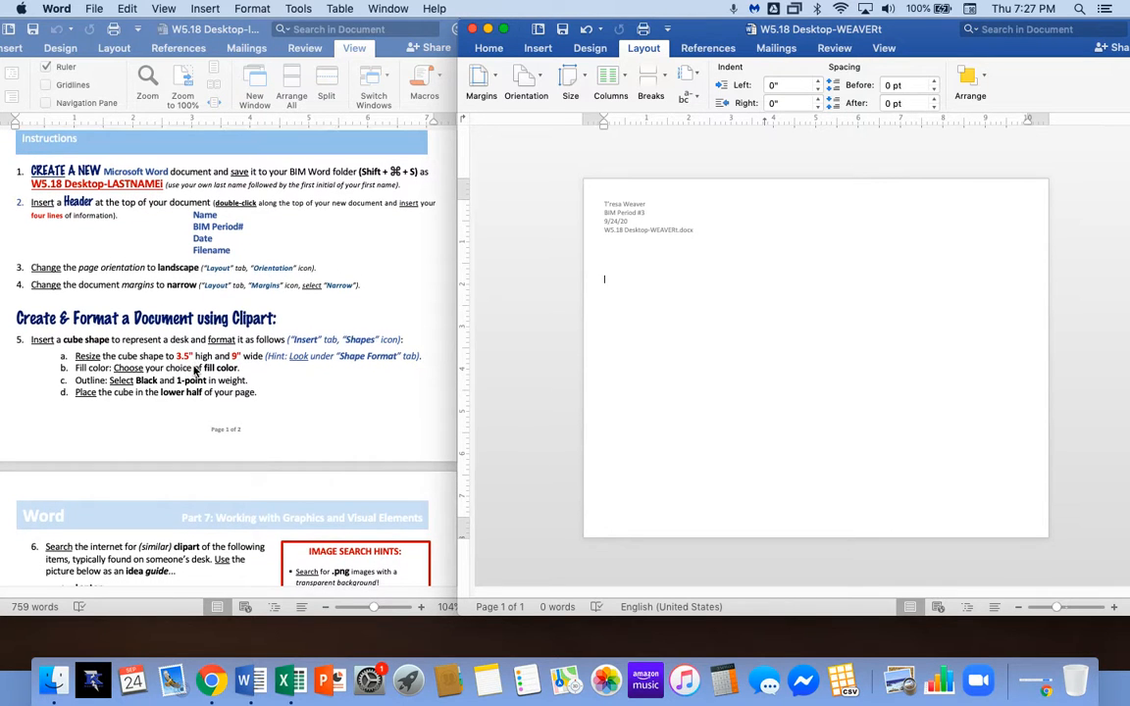
{"action": "scroll", "coordinate": [195, 370], "scroll_direction": "down", "scroll_amount": 1}
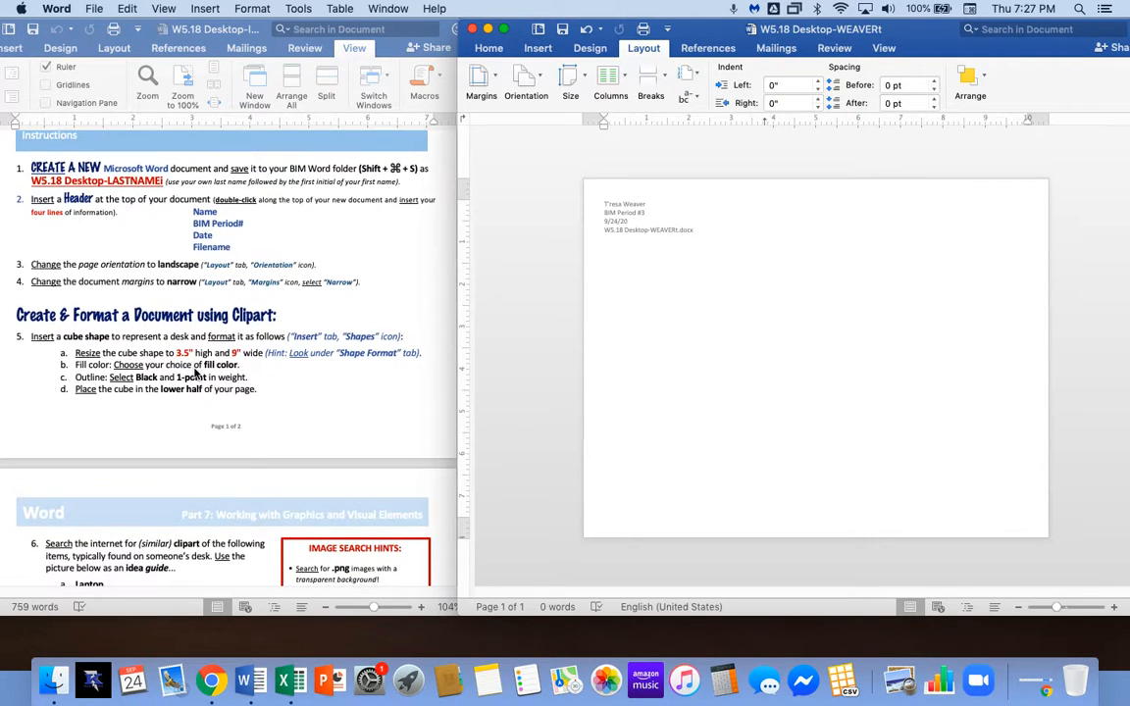
{"action": "scroll", "coordinate": [195, 371], "scroll_direction": "down", "scroll_amount": 5}
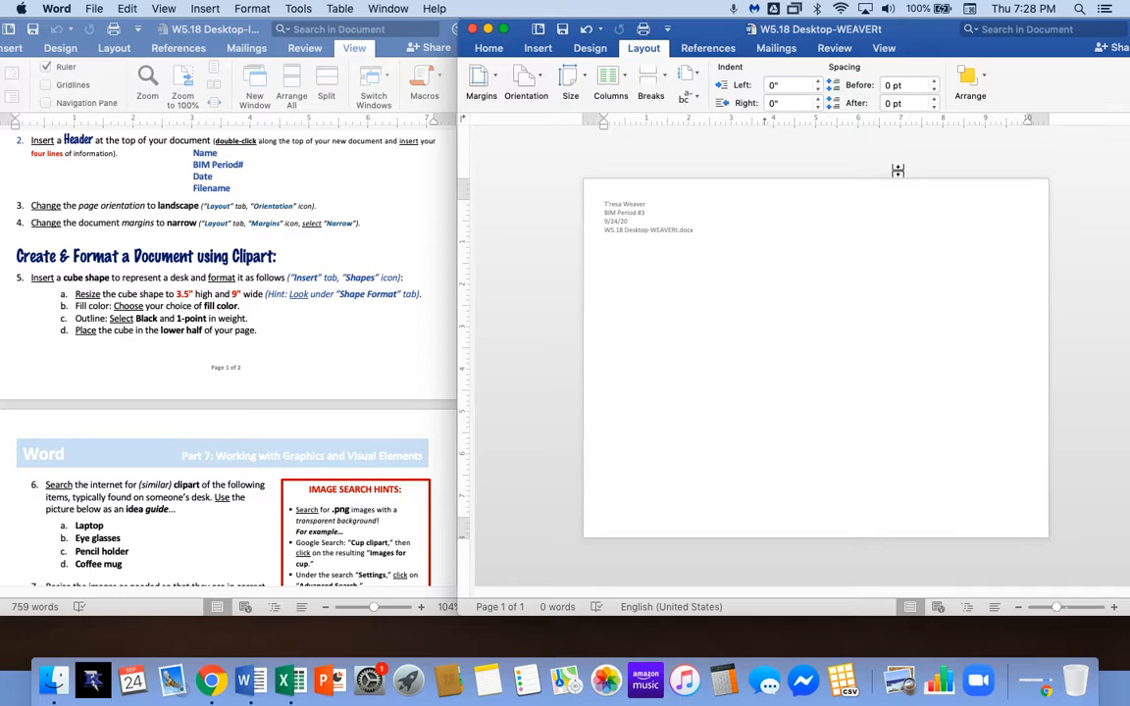
{"action": "left_click", "coordinate": [549, 53]}
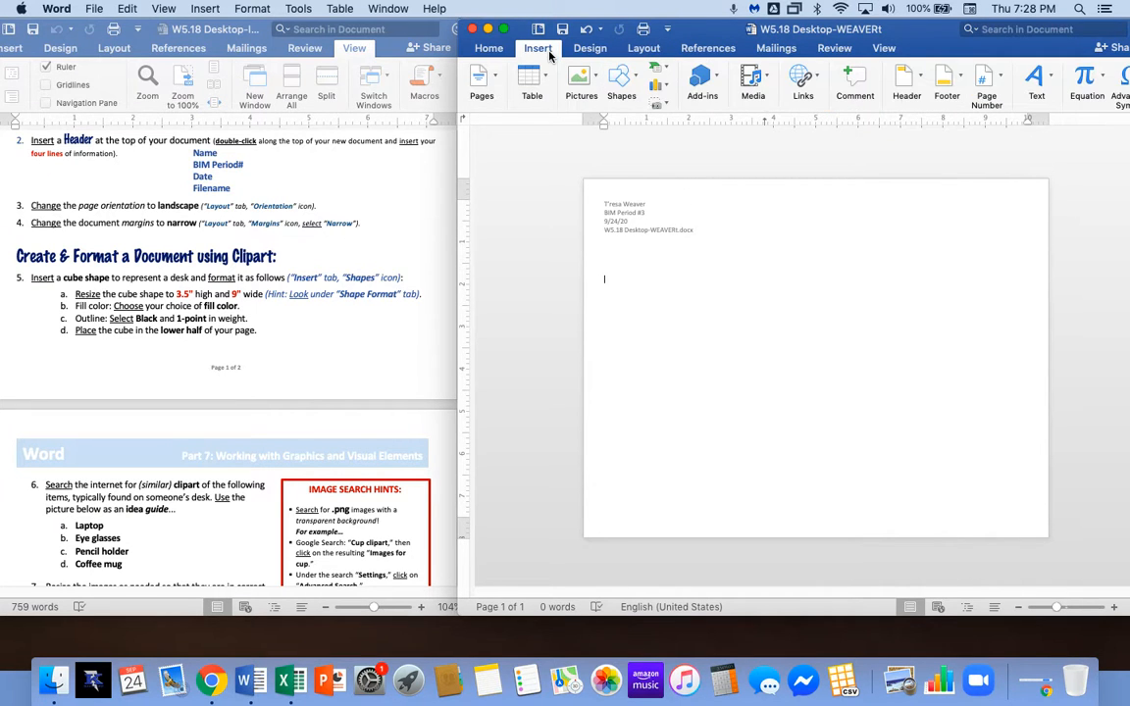
Draw a Cube from Basic Shapes across the middle of the page, below the header.
{"action": "left_click", "coordinate": [636, 81]}
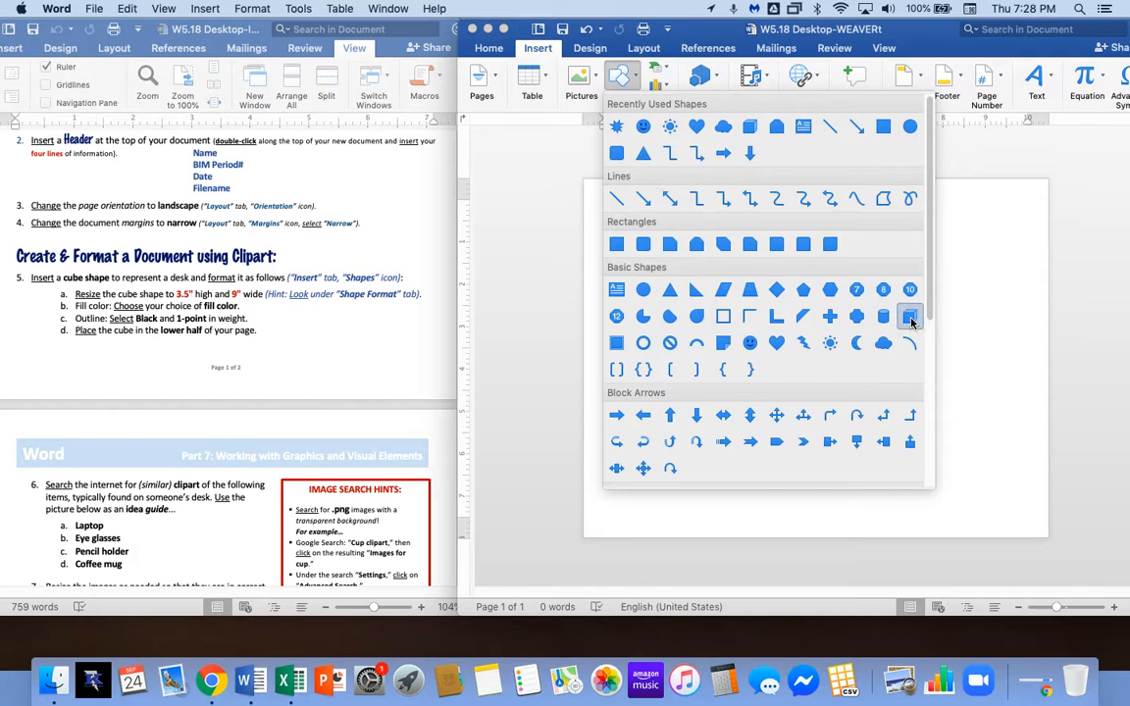
{"action": "left_click", "coordinate": [910, 317]}
{"action": "left_click_drag", "start_coordinate": [645, 320], "coordinate": [995, 451]}
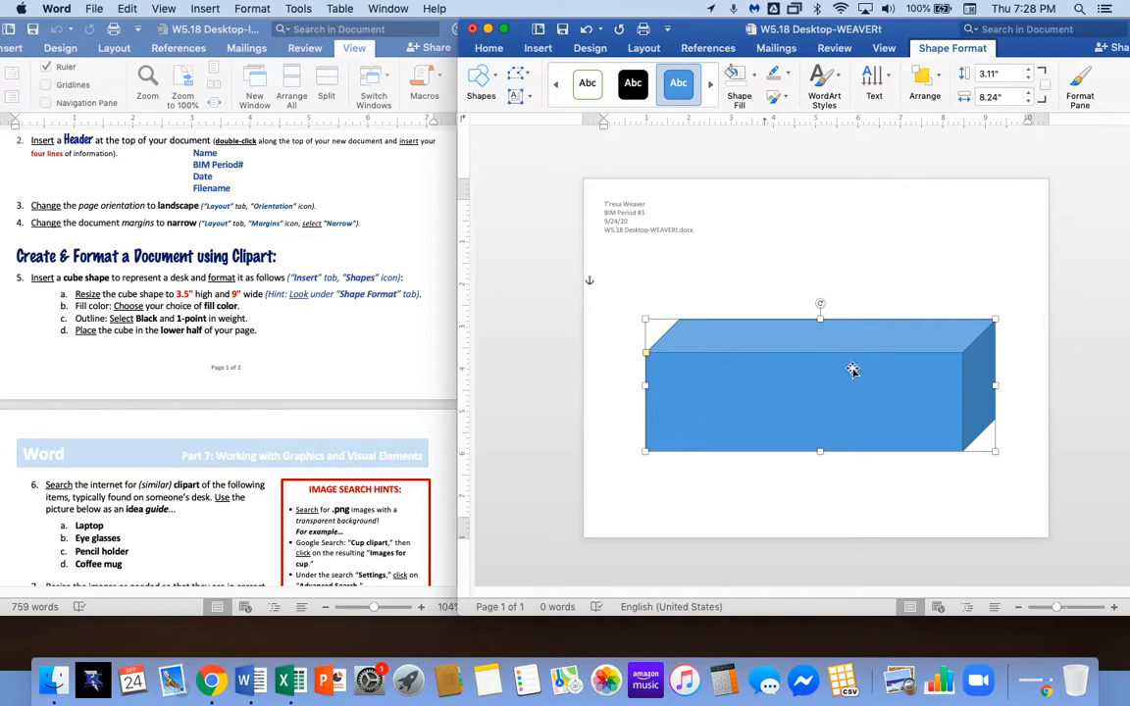
Size the cube to 3.5" high by 9" wide and move it lower on the page.
{"action": "left_click", "coordinate": [992, 74]}
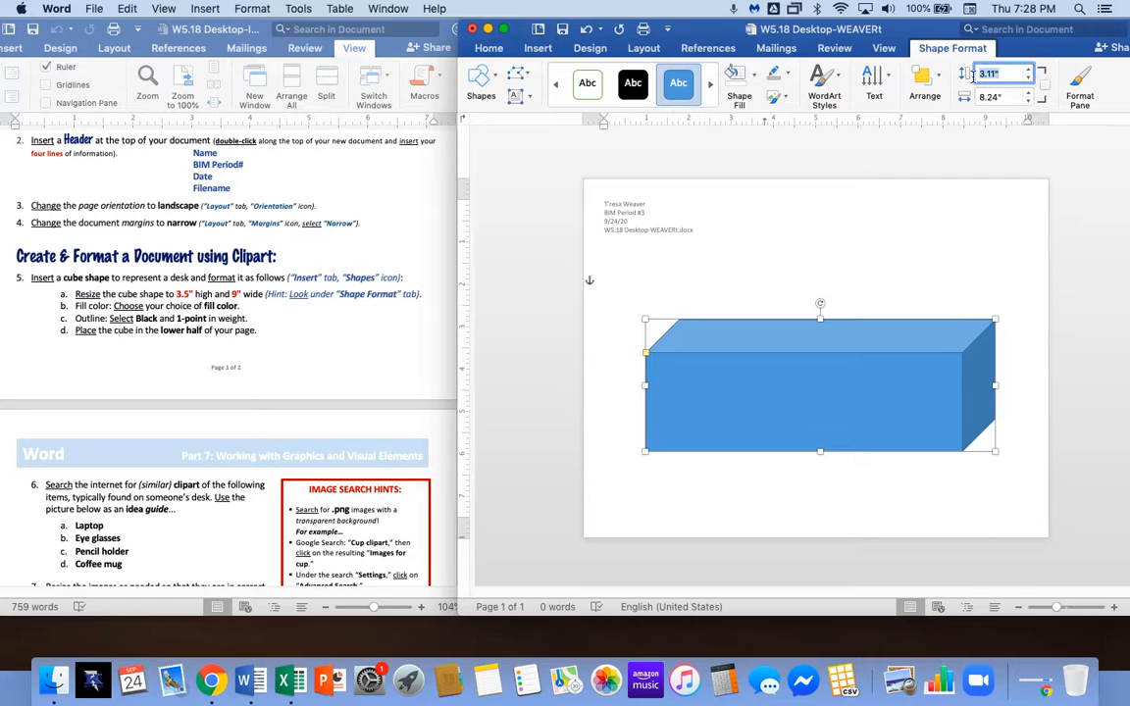
{"action": "type", "text": "3.5"}
{"action": "key", "text": "Tab"}
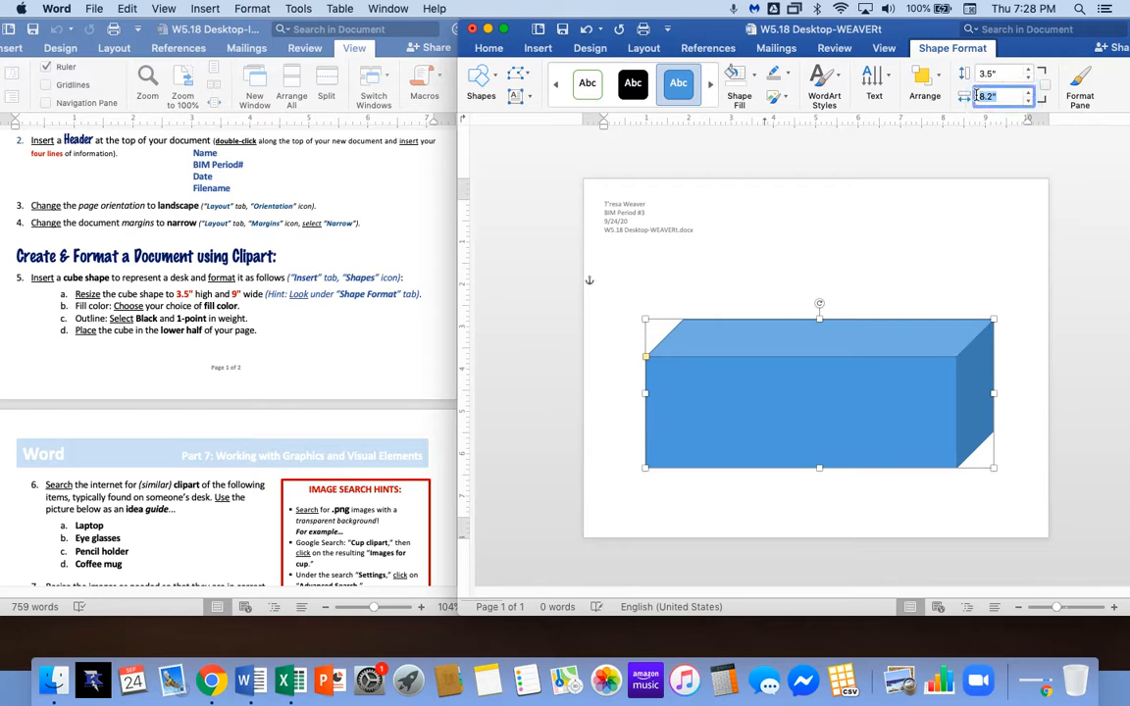
{"action": "type", "text": "9"}
{"action": "key", "text": "Return"}
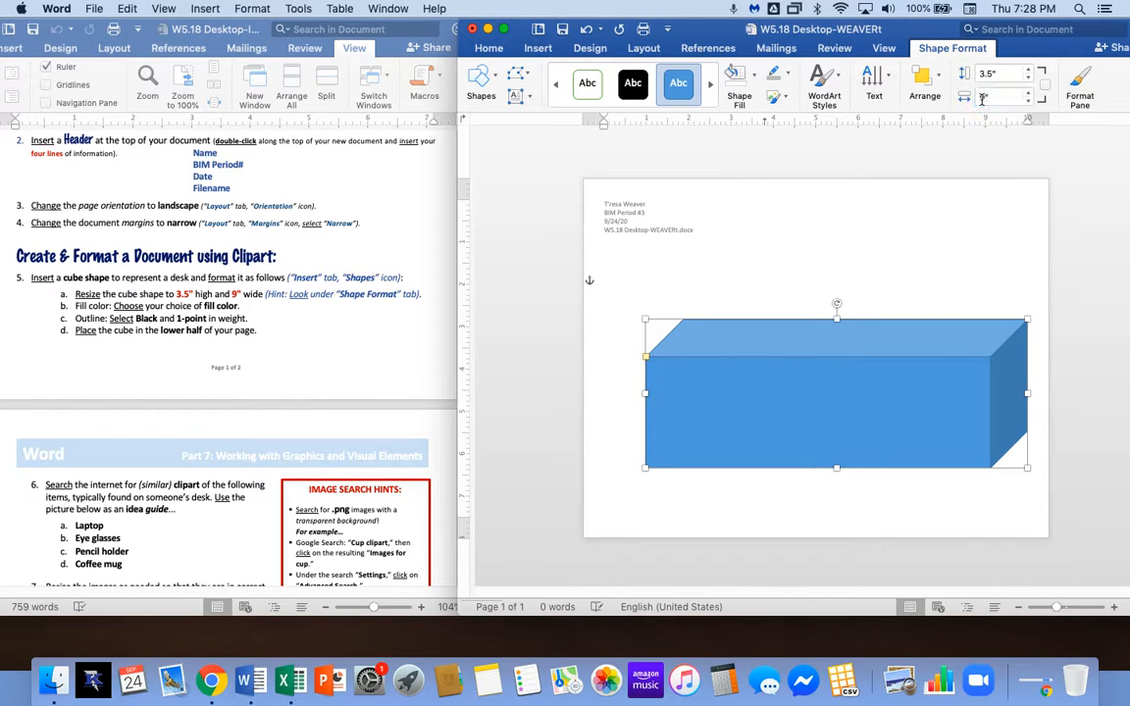
{"action": "left_click_drag", "start_coordinate": [895, 402], "coordinate": [877, 439]}
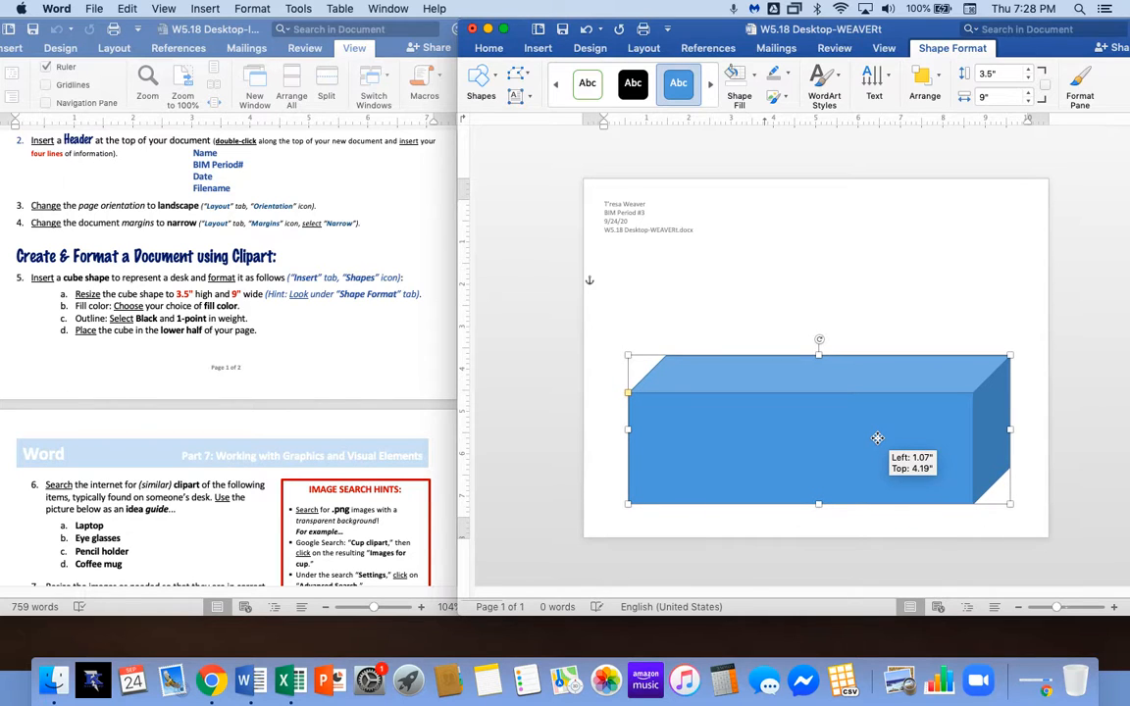
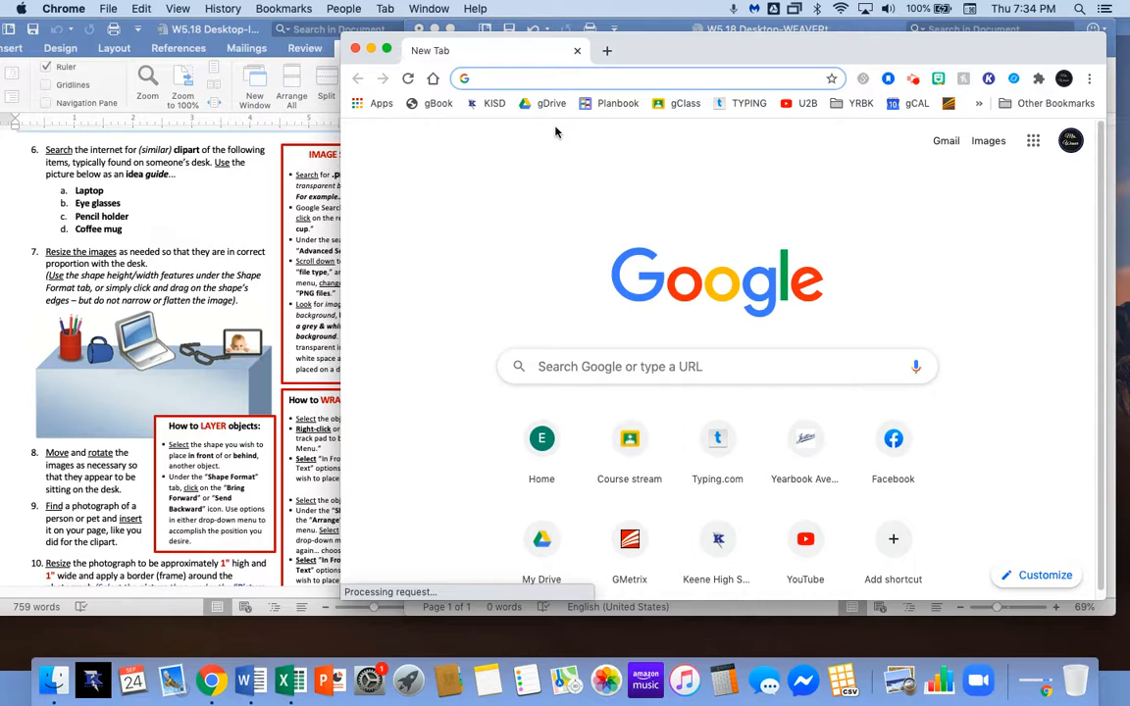
Search Google for 'coffee cup clipart' and switch to the Images results.
{"action": "type", "text": "coo"}
{"action": "key", "text": "BackSpace"}
{"action": "type", "text": "f"}
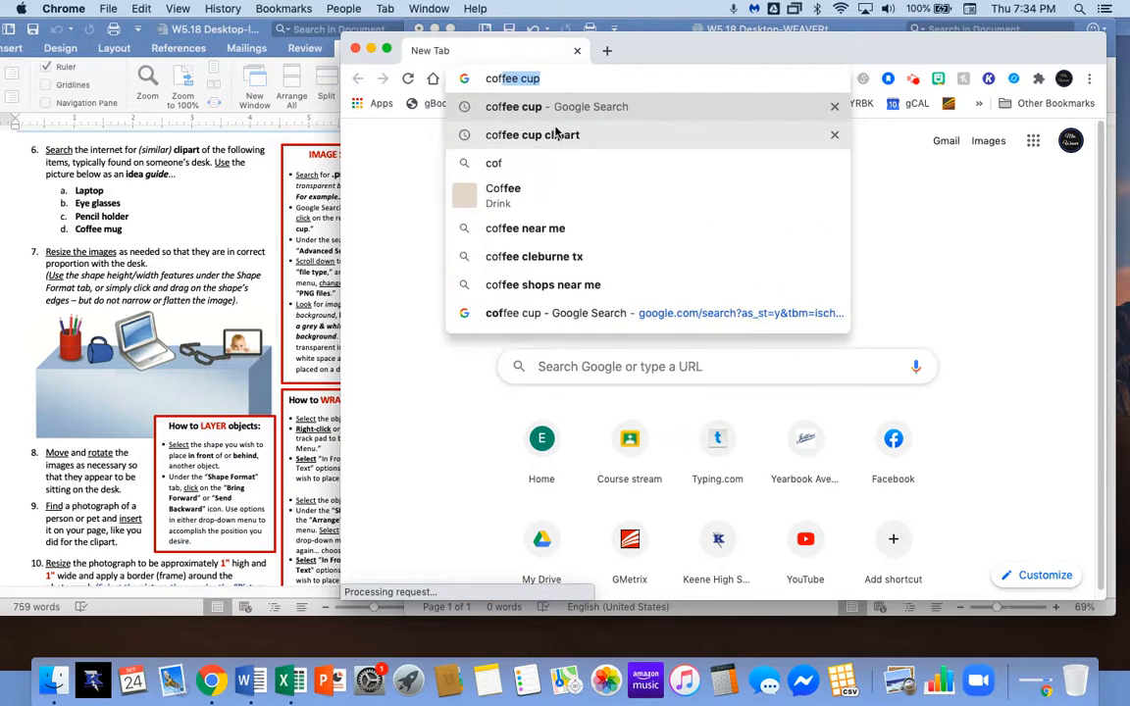
{"action": "type", "text": "fee"}
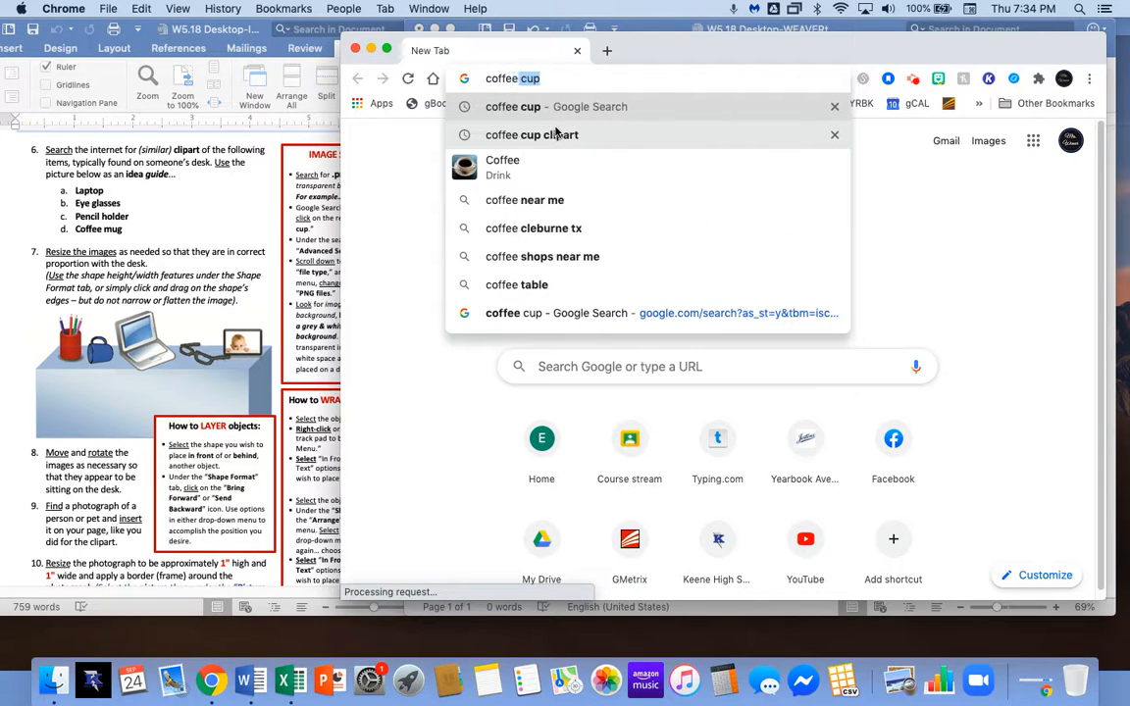
{"action": "type", "text": " cup"}
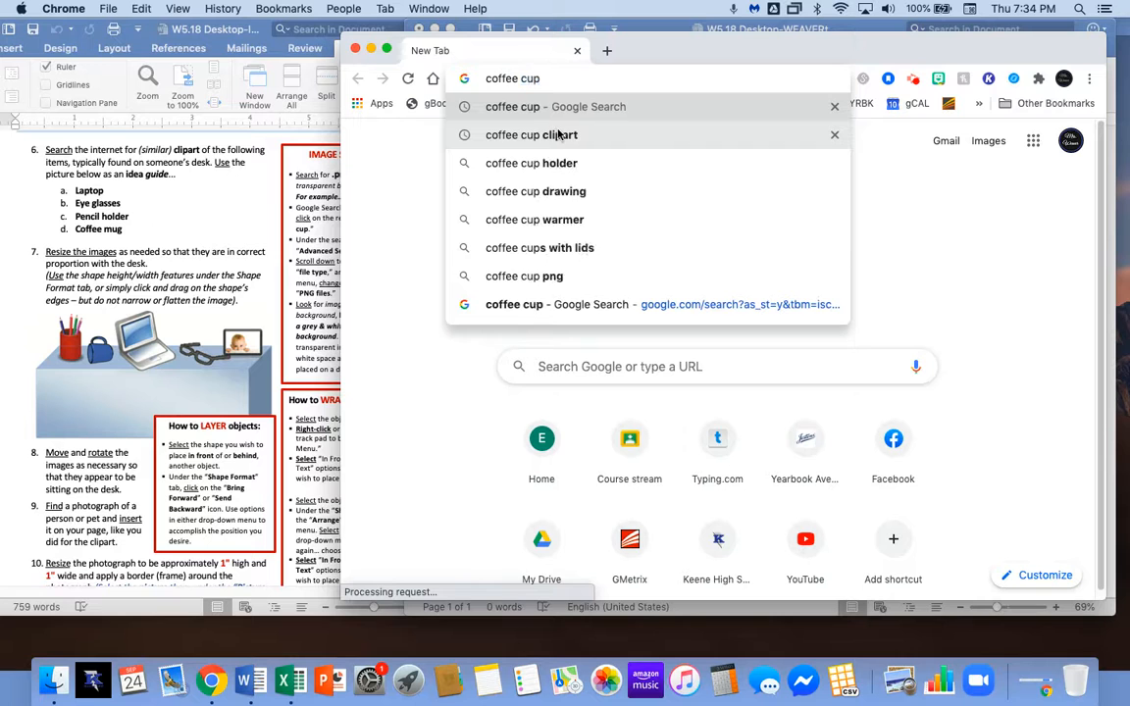
{"action": "left_click", "coordinate": [558, 135]}
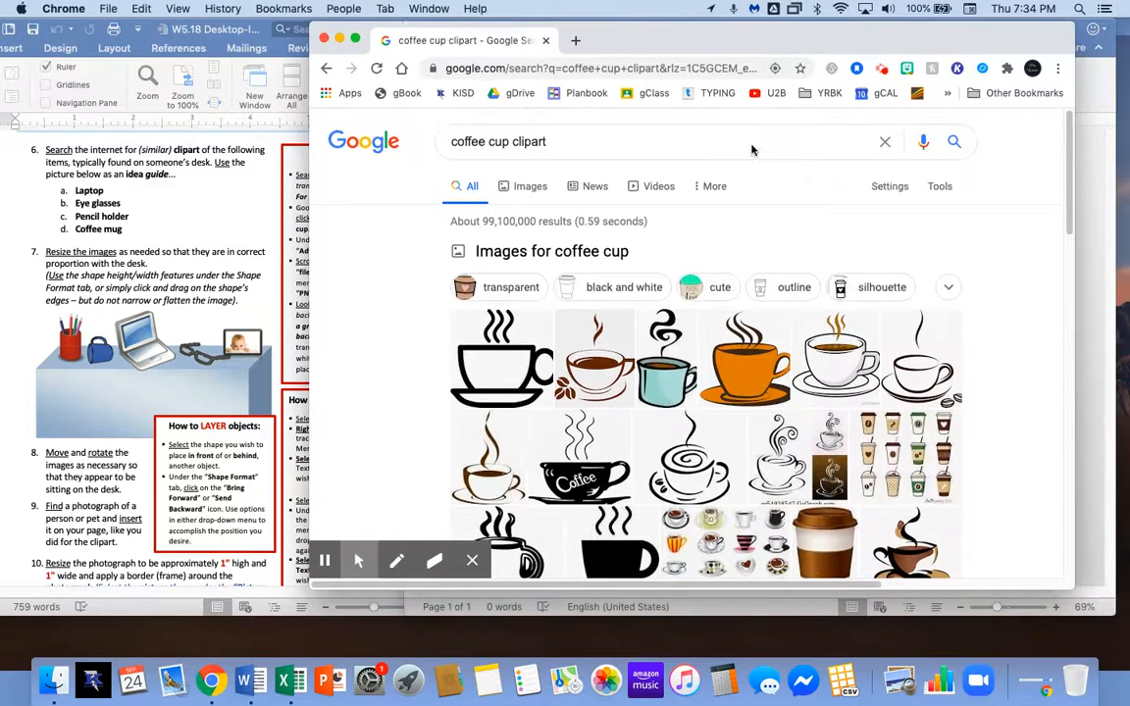
{"action": "scroll", "coordinate": [589, 215], "scroll_direction": "down", "scroll_amount": 1}
{"action": "left_click", "coordinate": [517, 224]}
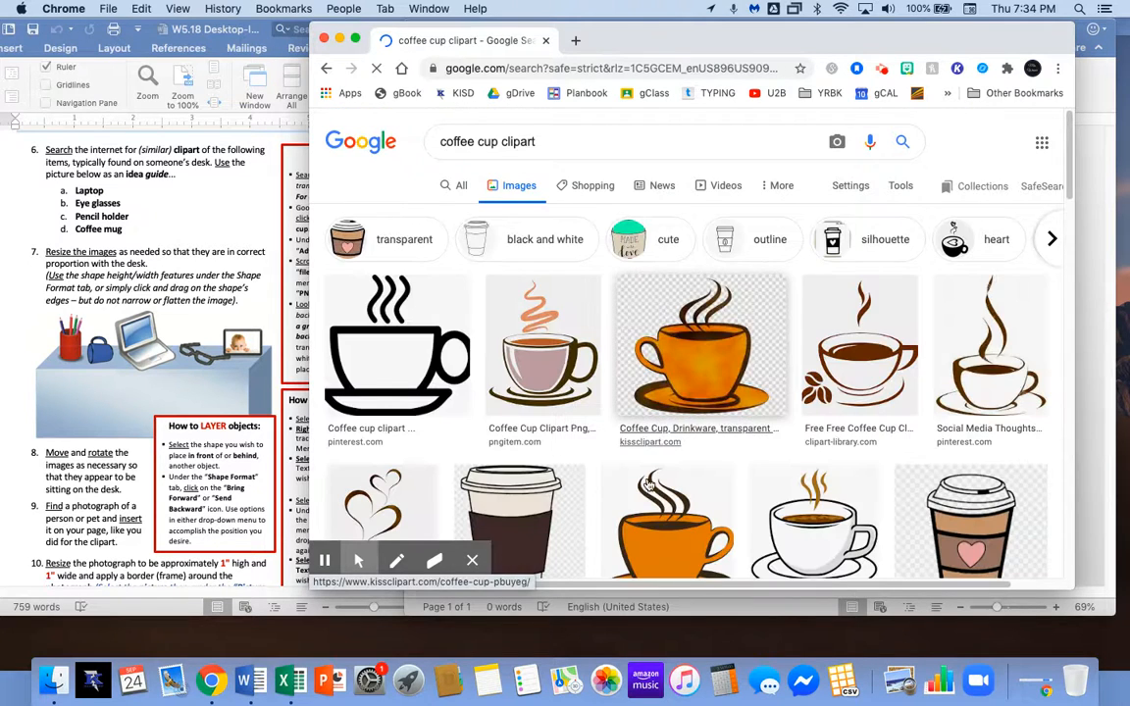
Remove 'clipart' from the query and rerun the image search for 'coffee cup'.
{"action": "scroll", "coordinate": [720, 434], "scroll_direction": "down", "scroll_amount": 2}
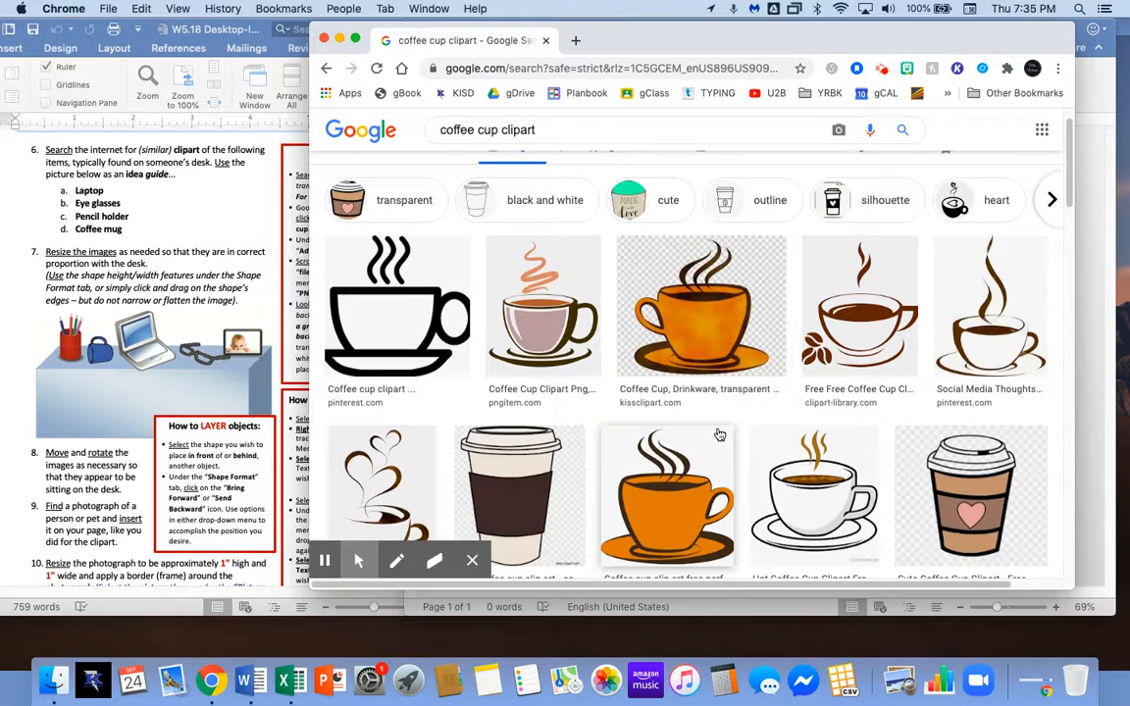
{"action": "scroll", "coordinate": [720, 434], "scroll_direction": "down", "scroll_amount": 3}
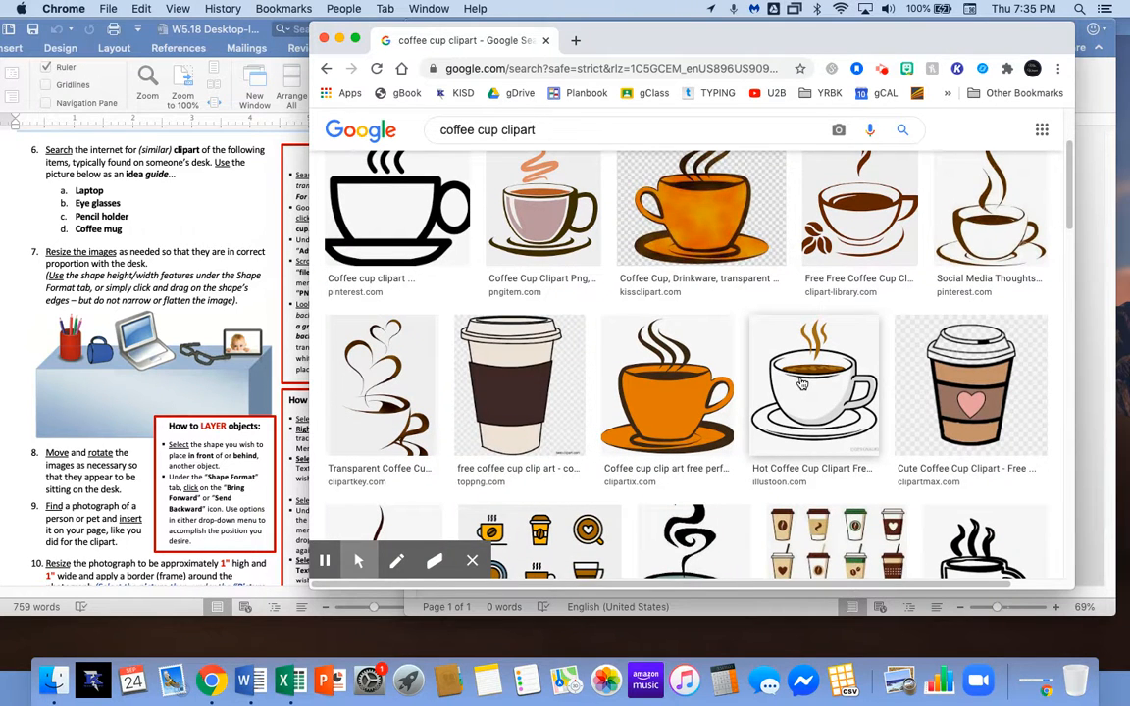
{"action": "scroll", "coordinate": [802, 383], "scroll_direction": "up", "scroll_amount": 5}
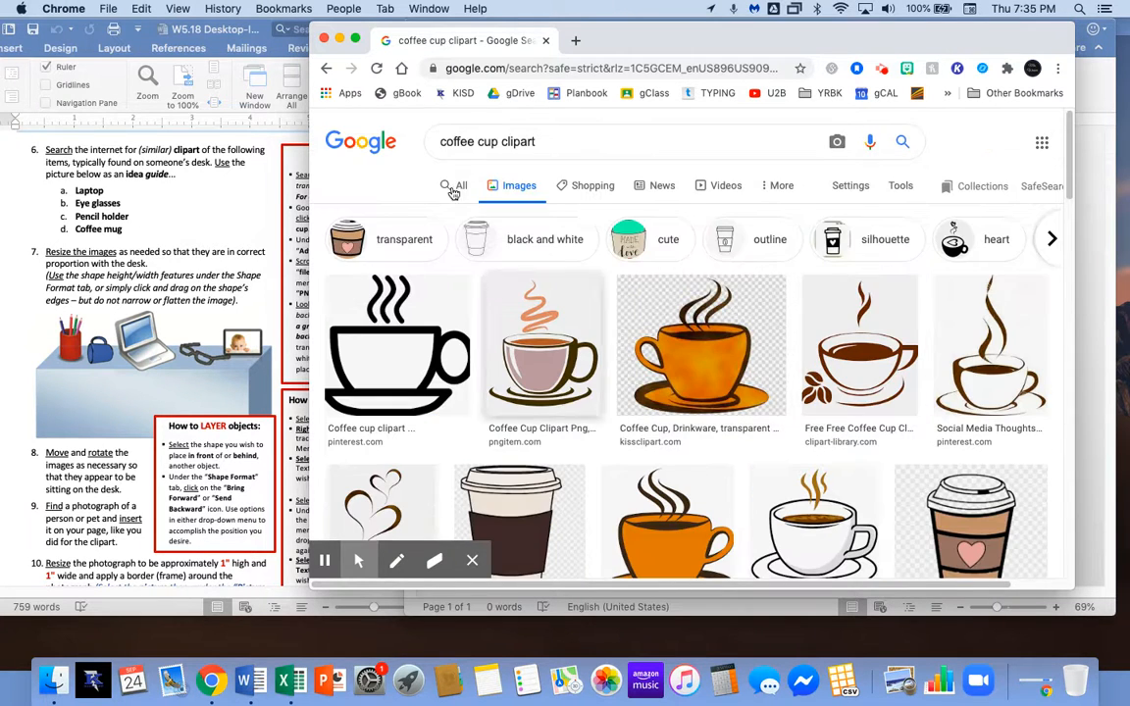
{"action": "double_click", "coordinate": [517, 142]}
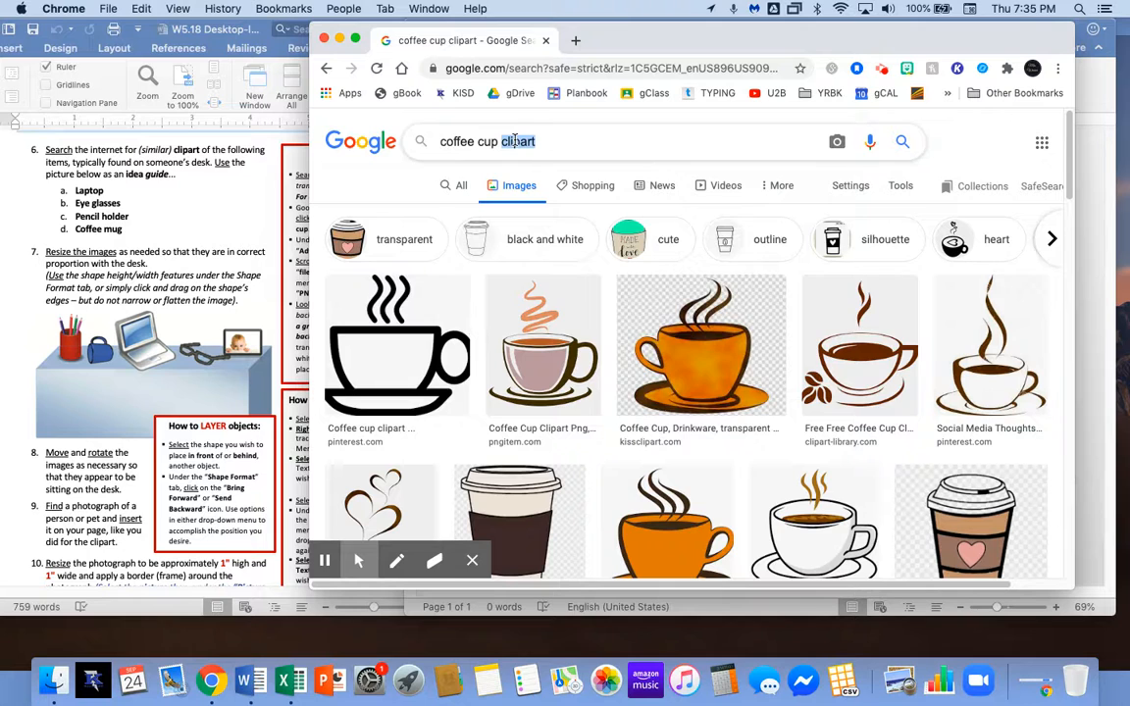
{"action": "key", "text": "BackSpace"}
{"action": "key", "text": "Return"}
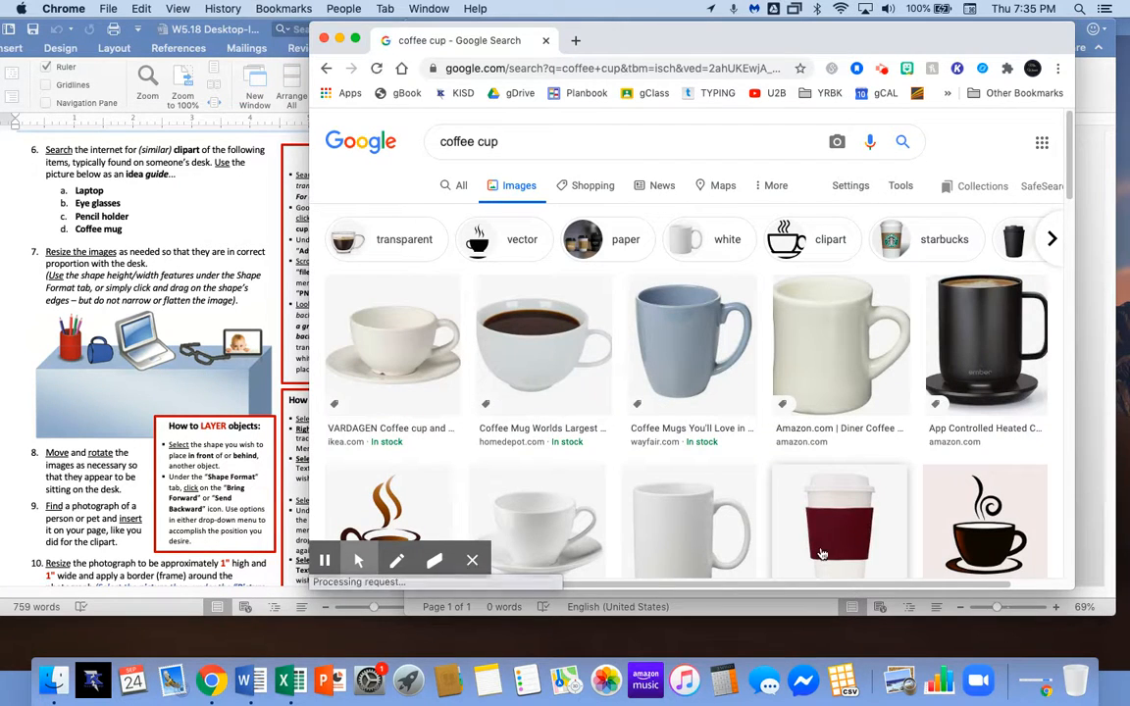
{"action": "scroll", "coordinate": [795, 498], "scroll_direction": "down", "scroll_amount": 3}
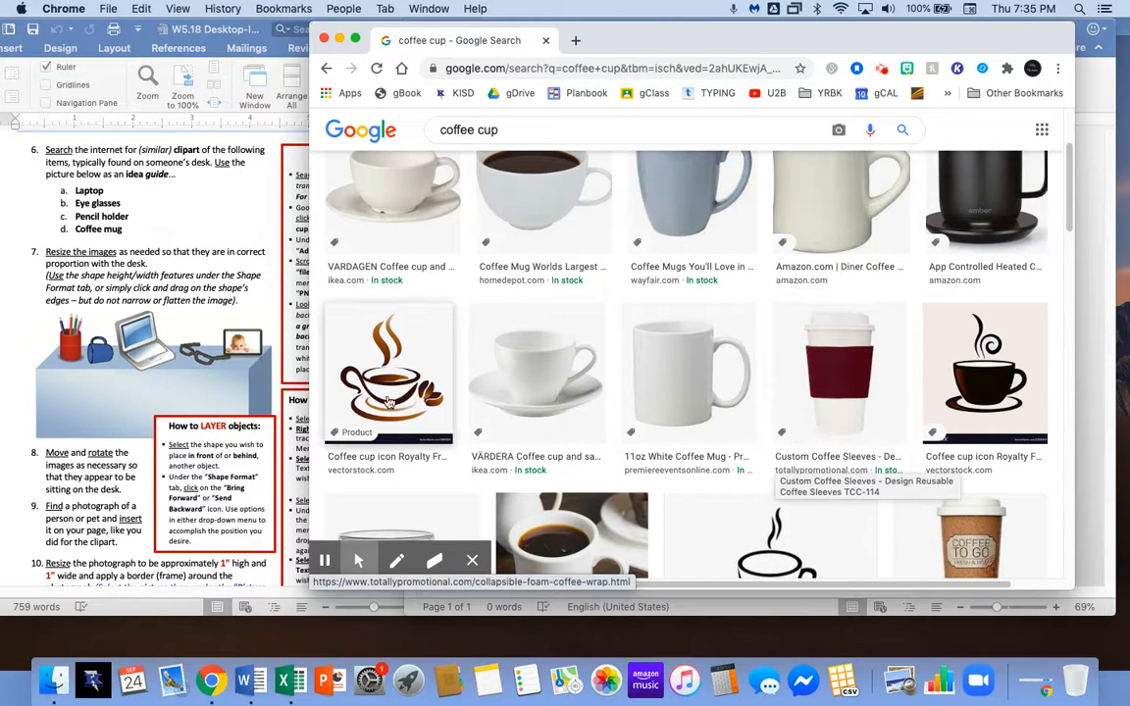
{"action": "scroll", "coordinate": [760, 393], "scroll_direction": "up", "scroll_amount": 3}
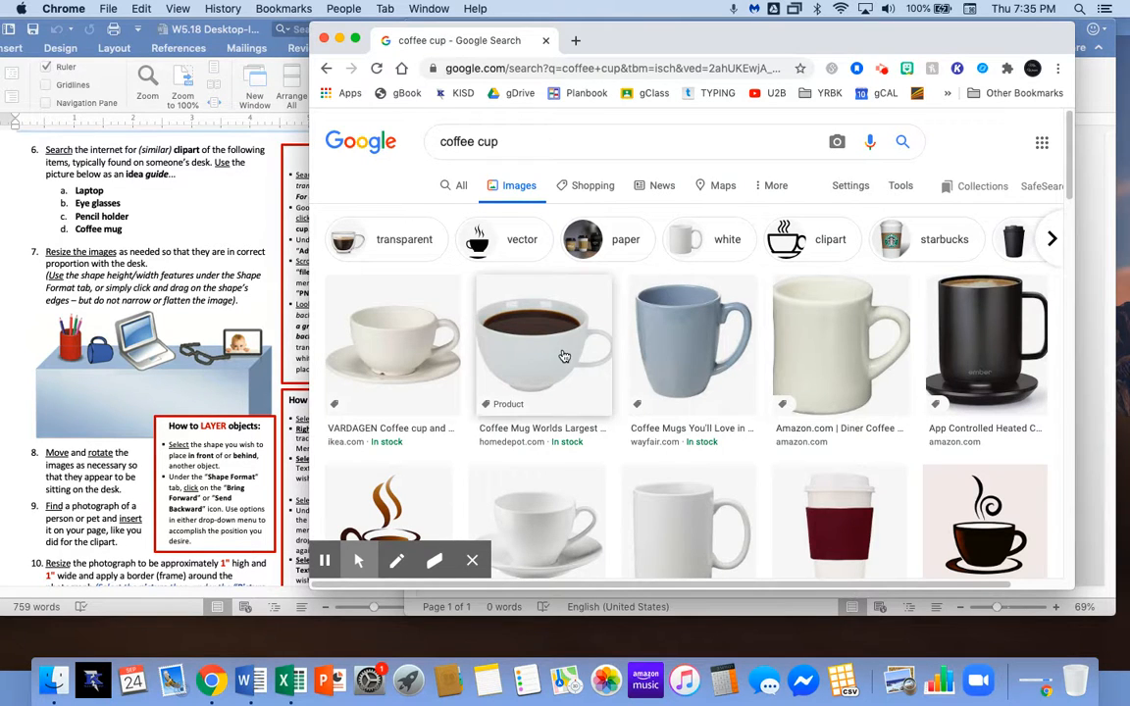
{"action": "left_click", "coordinate": [539, 141]}
Extend the query back to 'coffee cup clipart' and run that search.
{"action": "type", "text": "clipt"}
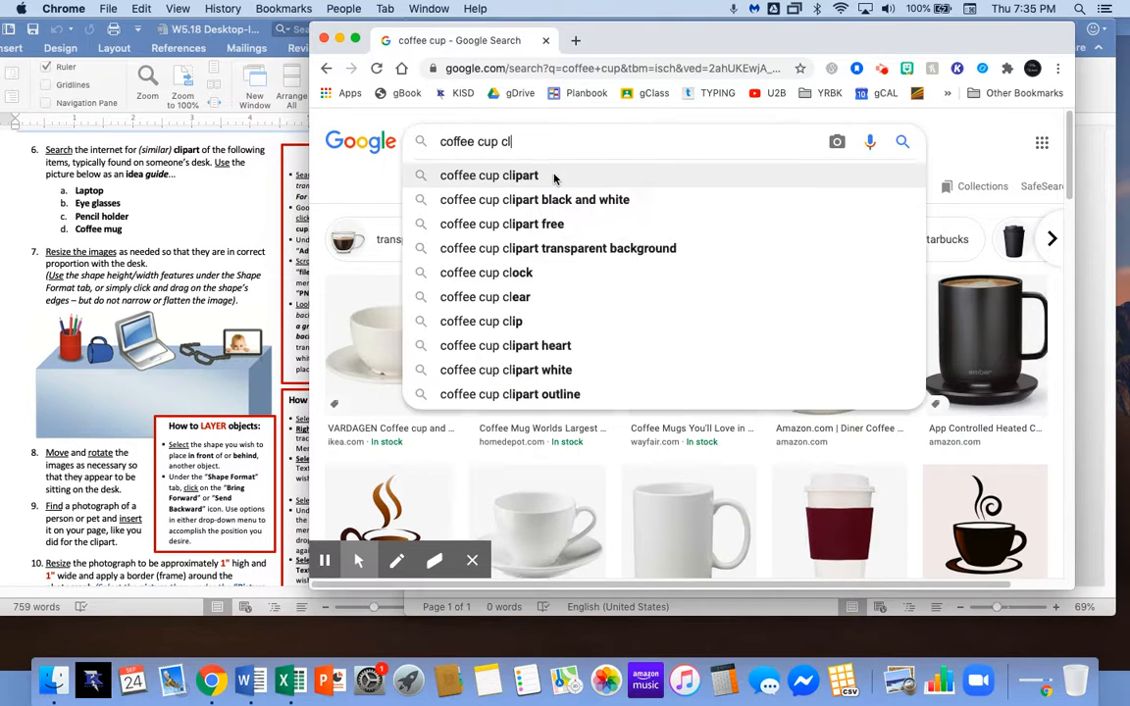
{"action": "key", "text": "Escape"}
{"action": "key", "text": "BackSpace"}
{"action": "type", "text": "art"}
{"action": "key", "text": "Return"}
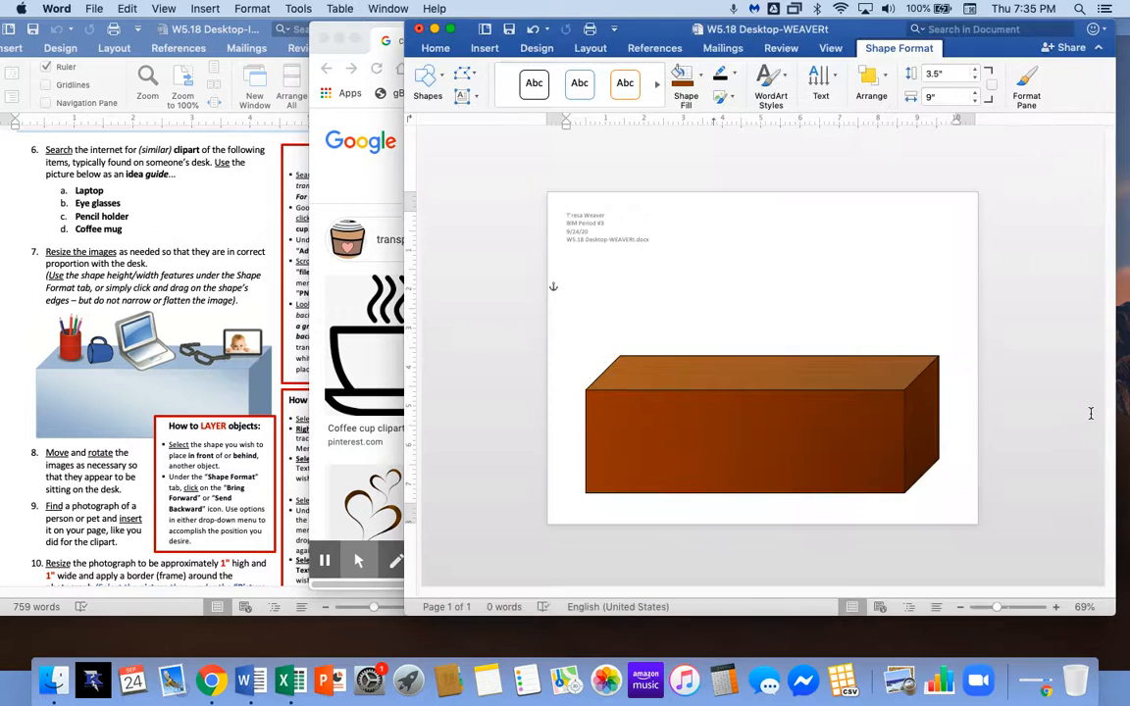
Search plain 'coffee cup' again and drag Chrome left to reveal the Word page.
{"action": "left_click", "coordinate": [1094, 377]}
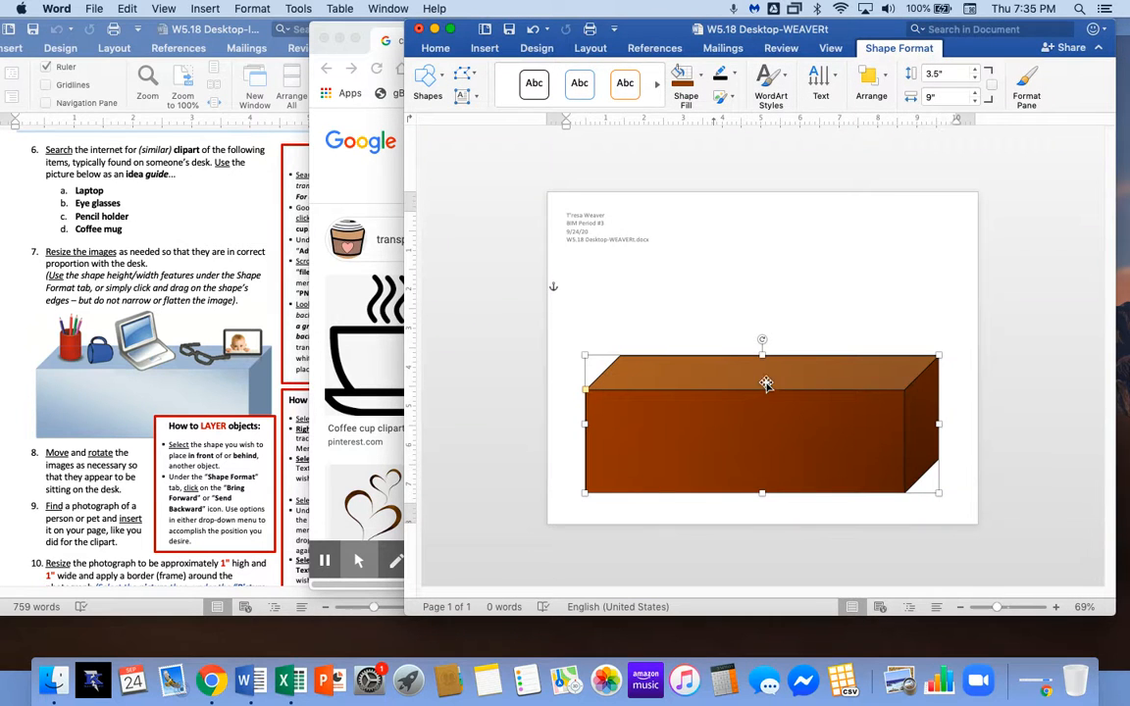
{"action": "left_click", "coordinate": [336, 304]}
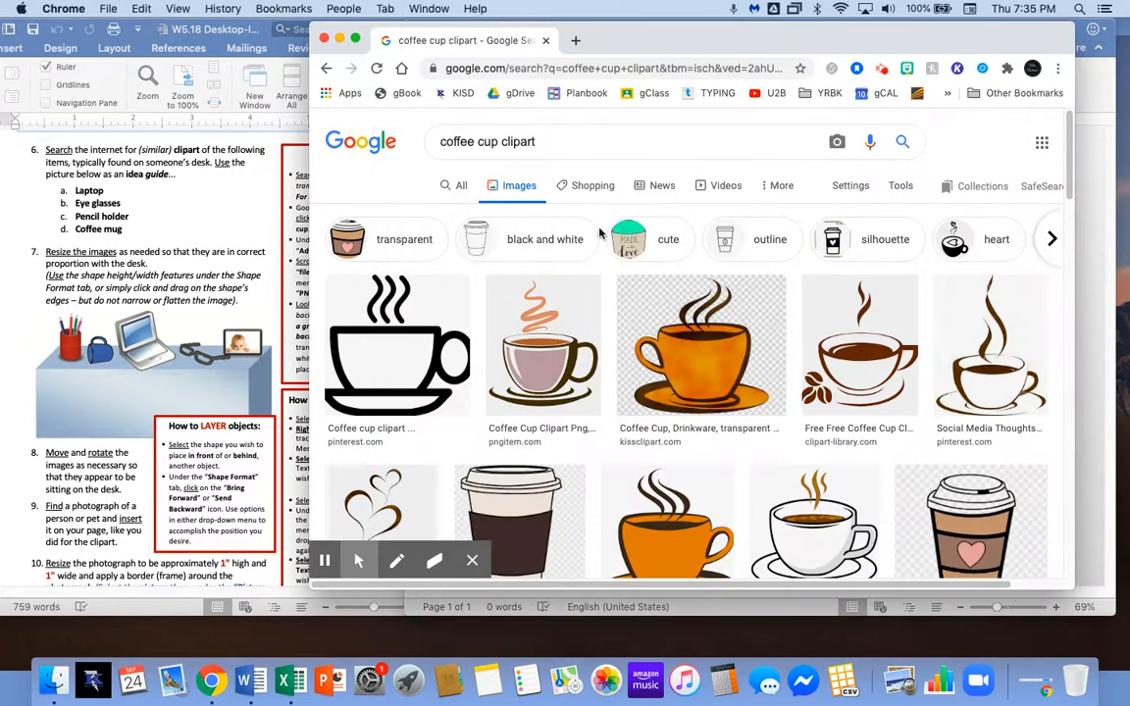
{"action": "double_click", "coordinate": [520, 141]}
{"action": "key", "text": "BackSpace"}
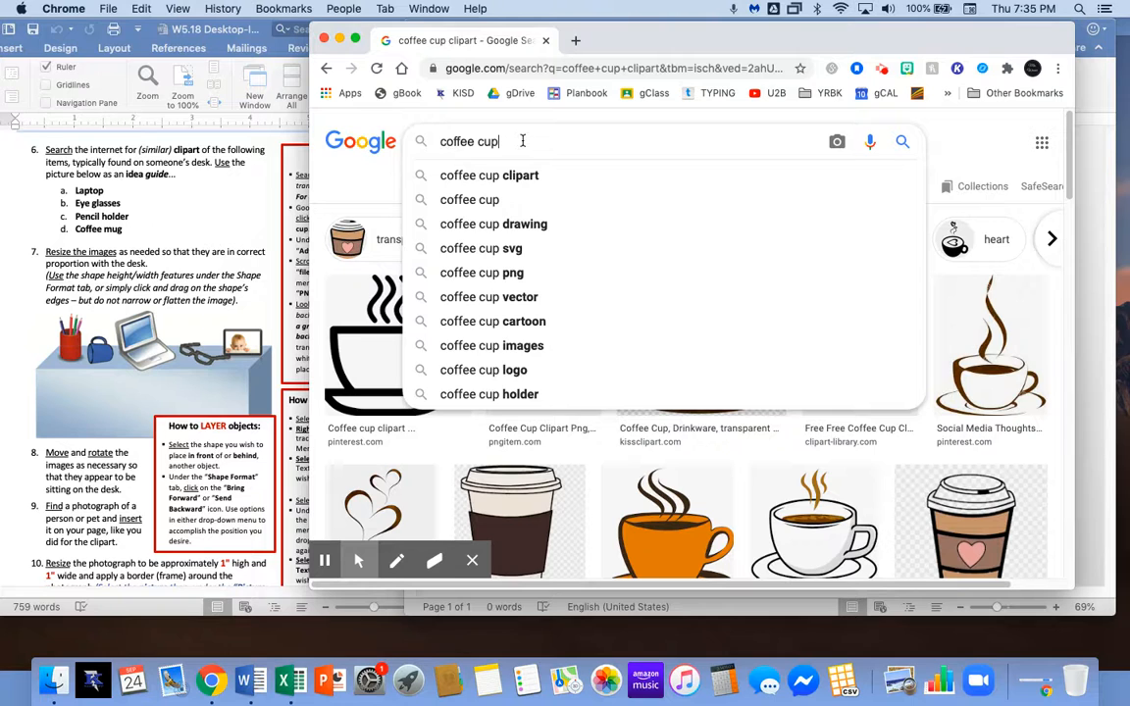
{"action": "key", "text": "Return"}
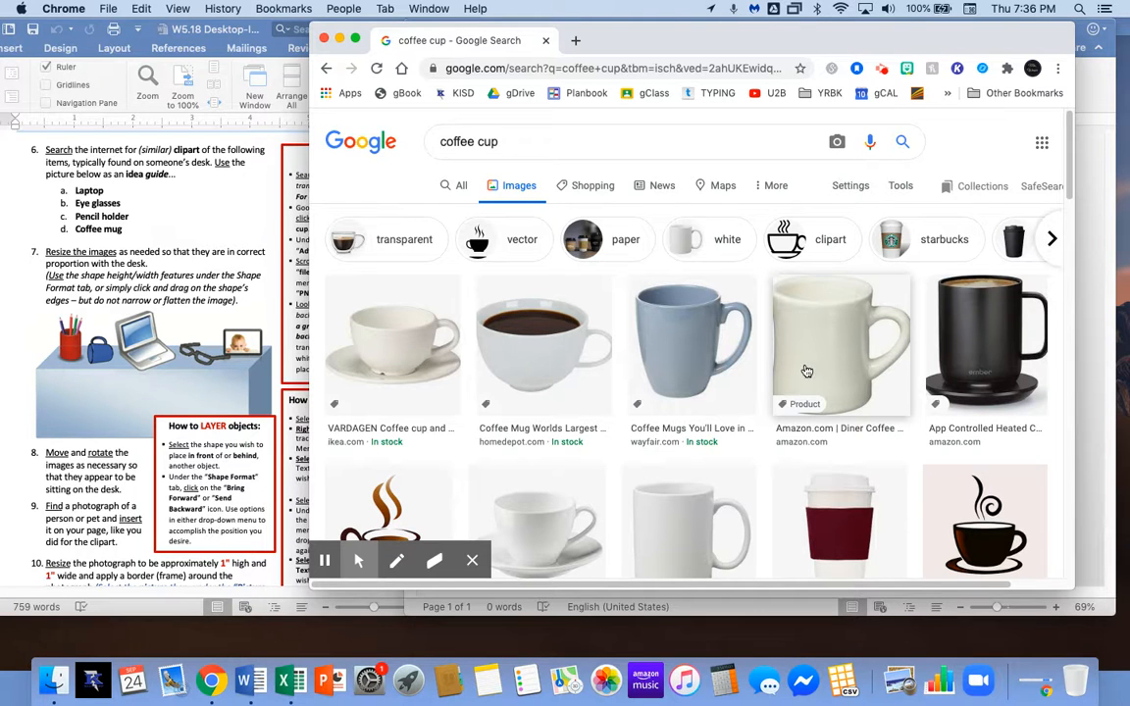
{"action": "left_click_drag", "start_coordinate": [763, 41], "coordinate": [700, 26]}
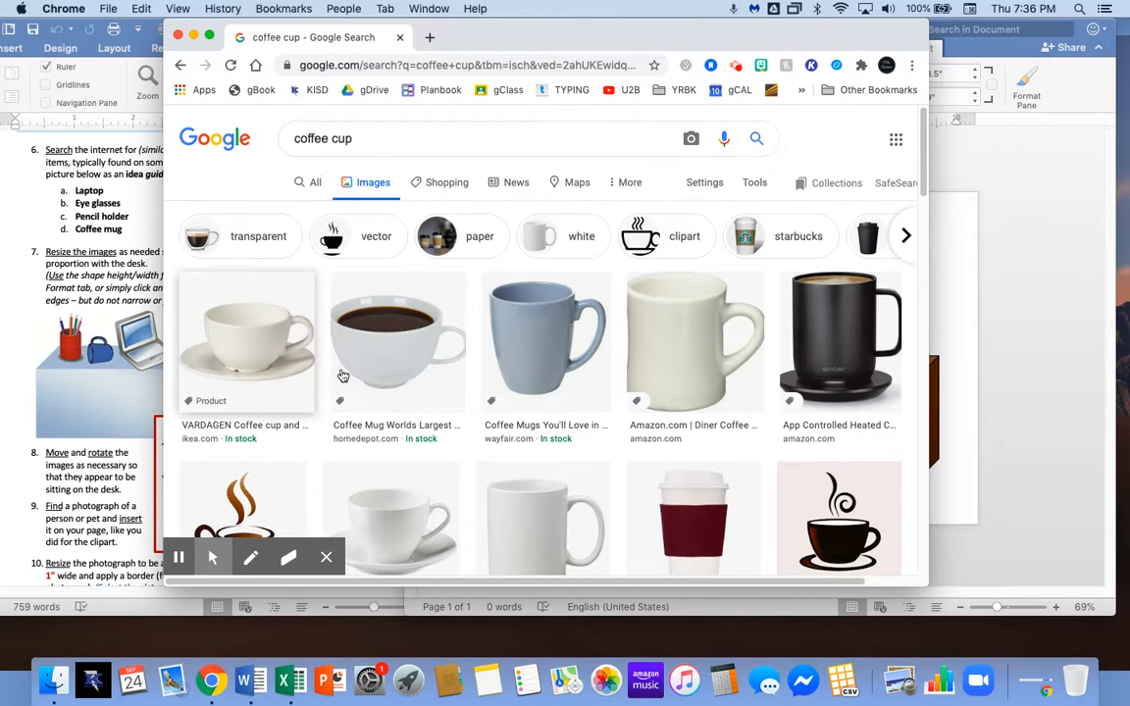
Filter to 'transparent' and 'transparent background' images and preview the white cup on a saucer.
{"action": "left_click", "coordinate": [257, 243]}
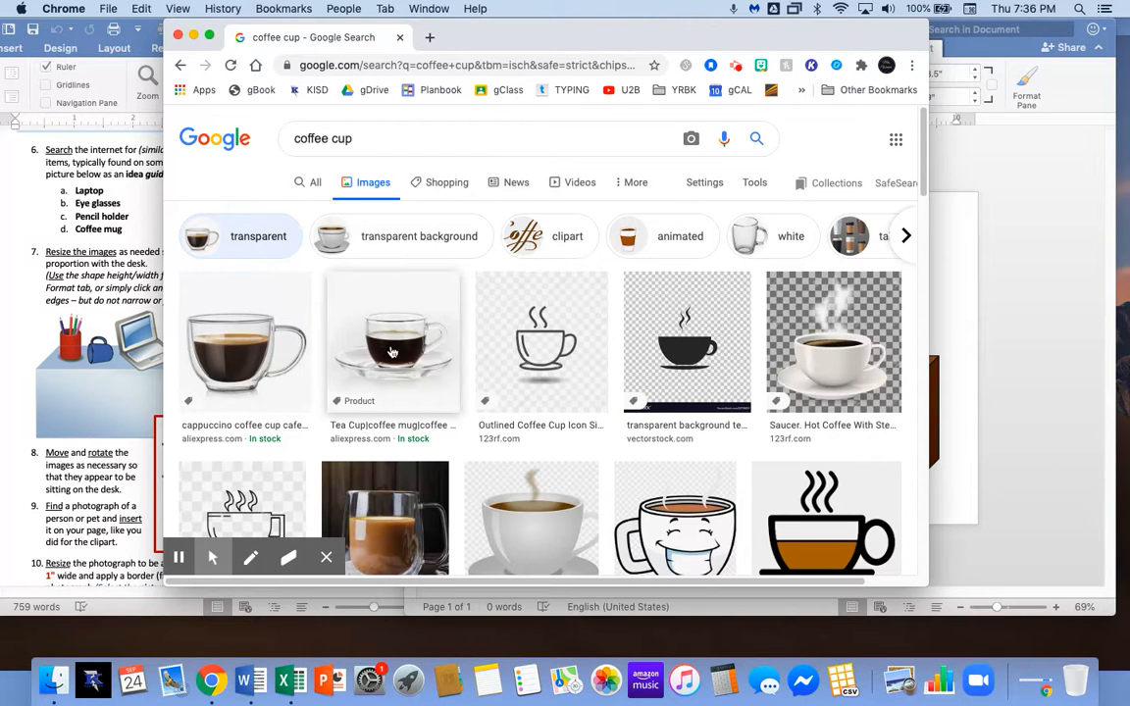
{"action": "left_click", "coordinate": [425, 241]}
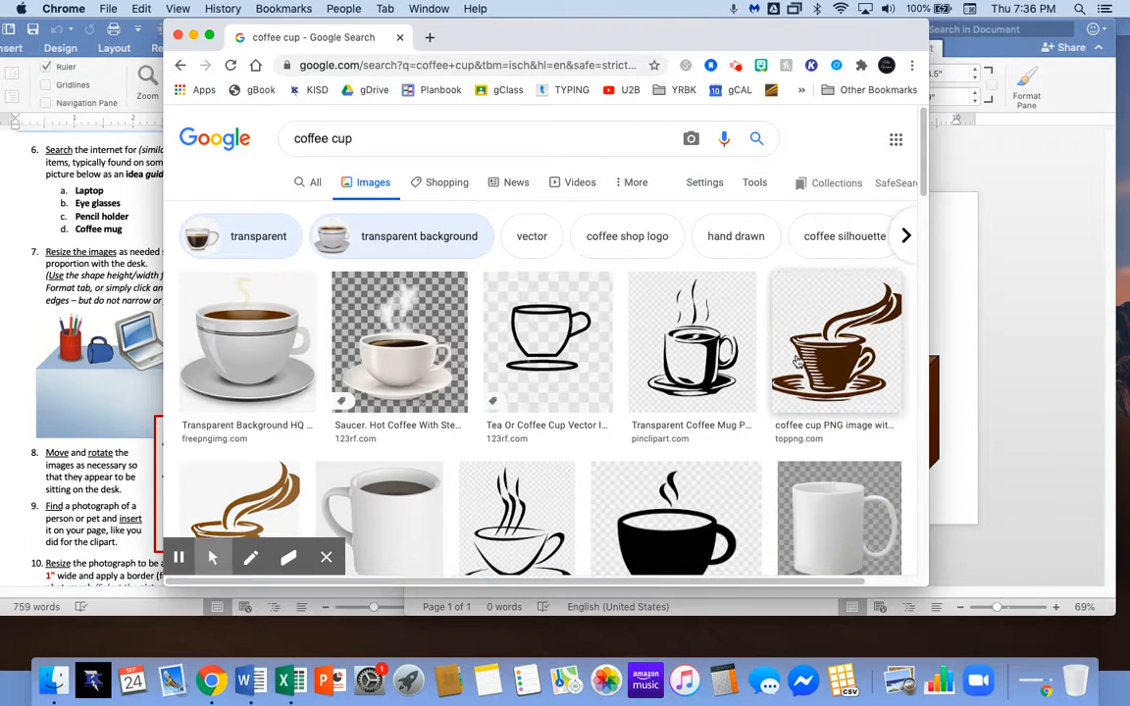
{"action": "left_click", "coordinate": [821, 367]}
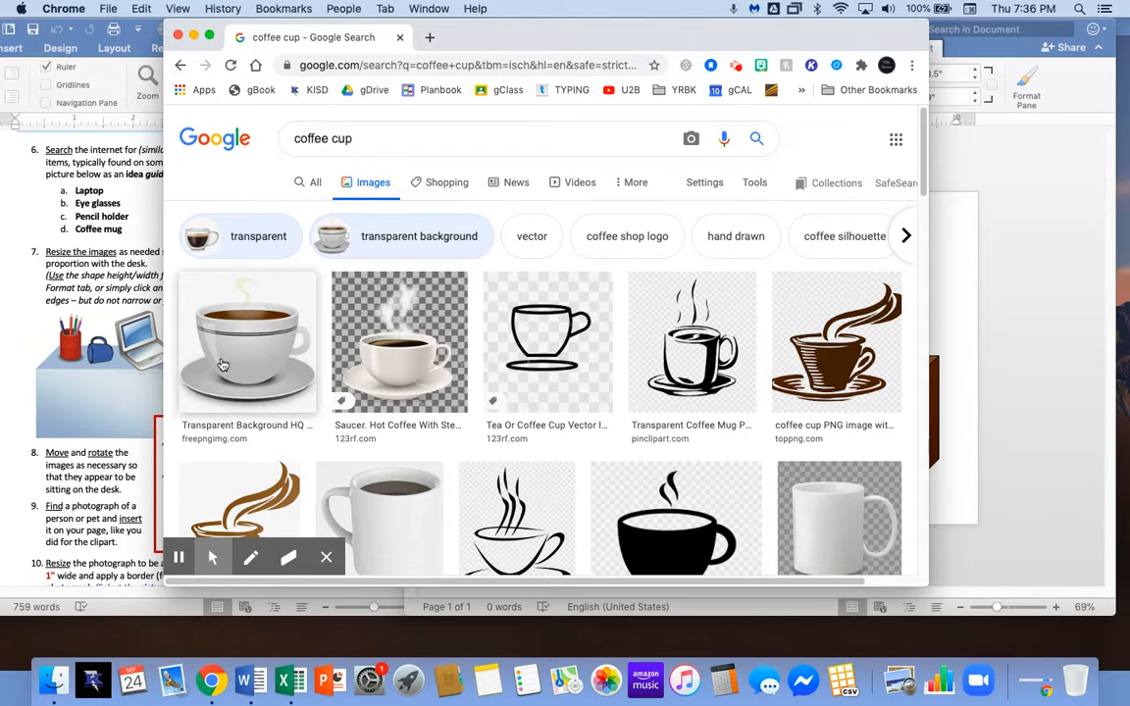
{"action": "left_click", "coordinate": [270, 341]}
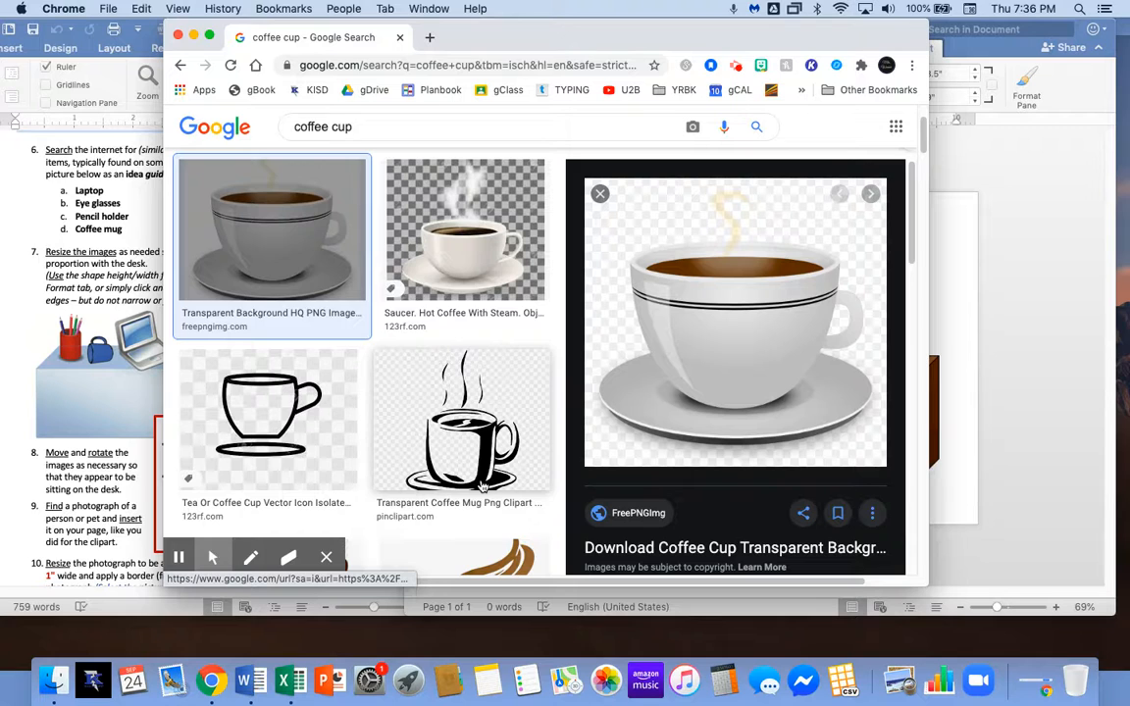
{"action": "left_click", "coordinate": [353, 379]}
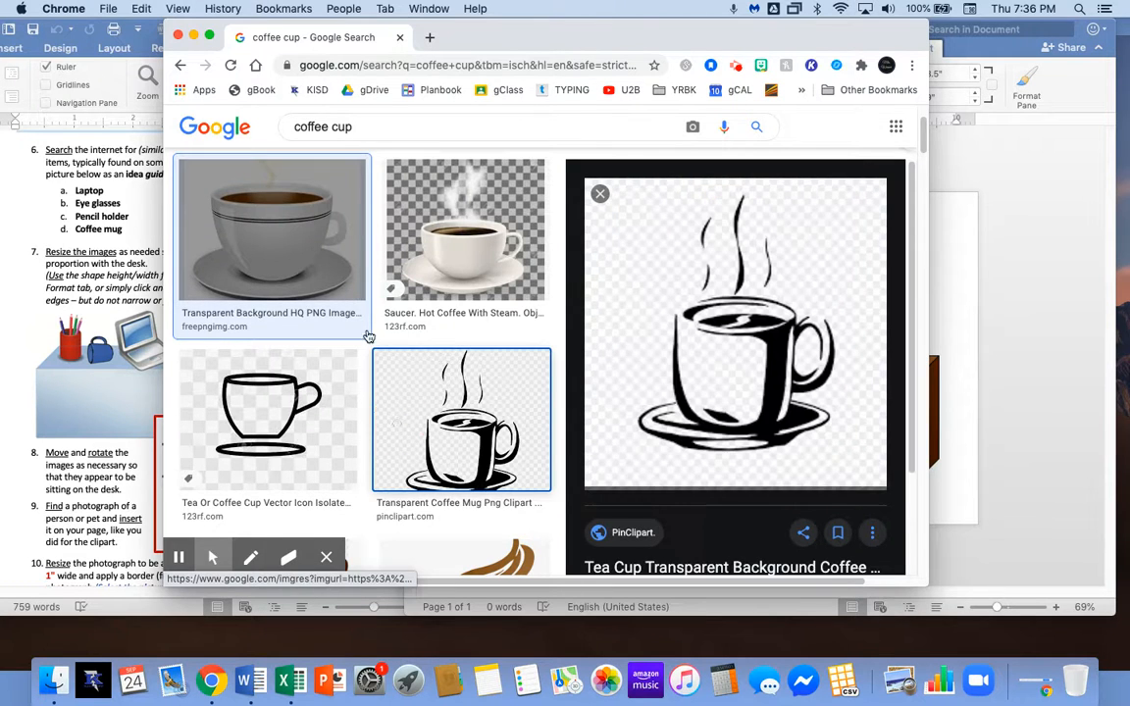
{"action": "left_click", "coordinate": [350, 255]}
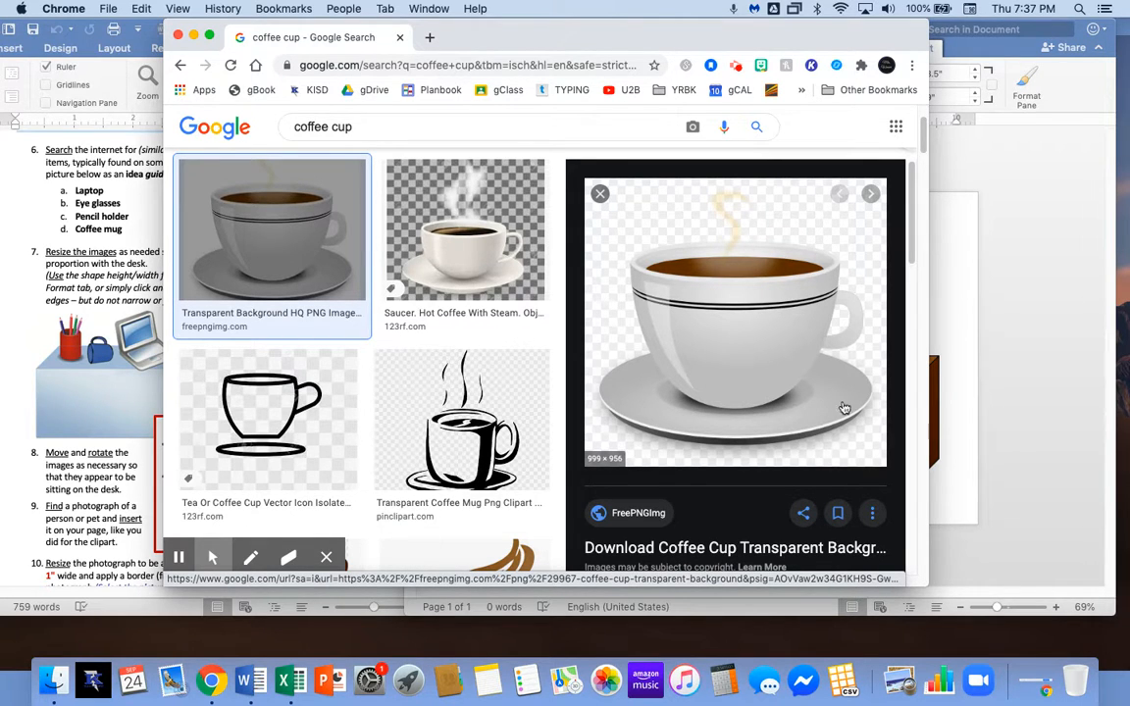
{"action": "left_click_drag", "start_coordinate": [686, 37], "coordinate": [465, 37]}
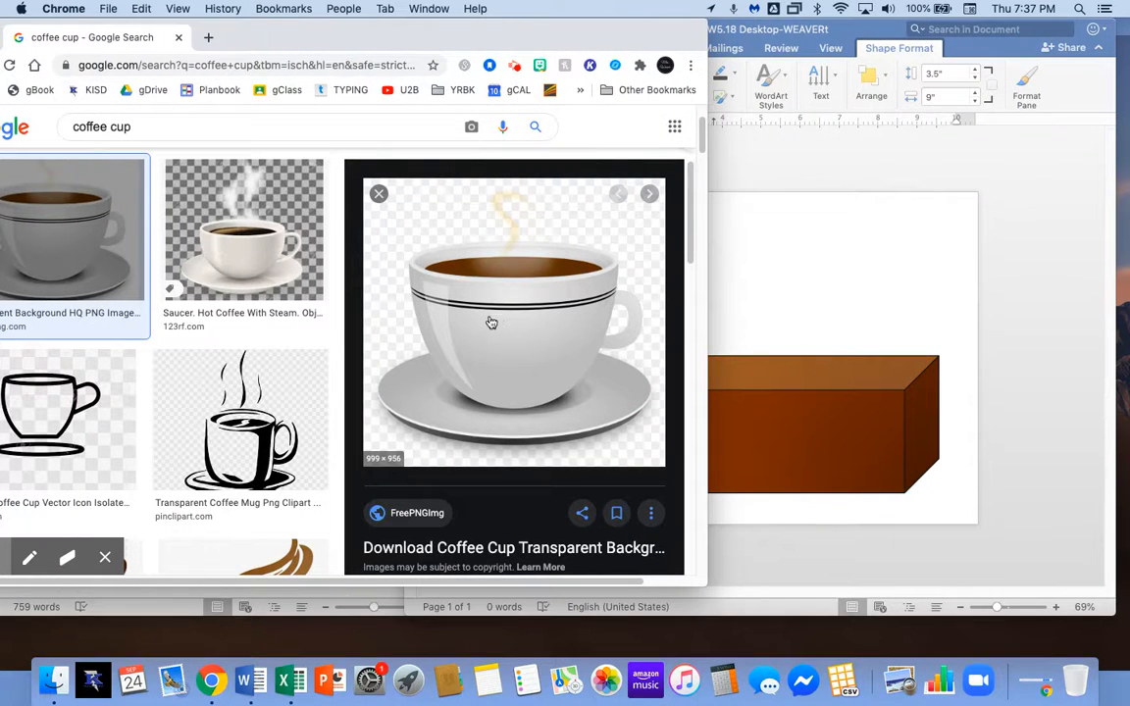
Drag the white cup-and-saucer picture from Chrome onto the Word desk page.
{"action": "left_click_drag", "start_coordinate": [487, 322], "coordinate": [746, 429]}
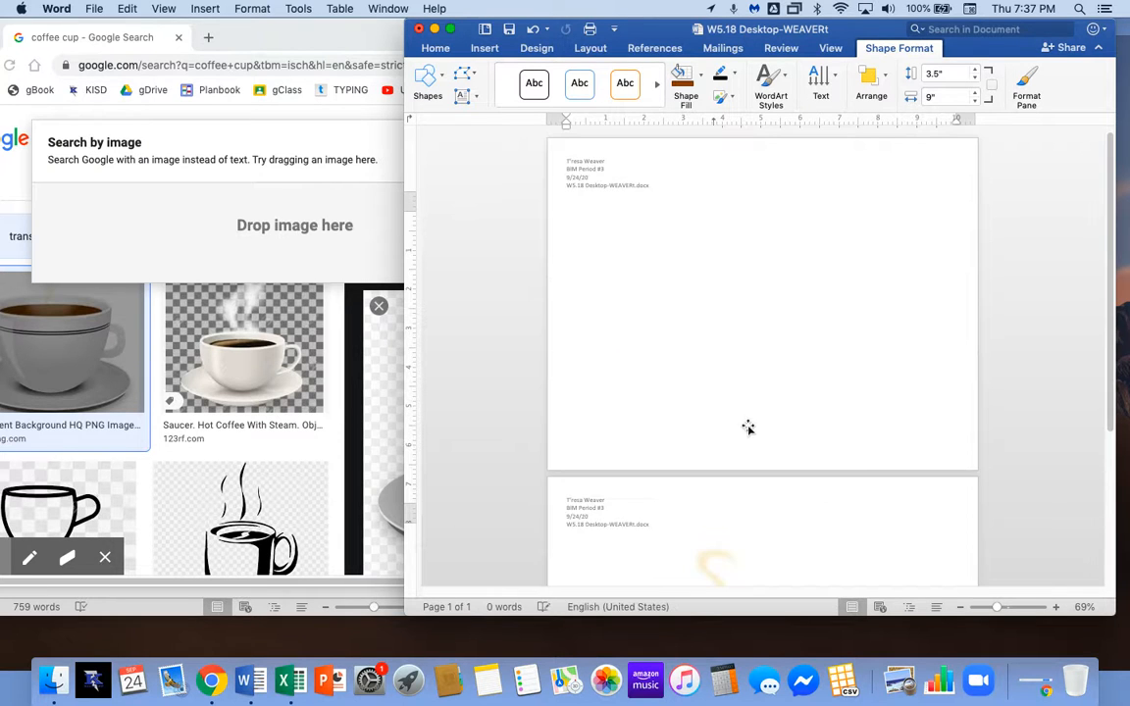
{"action": "left_click", "coordinate": [350, 350]}
{"action": "left_click_drag", "start_coordinate": [416, 38], "coordinate": [485, 32]}
{"action": "left_click", "coordinate": [380, 430]}
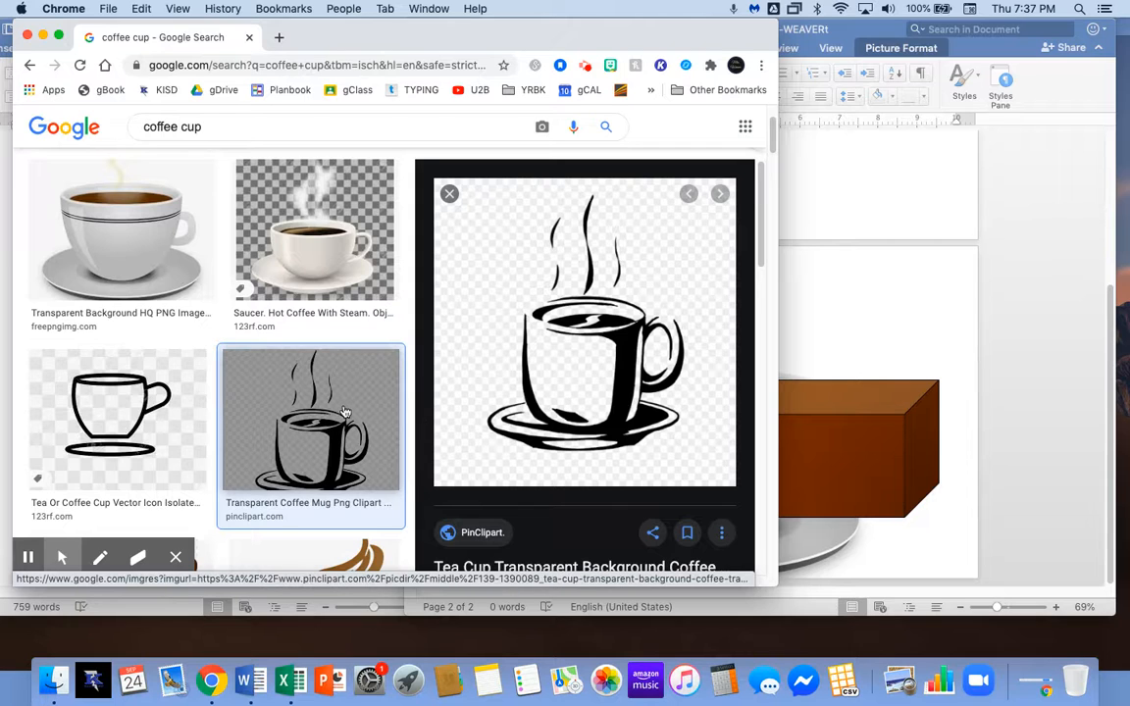
Try dragging the mug clipart to Word, then preview the brown coffee cup clipart.
{"action": "left_click_drag", "start_coordinate": [565, 353], "coordinate": [593, 363]}
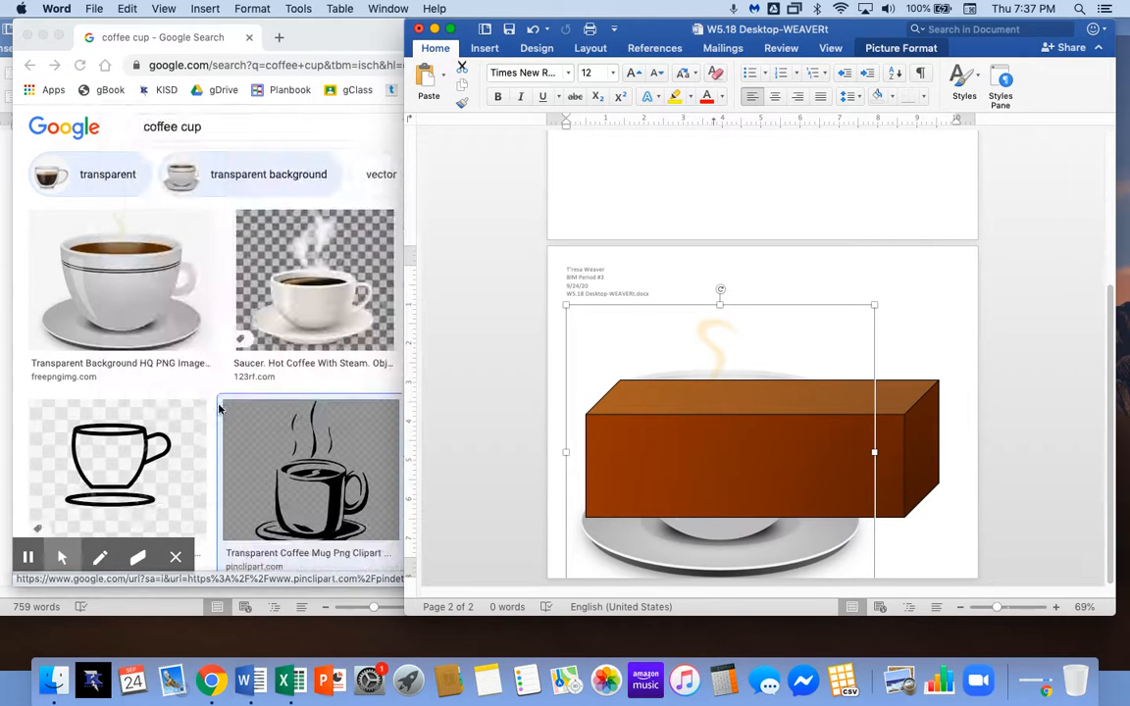
{"action": "scroll", "coordinate": [260, 502], "scroll_direction": "down", "scroll_amount": 2}
{"action": "left_click", "coordinate": [302, 510]}
{"action": "scroll", "coordinate": [295, 450], "scroll_direction": "down", "scroll_amount": 5}
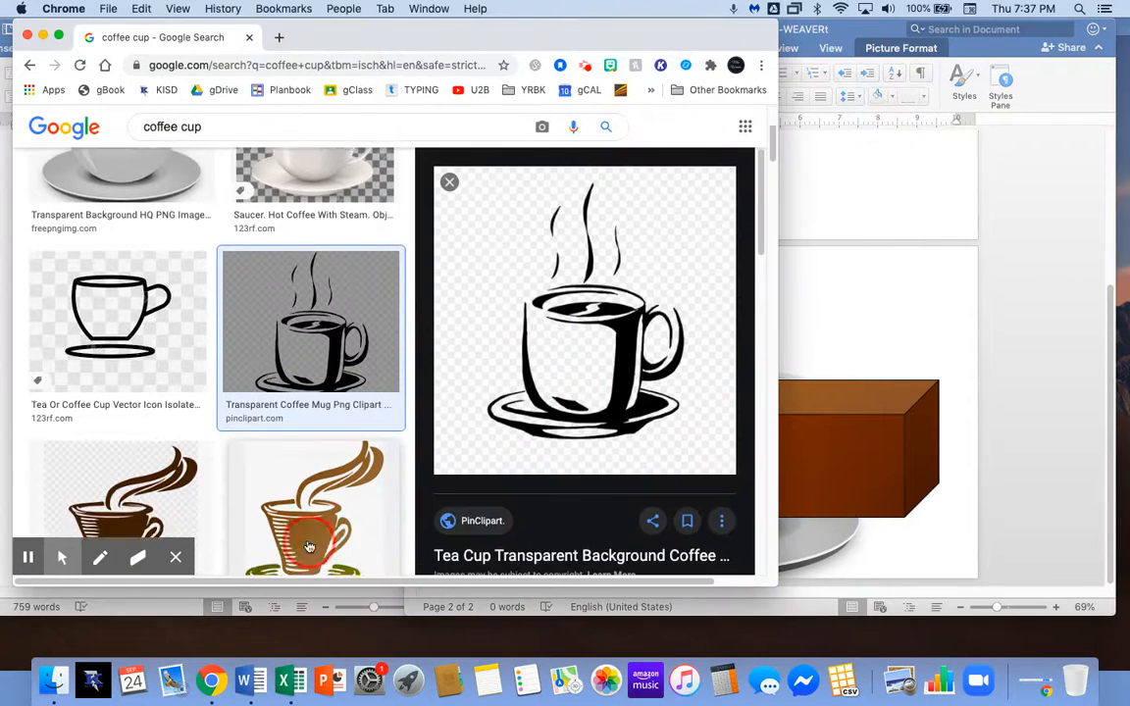
{"action": "left_click", "coordinate": [295, 450]}
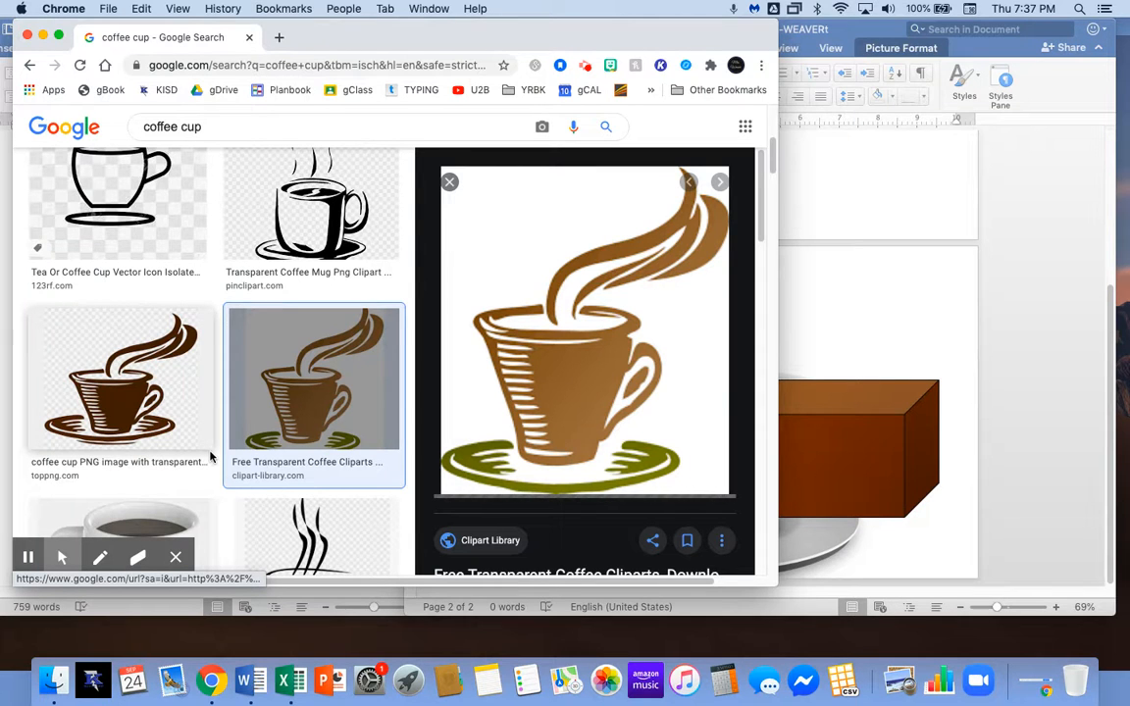
Scroll further and preview the white 3D coffee mug image from ClipartKey.
{"action": "scroll", "coordinate": [221, 419], "scroll_direction": "down", "scroll_amount": 1}
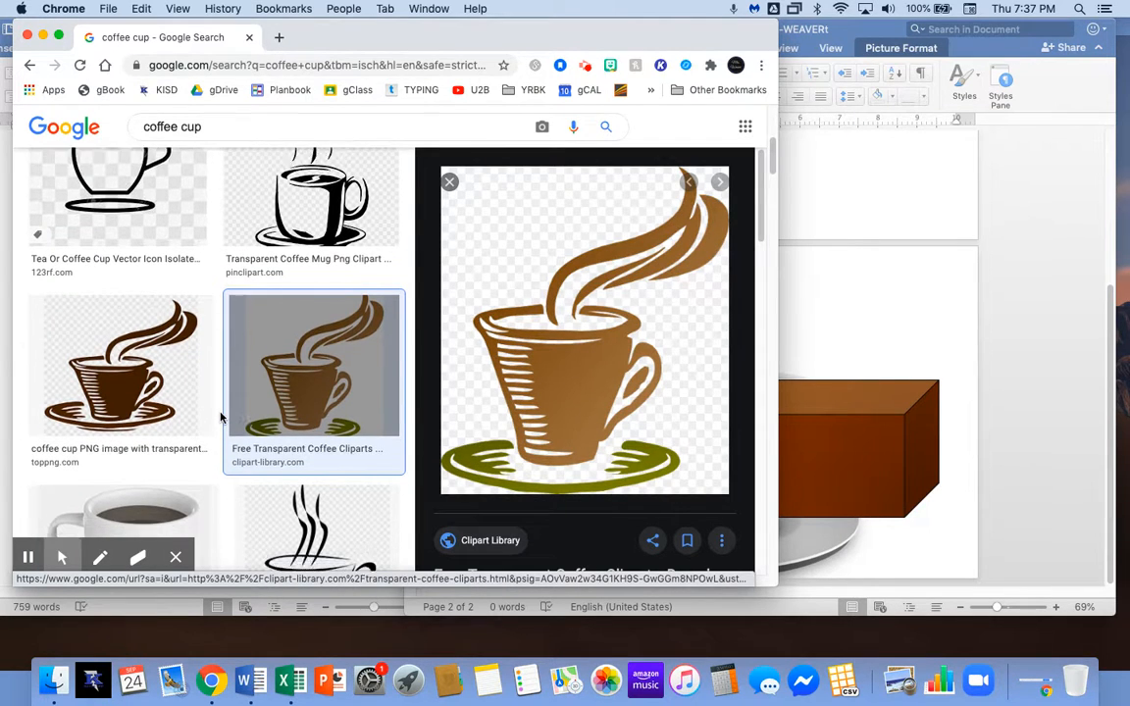
{"action": "scroll", "coordinate": [221, 418], "scroll_direction": "down", "scroll_amount": 2}
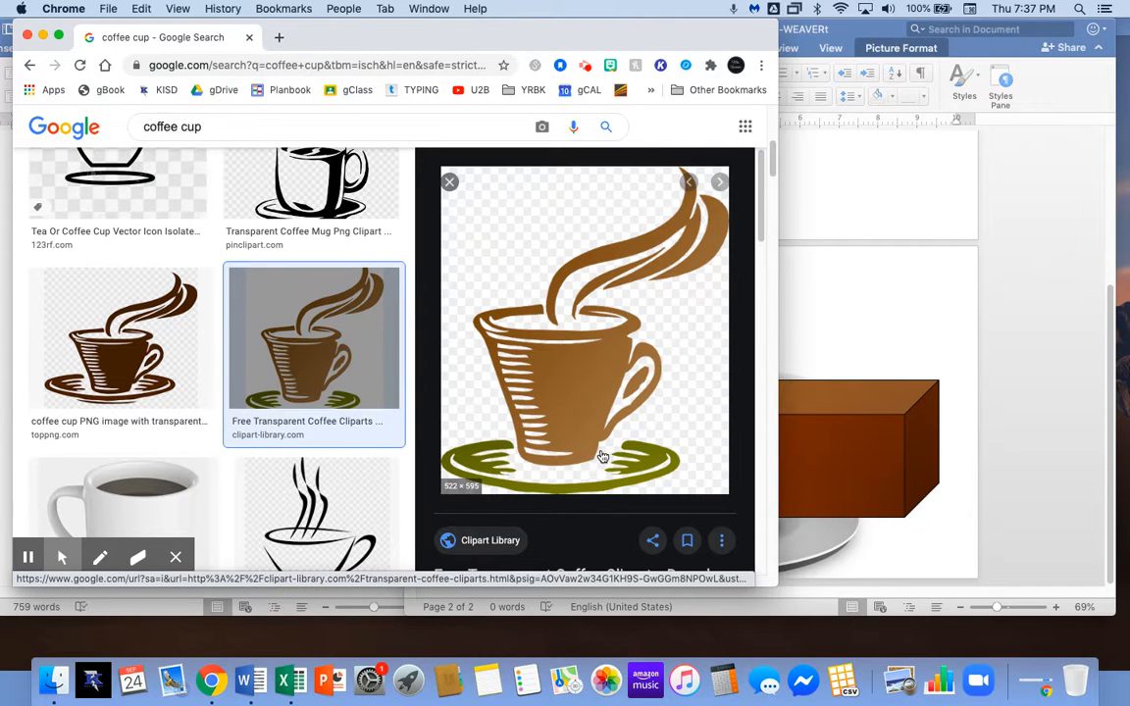
{"action": "scroll", "coordinate": [214, 430], "scroll_direction": "down", "scroll_amount": 5}
{"action": "left_click", "coordinate": [160, 398]}
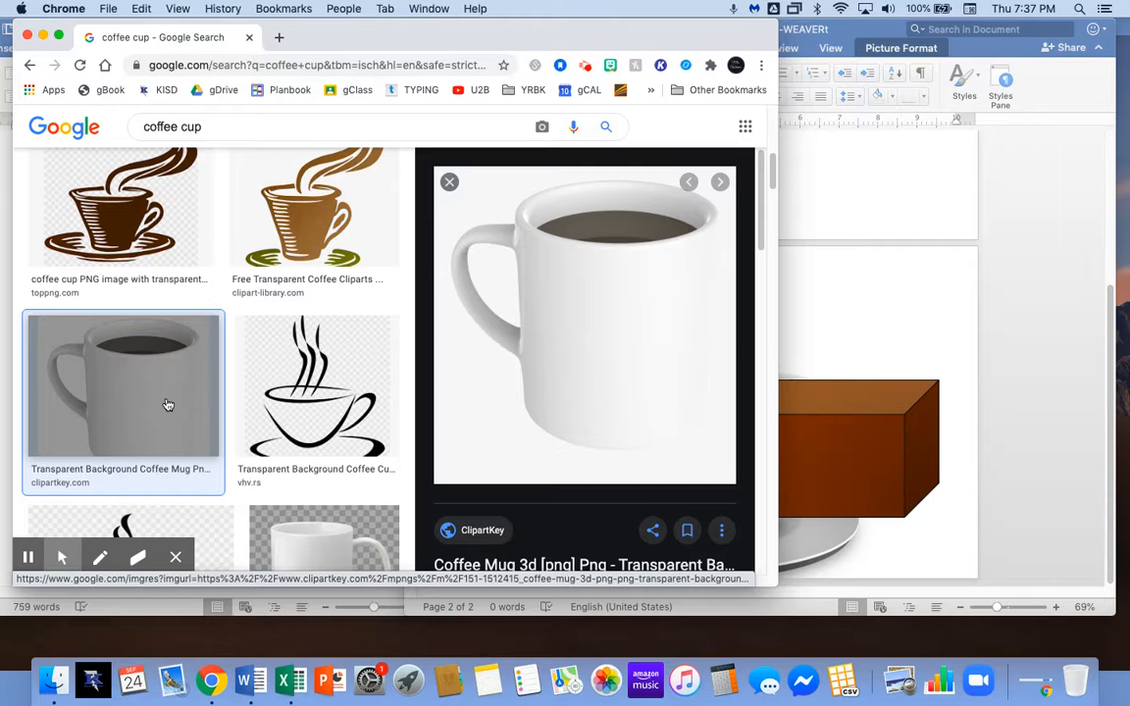
{"action": "left_click_drag", "start_coordinate": [50, 385], "coordinate": [604, 452]}
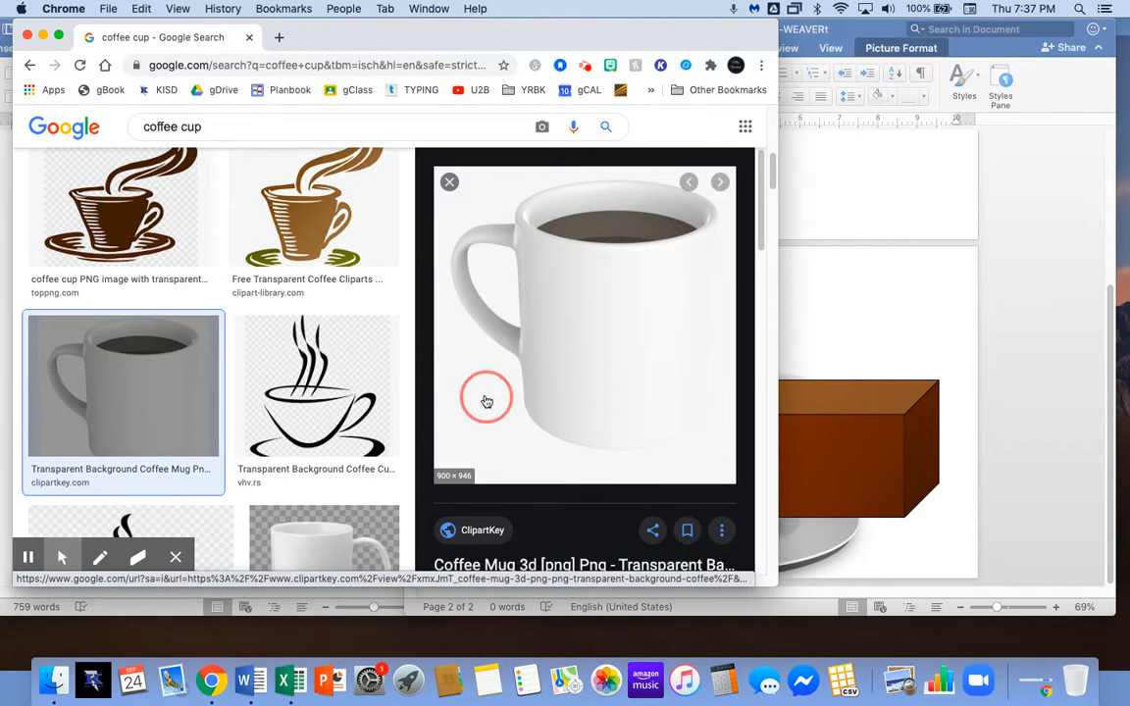
{"action": "left_click_drag", "start_coordinate": [575, 335], "coordinate": [838, 412]}
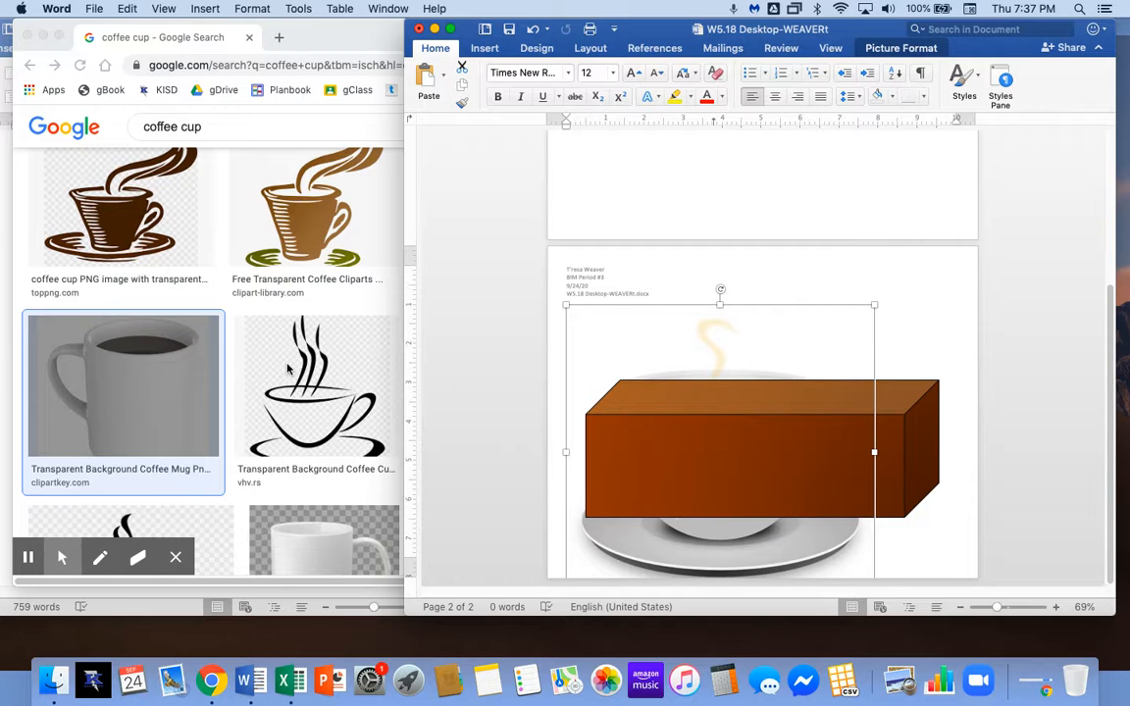
{"action": "scroll", "coordinate": [310, 351], "scroll_direction": "up", "scroll_amount": 5}
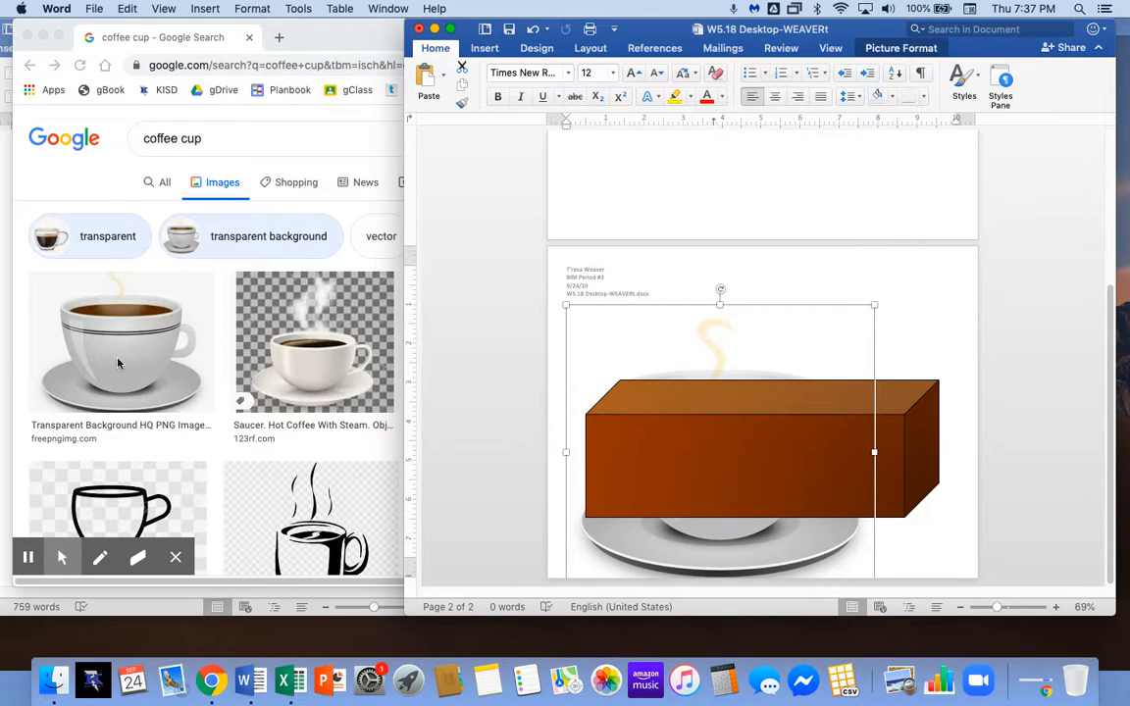
{"action": "left_click", "coordinate": [184, 416]}
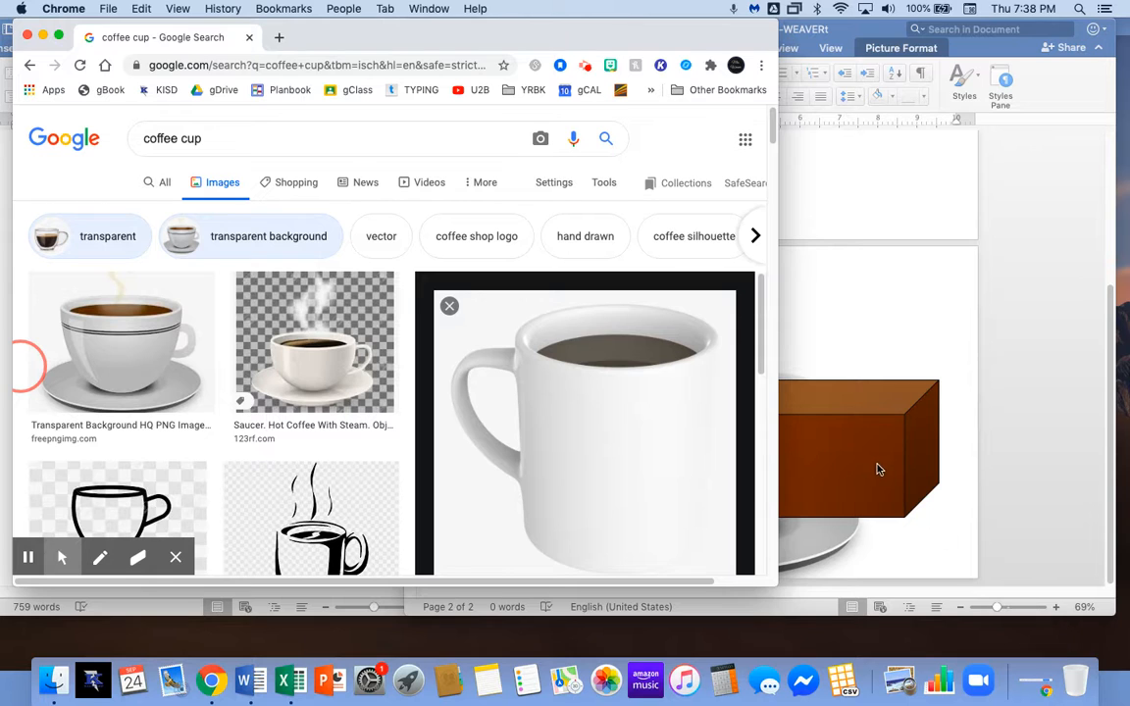
Reposition the coffee cup picture and the brown box on the page.
{"action": "left_click", "coordinate": [846, 539]}
{"action": "left_click", "coordinate": [805, 540]}
{"action": "left_click_drag", "start_coordinate": [795, 341], "coordinate": [991, 522]}
{"action": "mouse_move", "coordinate": [908, 461]}
{"action": "left_mouse_down"}
{"action": "mouse_move", "coordinate": [923, 472]}
{"action": "mouse_move", "coordinate": [901, 478]}
{"action": "mouse_move", "coordinate": [916, 483]}
{"action": "left_mouse_up"}
{"action": "left_click", "coordinate": [743, 350]}
{"action": "mouse_move", "coordinate": [743, 350]}
{"action": "left_mouse_down"}
{"action": "mouse_move", "coordinate": [738, 339]}
{"action": "mouse_move", "coordinate": [741, 355]}
{"action": "left_mouse_up"}
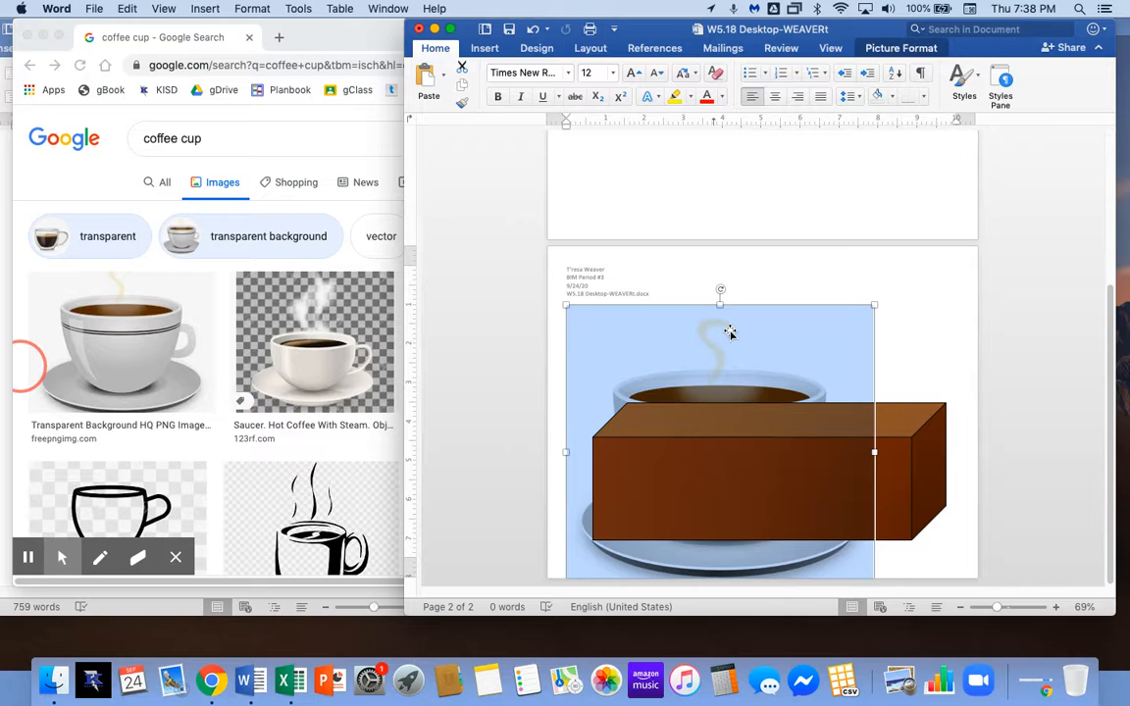
Set the cup picture to In Front of Text and move it over the brown box.
{"action": "right_click", "coordinate": [729, 333]}
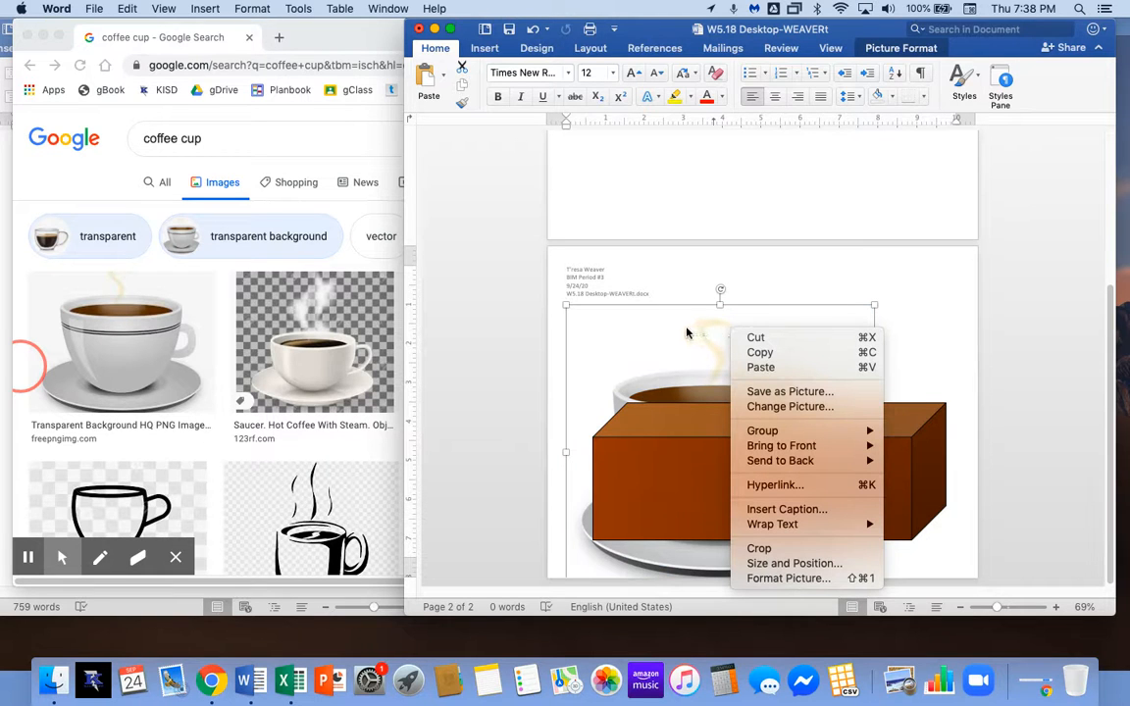
{"action": "mouse_move", "coordinate": [827, 528]}
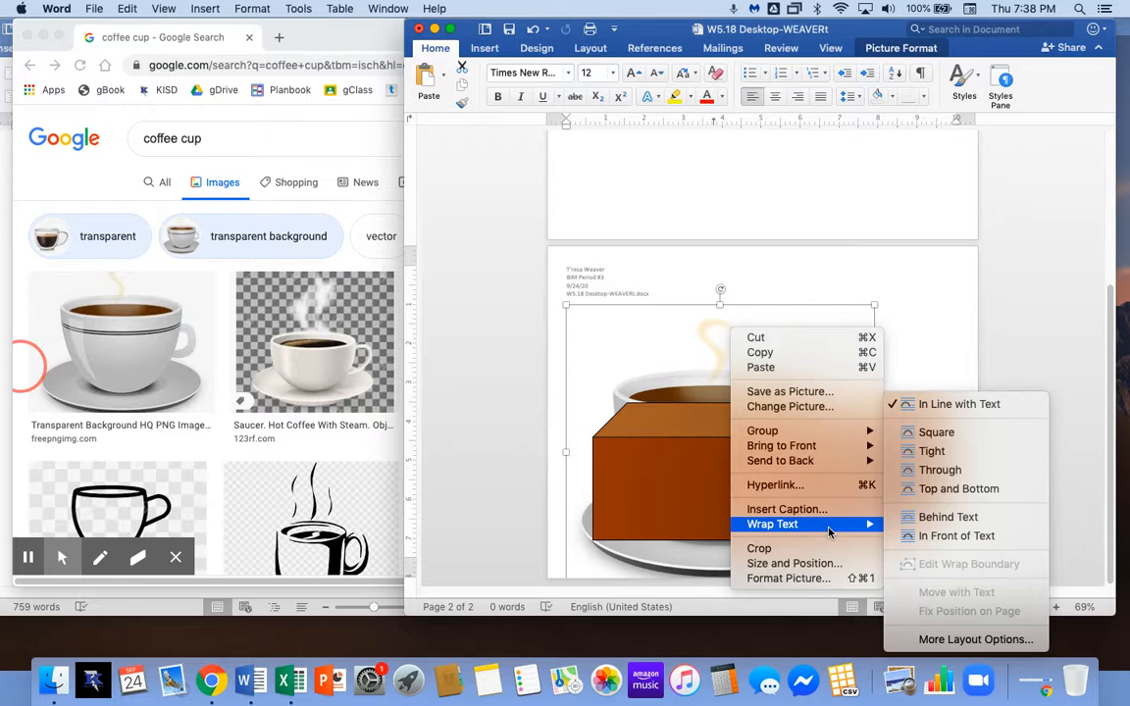
{"action": "left_click", "coordinate": [921, 539]}
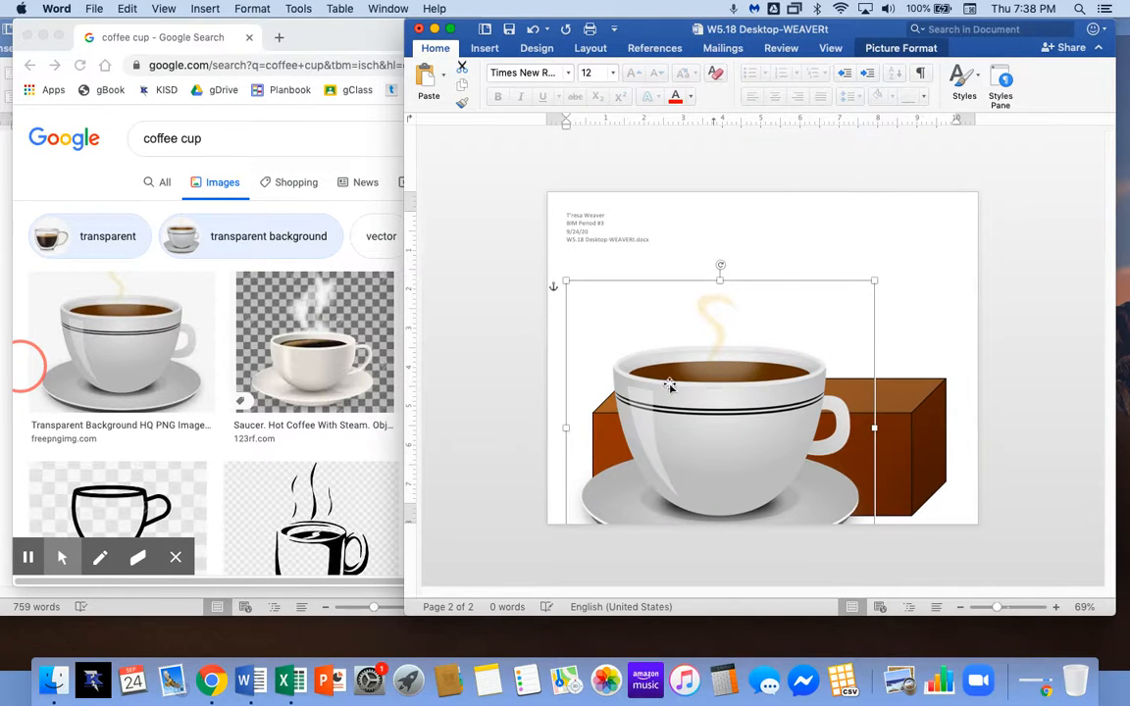
{"action": "left_click_drag", "start_coordinate": [671, 386], "coordinate": [734, 351]}
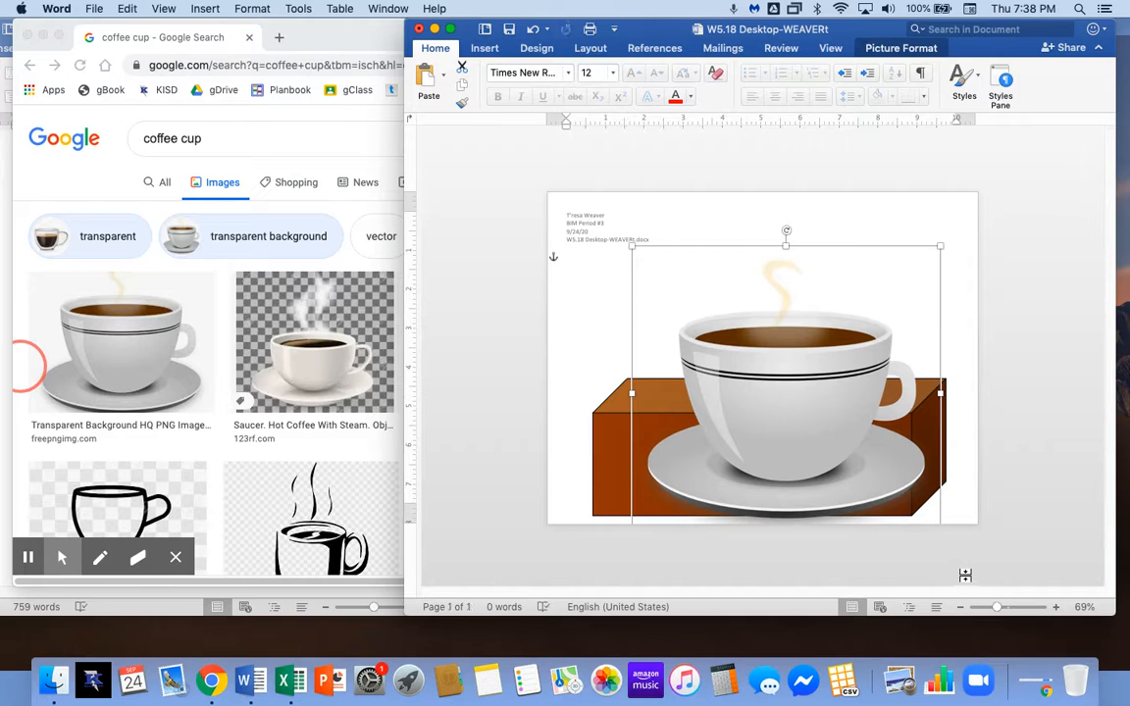
{"action": "key", "text": "super+z"}
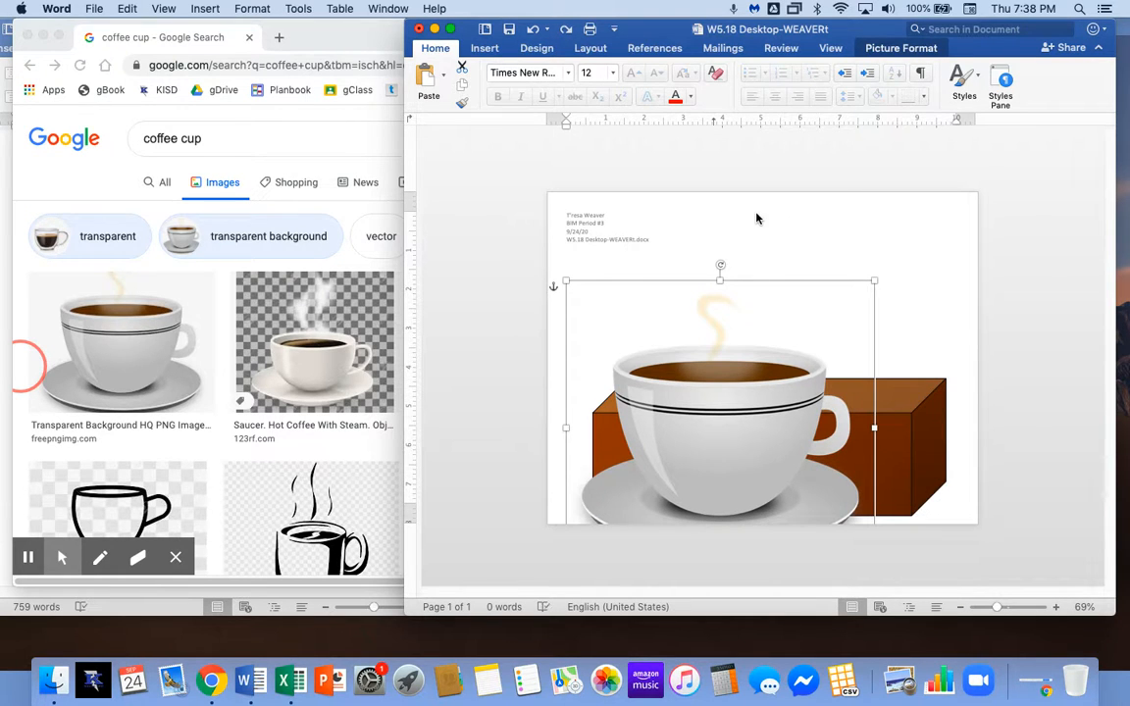
{"action": "left_click_drag", "start_coordinate": [794, 416], "coordinate": [815, 382]}
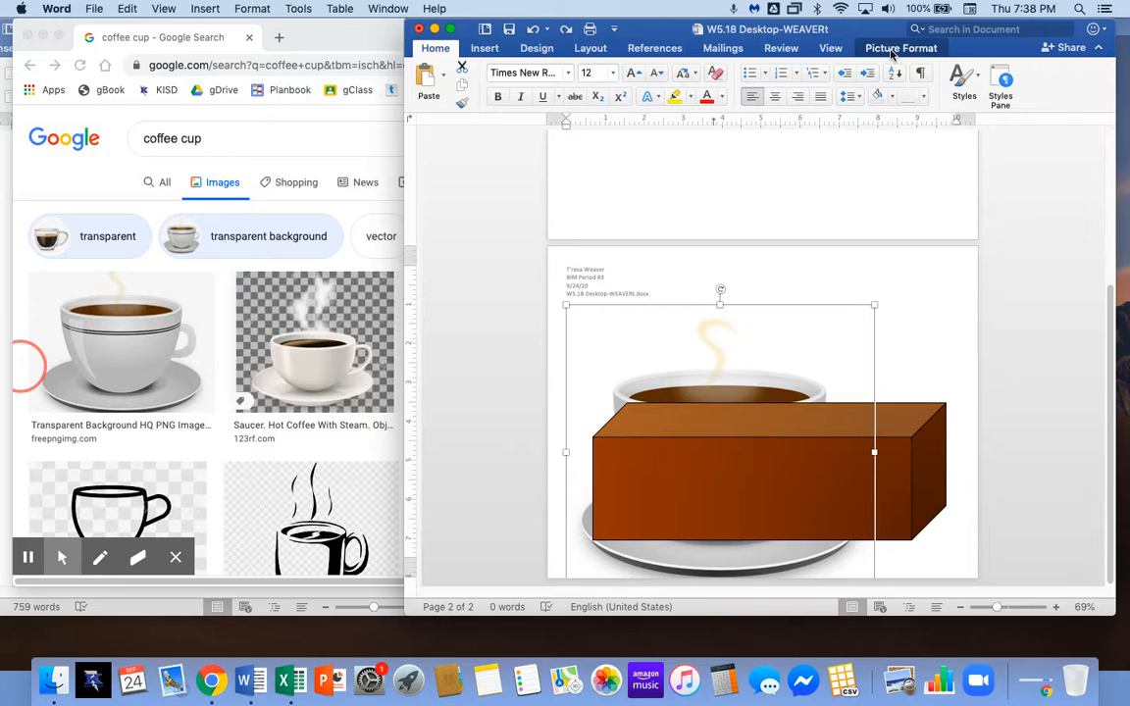
Widen the Word window leftward so page 2 zooms to 132%.
{"action": "left_click", "coordinate": [891, 51]}
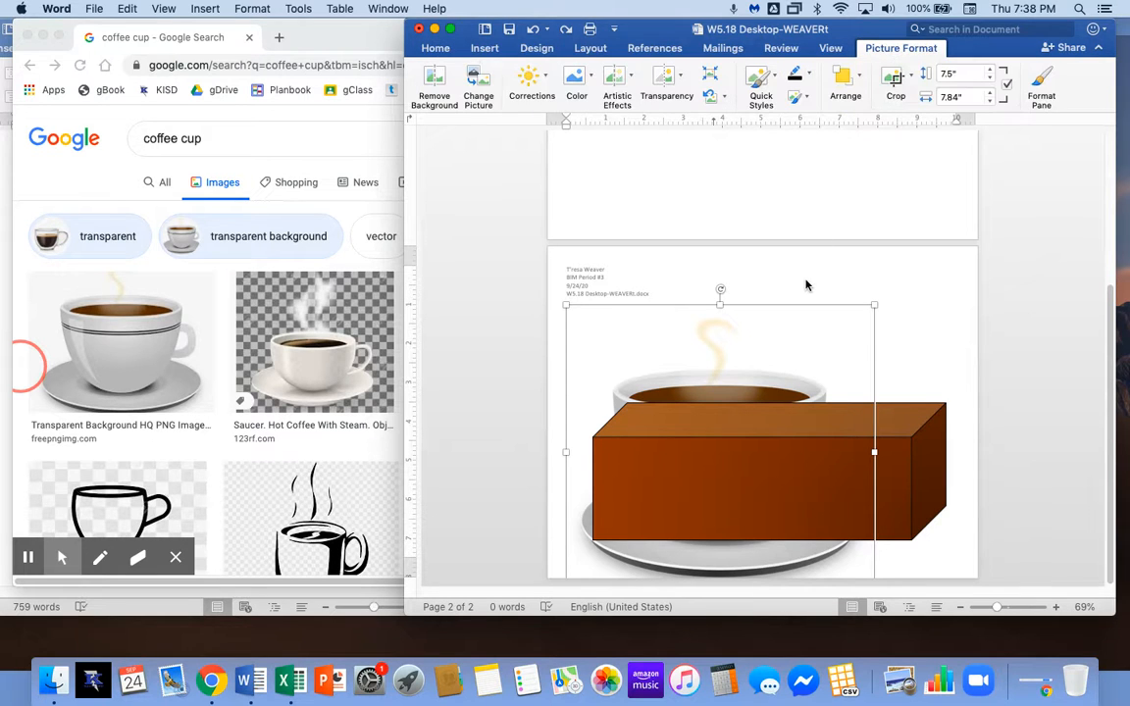
{"action": "left_click", "coordinate": [861, 83]}
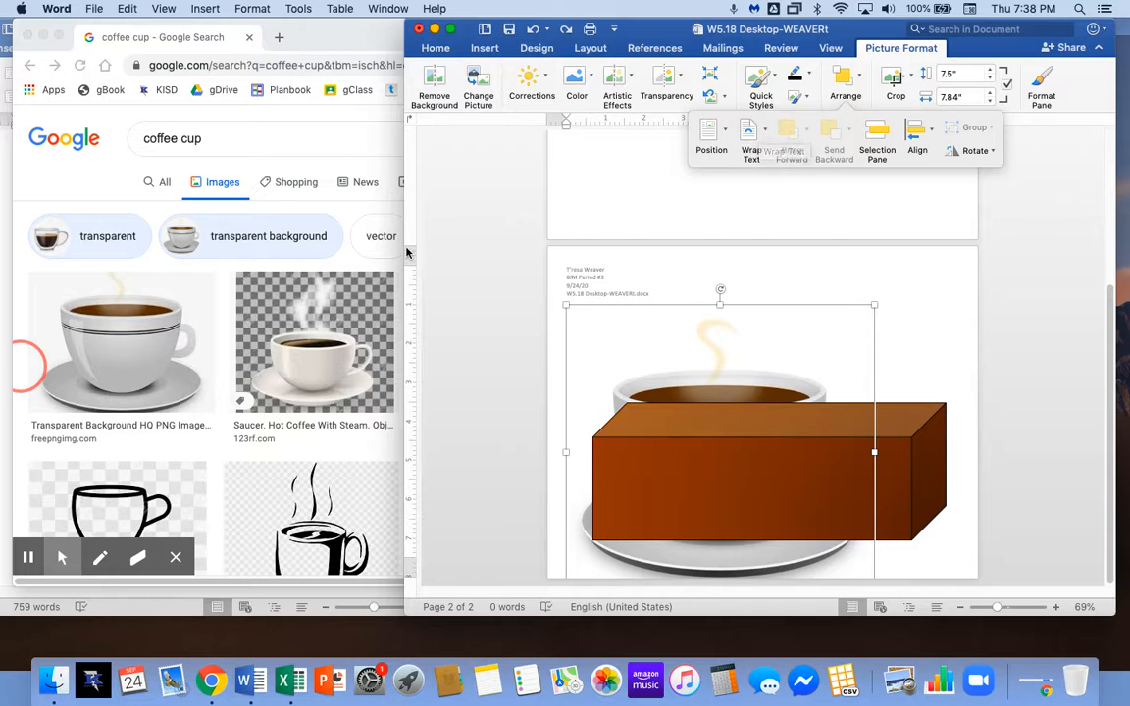
{"action": "left_click_drag", "start_coordinate": [404, 216], "coordinate": [271, 212]}
{"action": "left_click", "coordinate": [933, 299]}
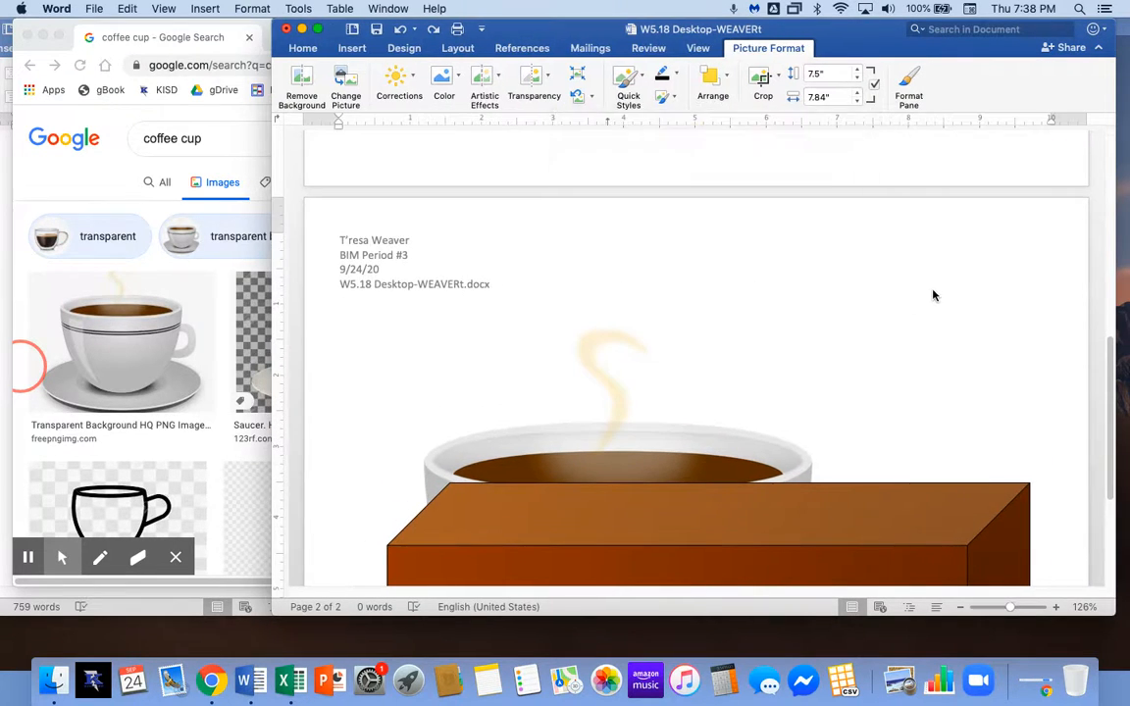
{"action": "left_click_drag", "start_coordinate": [272, 162], "coordinate": [230, 162]}
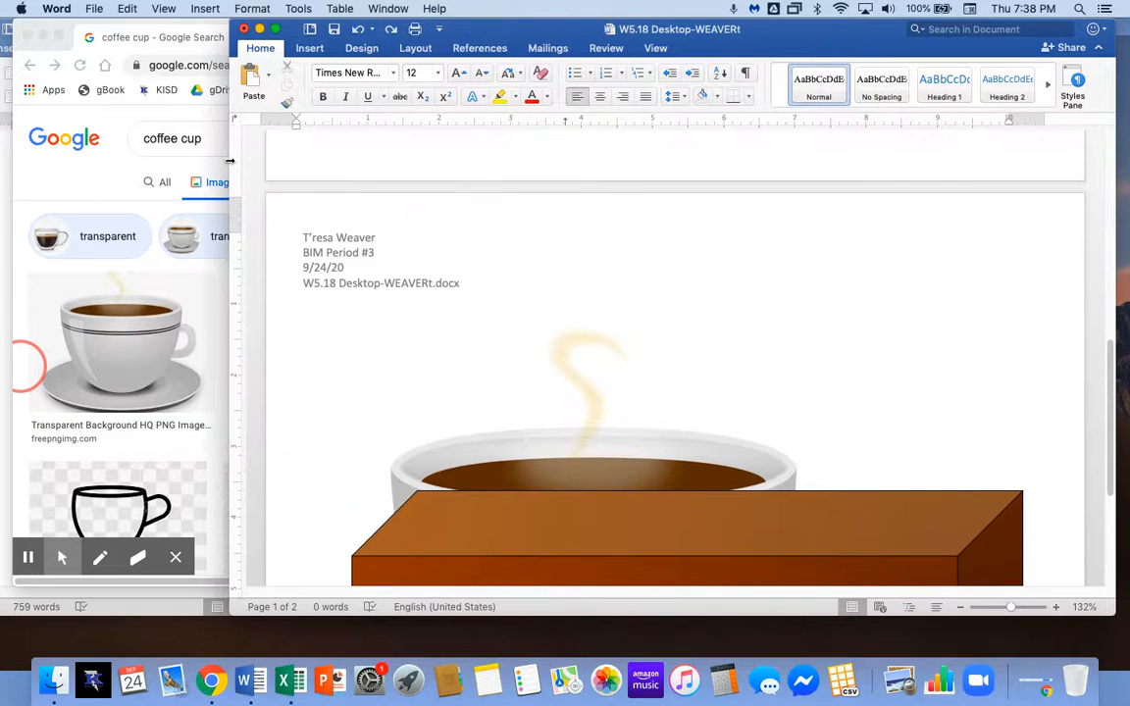
{"action": "left_click", "coordinate": [617, 378]}
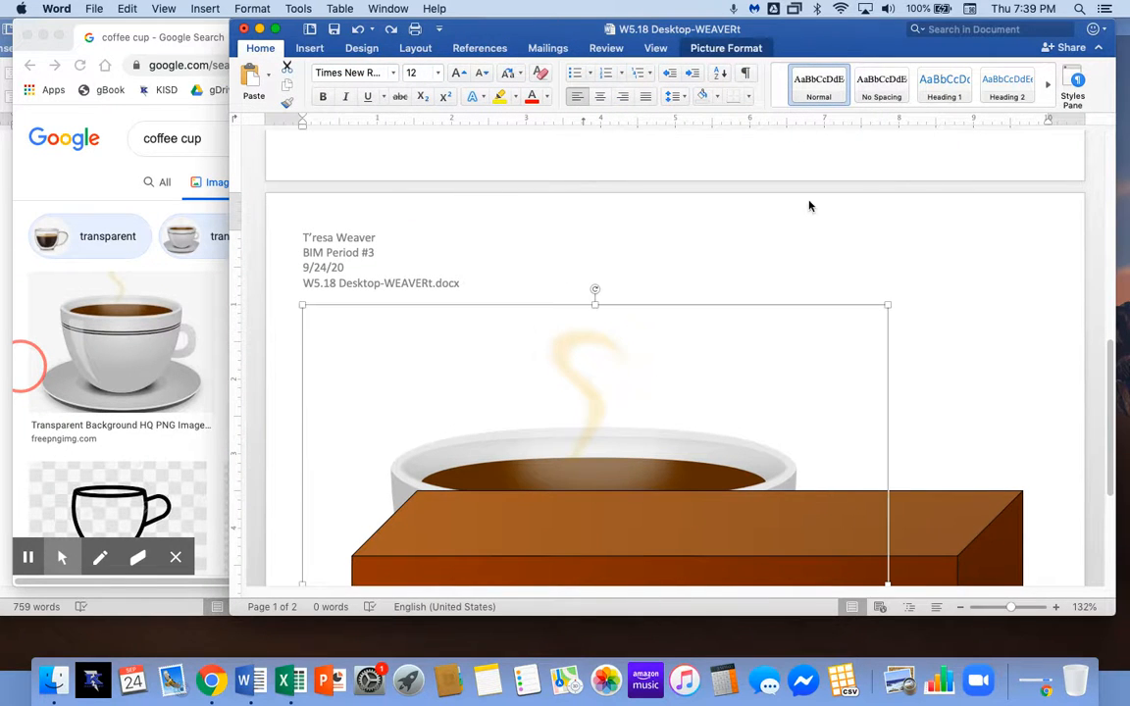
Set the cup picture's wrapping to Behind Text and nudge it slightly right.
{"action": "left_click", "coordinate": [726, 47]}
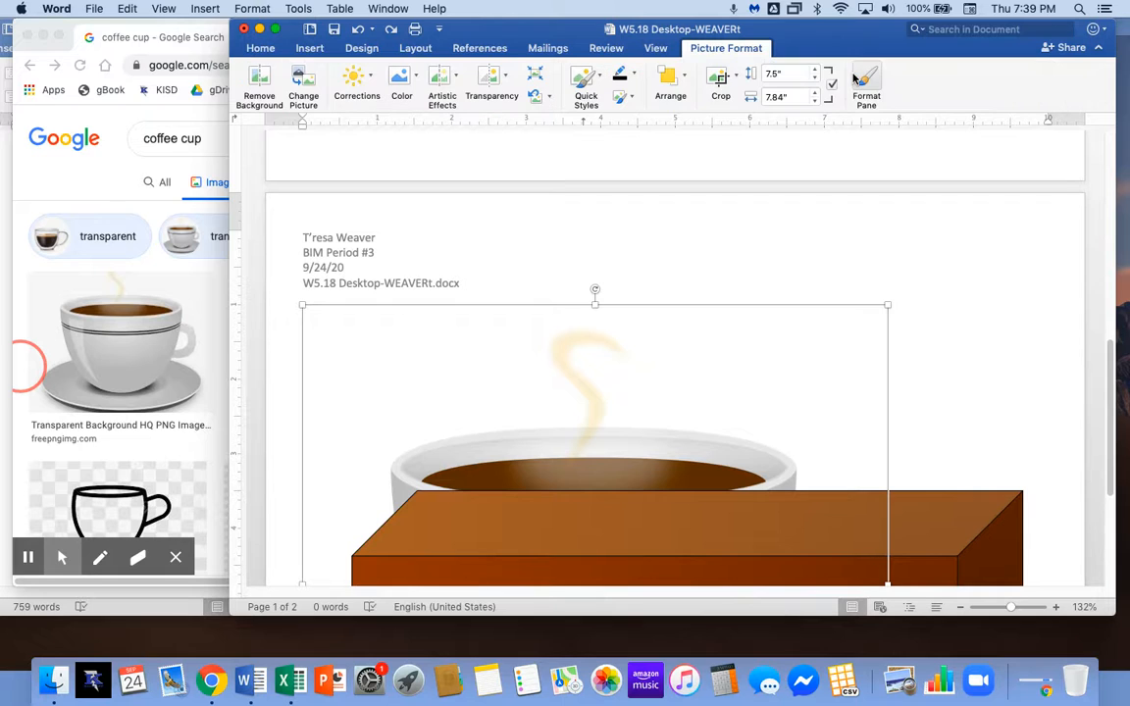
{"action": "left_click", "coordinate": [682, 77]}
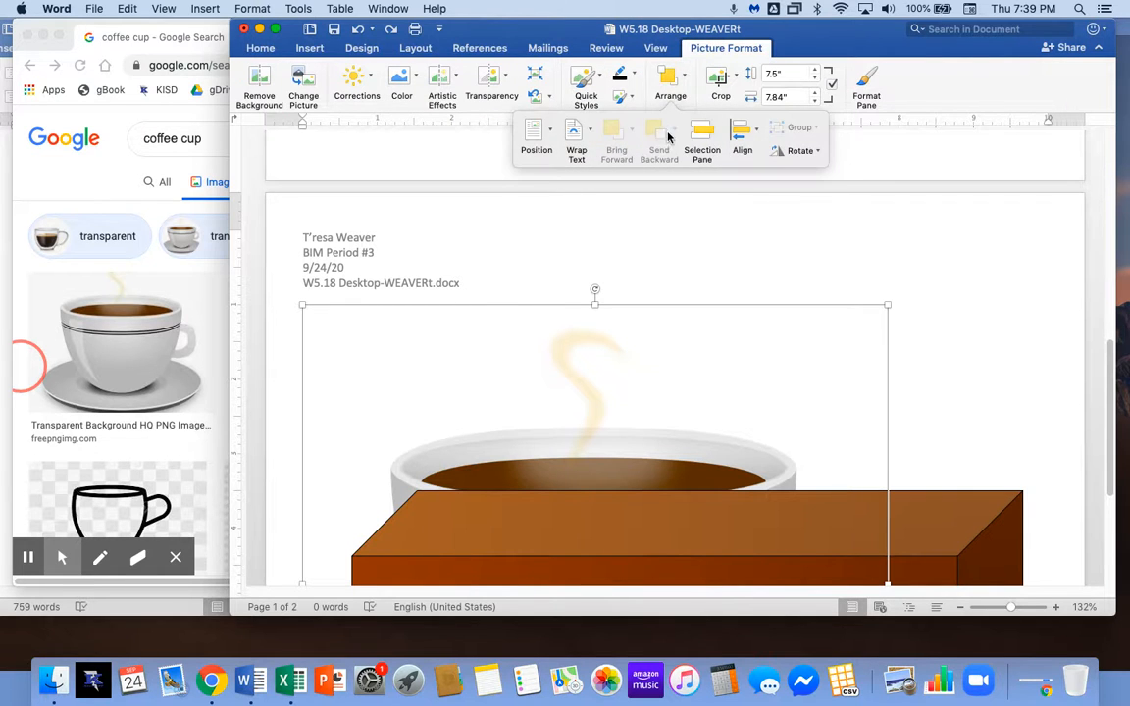
{"action": "left_click", "coordinate": [591, 138]}
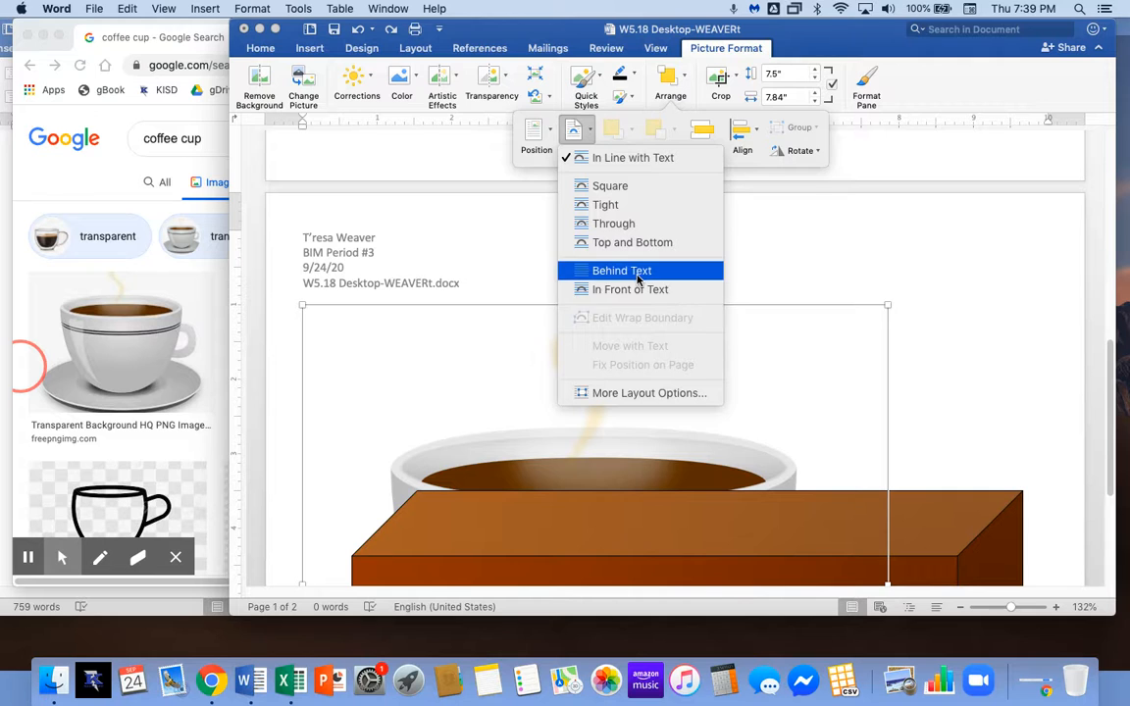
{"action": "left_click", "coordinate": [637, 279]}
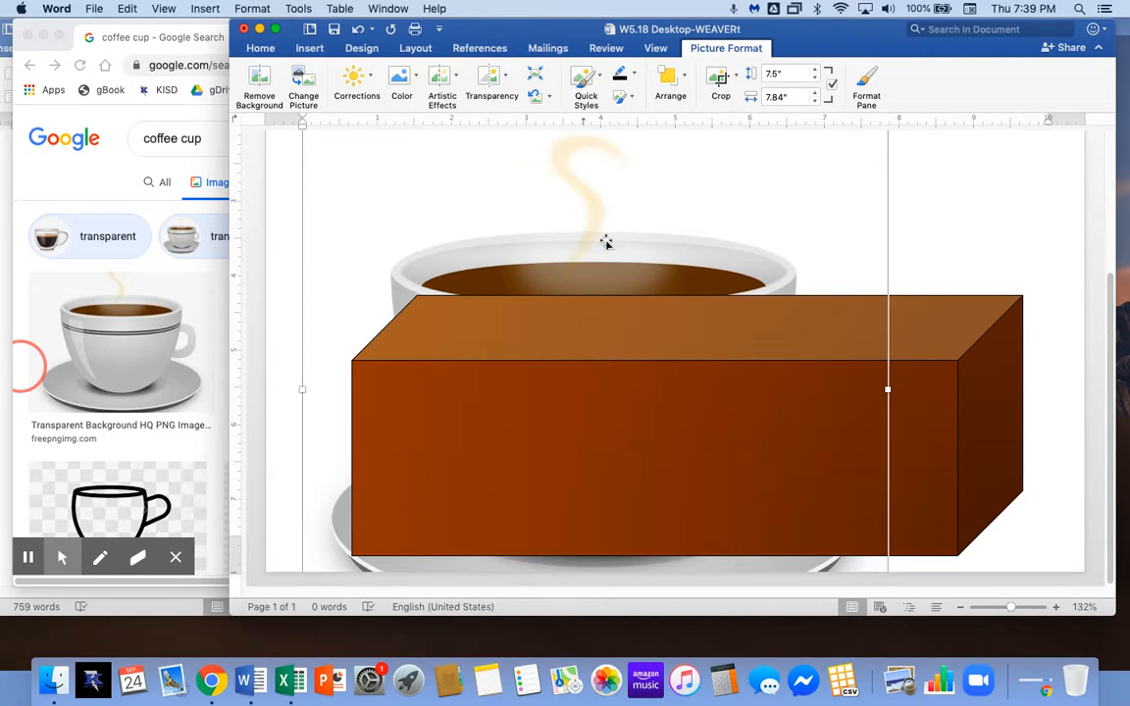
{"action": "mouse_move", "coordinate": [647, 240]}
{"action": "left_mouse_down"}
{"action": "mouse_move", "coordinate": [729, 260]}
{"action": "mouse_move", "coordinate": [658, 243]}
{"action": "left_mouse_up"}
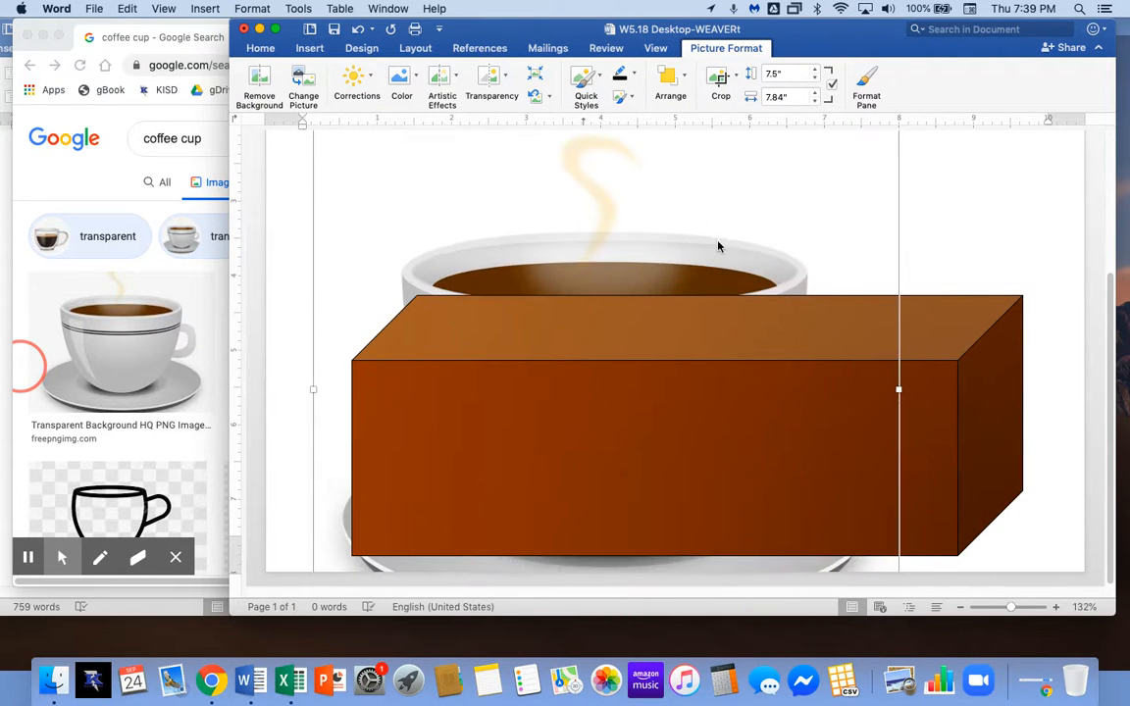
Switch the cup to In Front of Text, move it right, and undo Send to Back.
{"action": "left_click", "coordinate": [669, 80]}
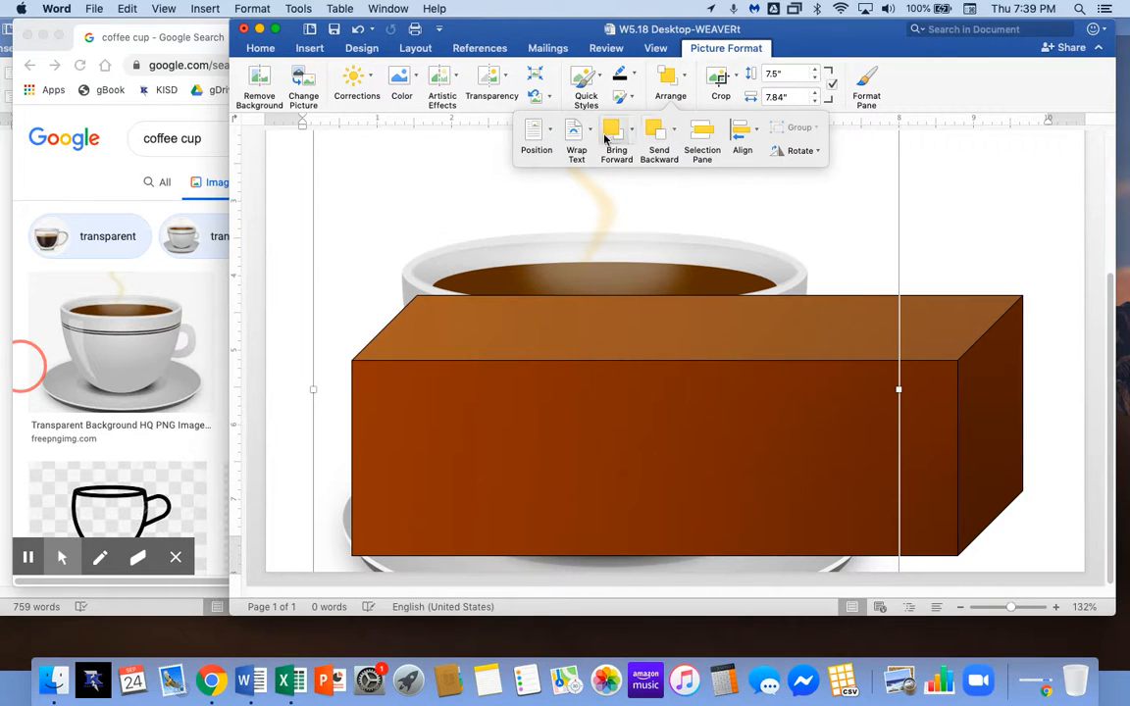
{"action": "left_click", "coordinate": [594, 136]}
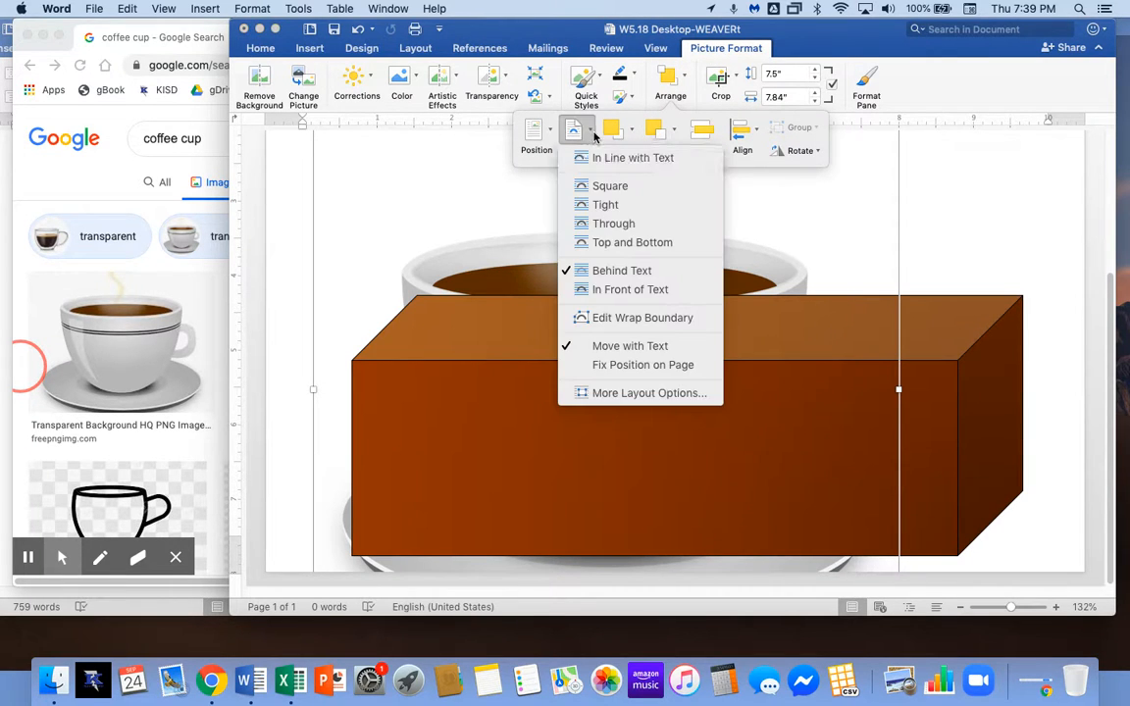
{"action": "left_click", "coordinate": [661, 290]}
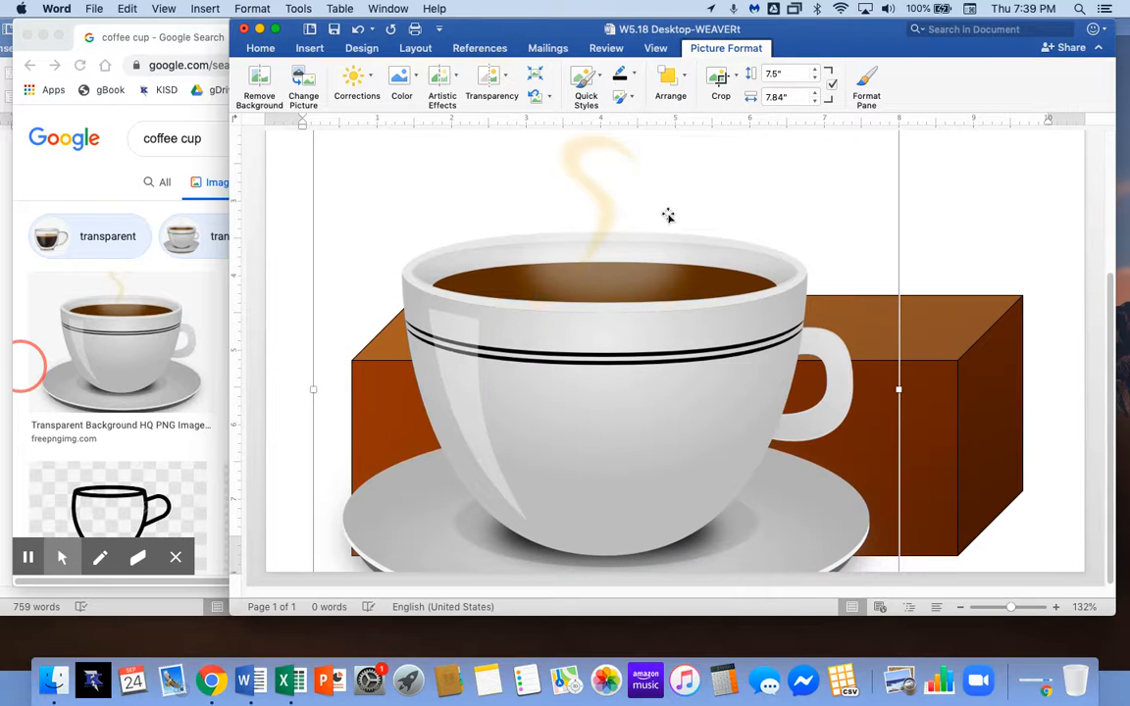
{"action": "left_click_drag", "start_coordinate": [722, 238], "coordinate": [767, 238]}
{"action": "left_click", "coordinate": [670, 83]}
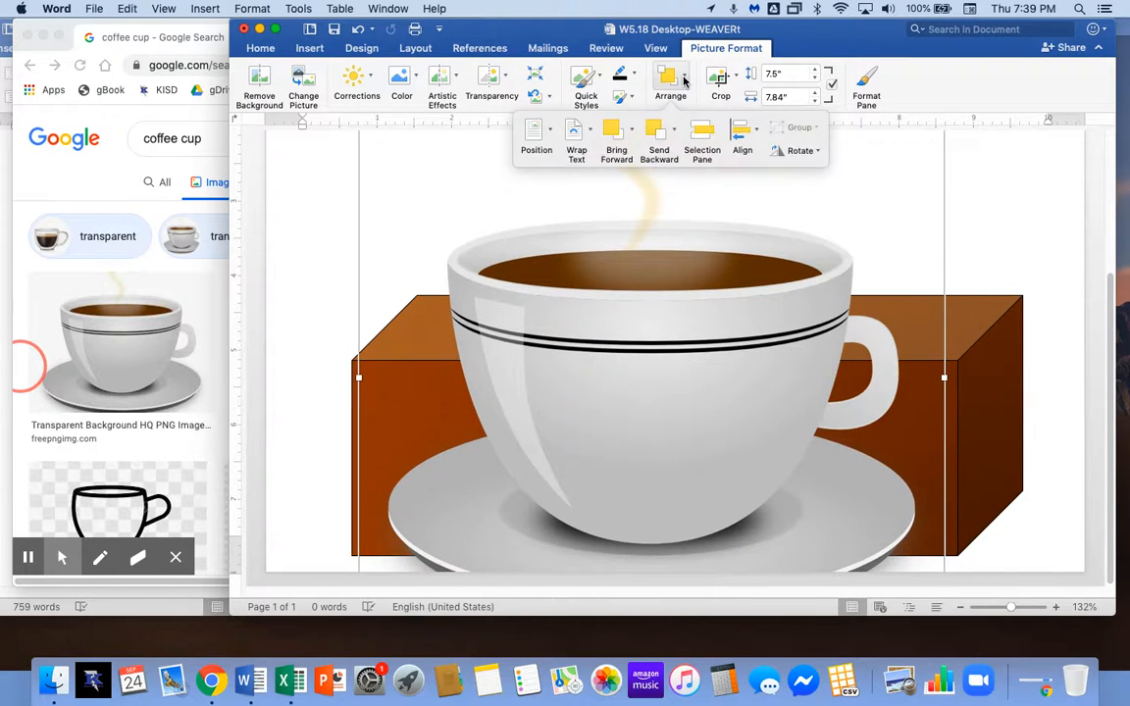
{"action": "left_click", "coordinate": [674, 129]}
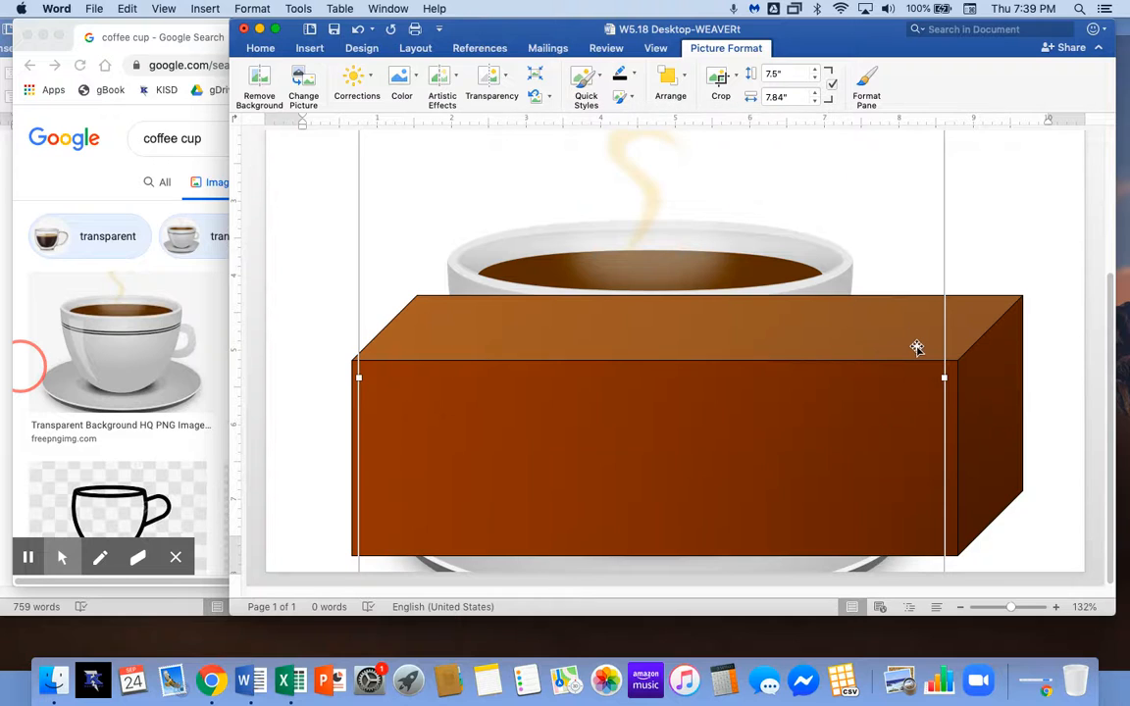
{"action": "key", "text": "super+z"}
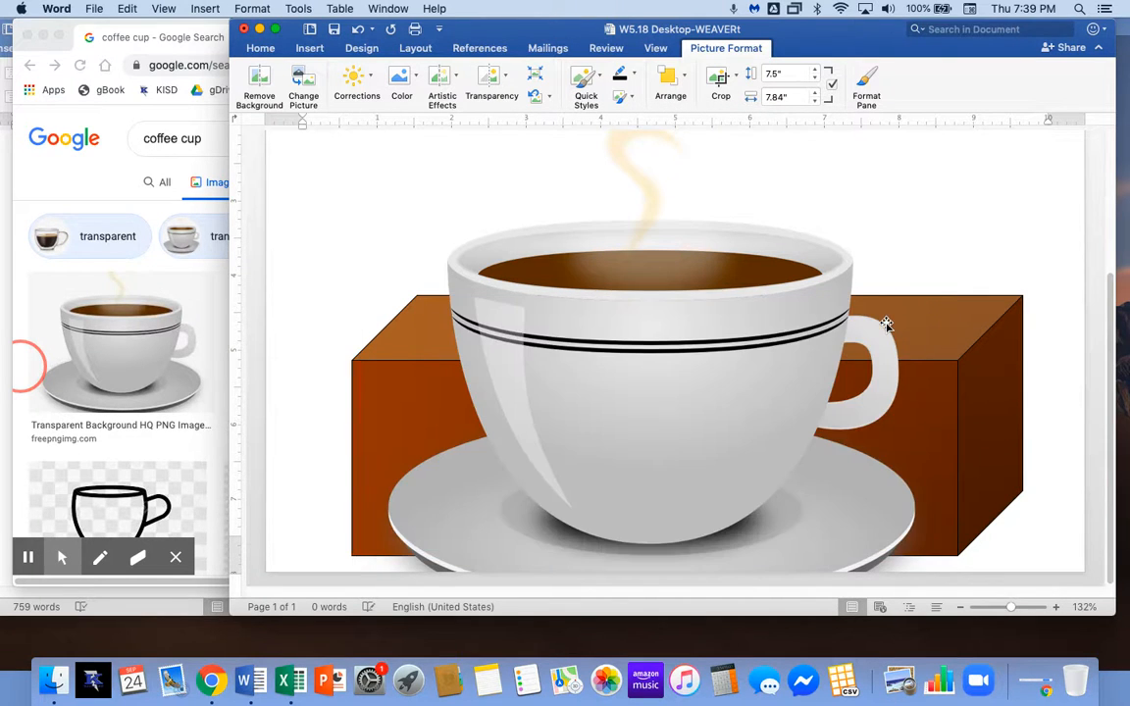
{"action": "scroll", "coordinate": [794, 249], "scroll_direction": "up", "scroll_amount": 5}
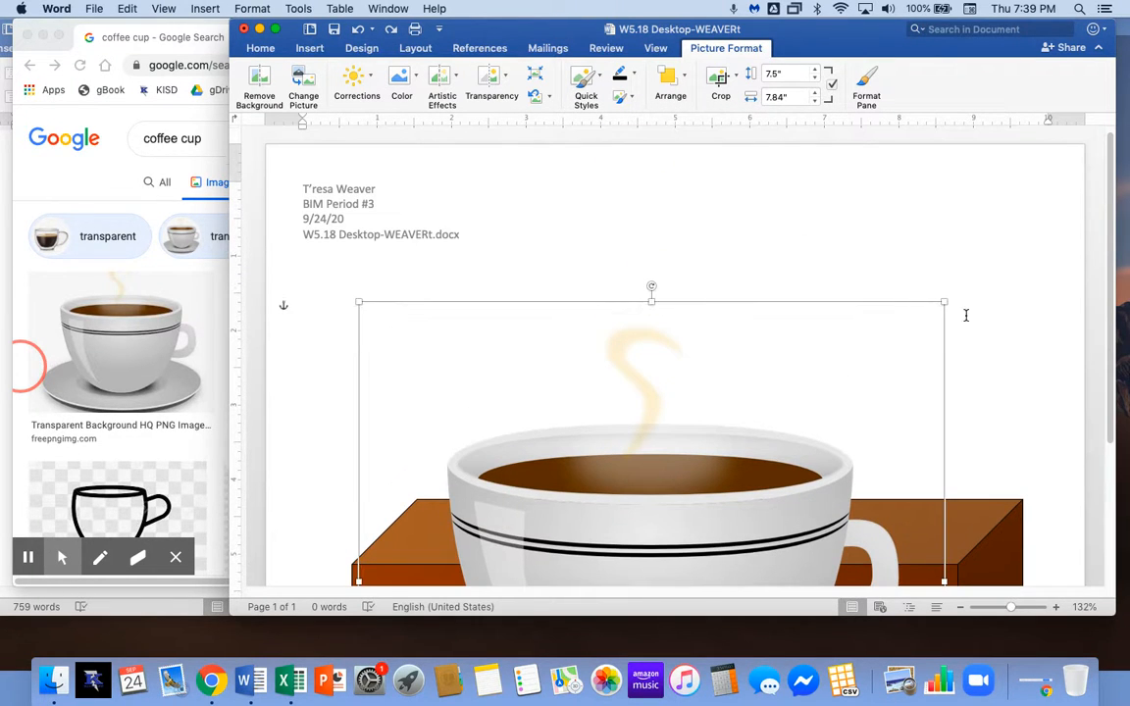
Shrink the cup from 5.58" × 5.84" down to 0.86" × 0.89" and place it on the desk's right end.
{"action": "left_click_drag", "start_coordinate": [944, 301], "coordinate": [794, 457]}
{"action": "left_click_drag", "start_coordinate": [666, 492], "coordinate": [749, 311]}
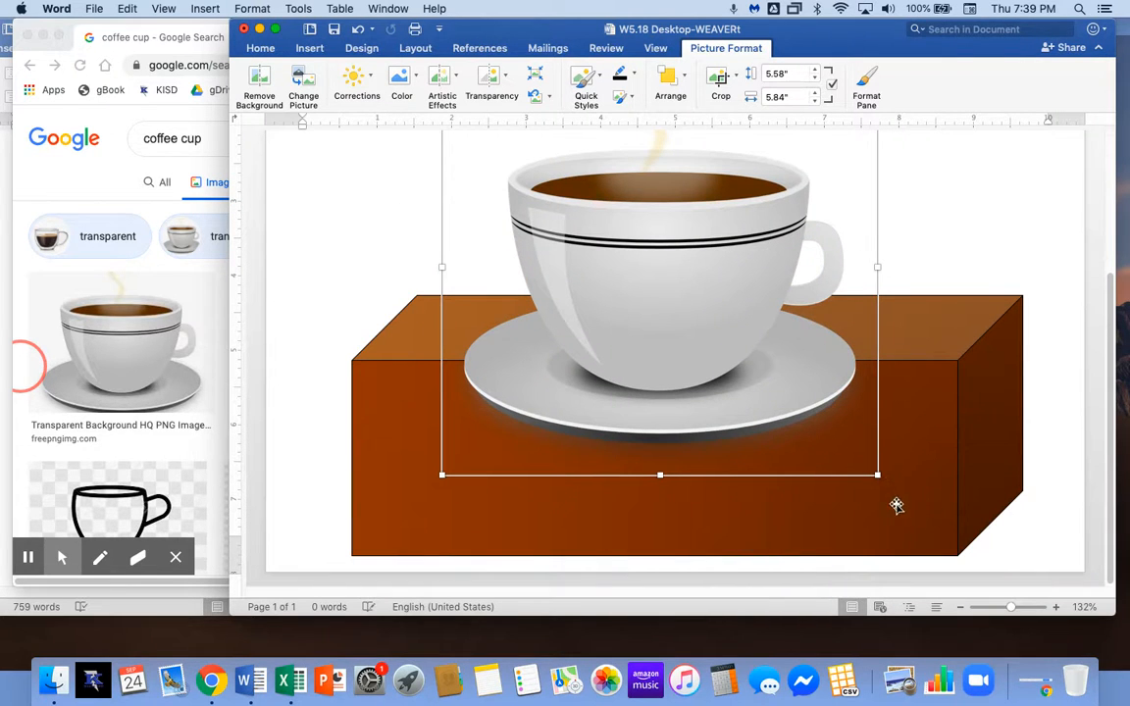
{"action": "left_click_drag", "start_coordinate": [825, 427], "coordinate": [631, 239]}
{"action": "left_click_drag", "start_coordinate": [560, 189], "coordinate": [878, 317]}
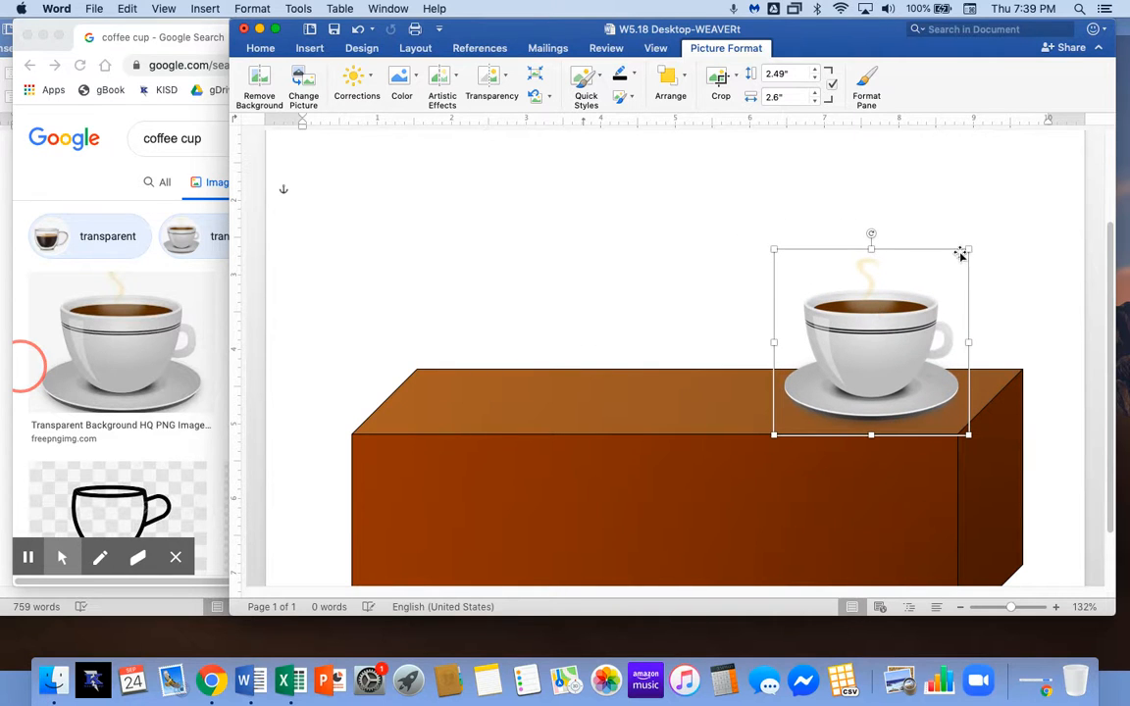
{"action": "left_click_drag", "start_coordinate": [967, 250], "coordinate": [940, 377]}
{"action": "scroll", "coordinate": [654, 374], "scroll_direction": "down", "scroll_amount": 2}
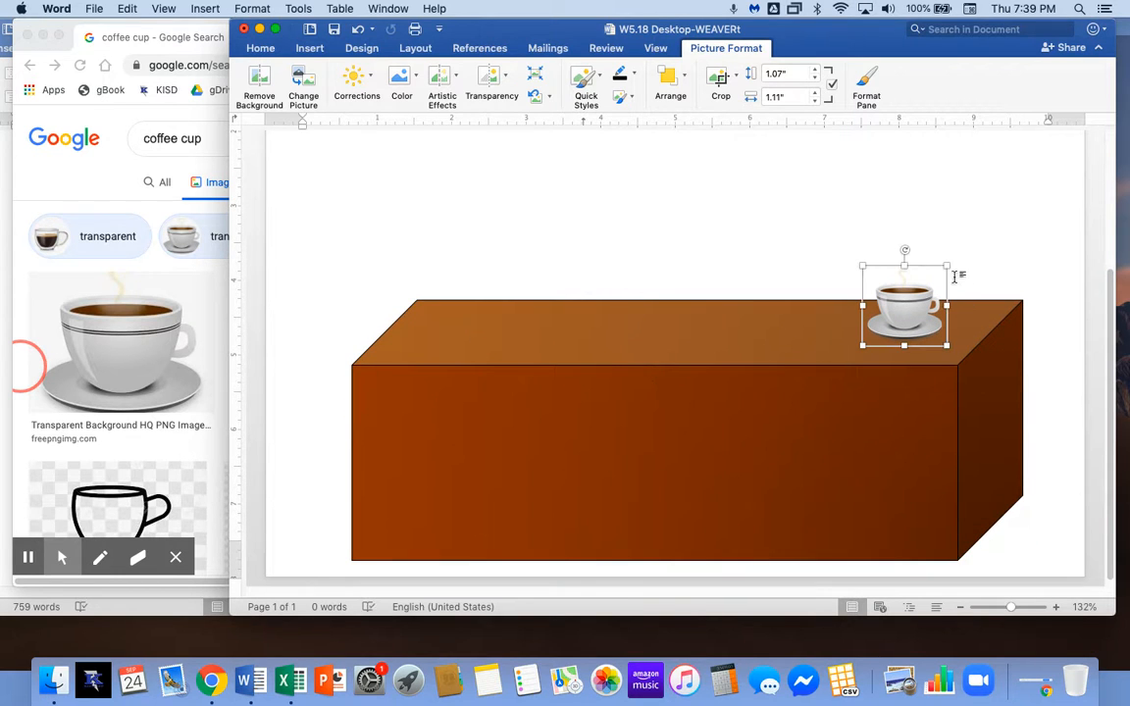
{"action": "left_click_drag", "start_coordinate": [939, 271], "coordinate": [904, 305]}
{"action": "left_click", "coordinate": [608, 190]}
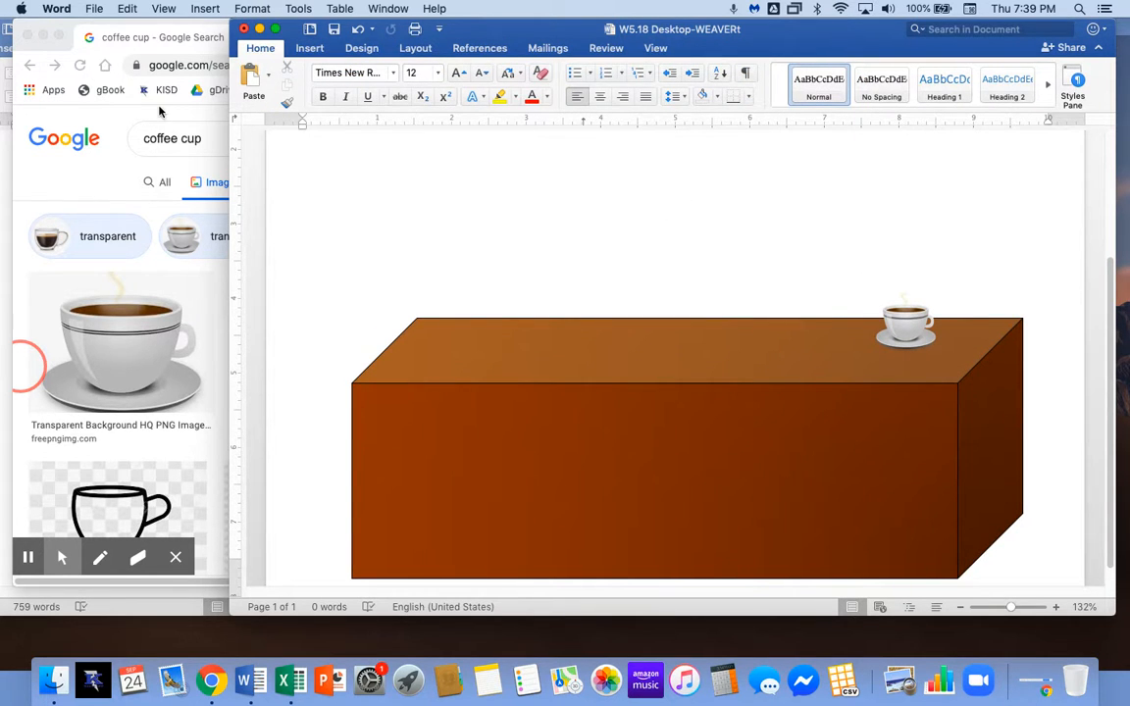
{"action": "left_click_drag", "start_coordinate": [167, 27], "coordinate": [428, 13]}
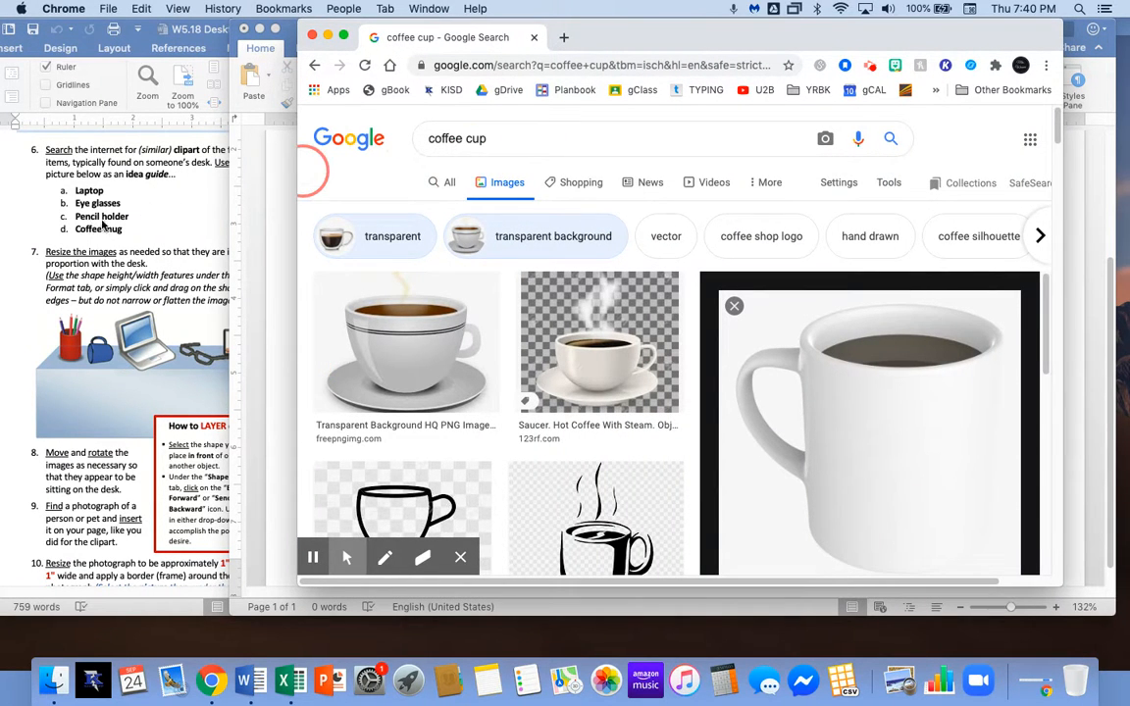
Replace the query with 'eyeglasses' and run the image search.
{"action": "left_click", "coordinate": [503, 139]}
{"action": "left_click_drag", "start_coordinate": [504, 138], "coordinate": [409, 144]}
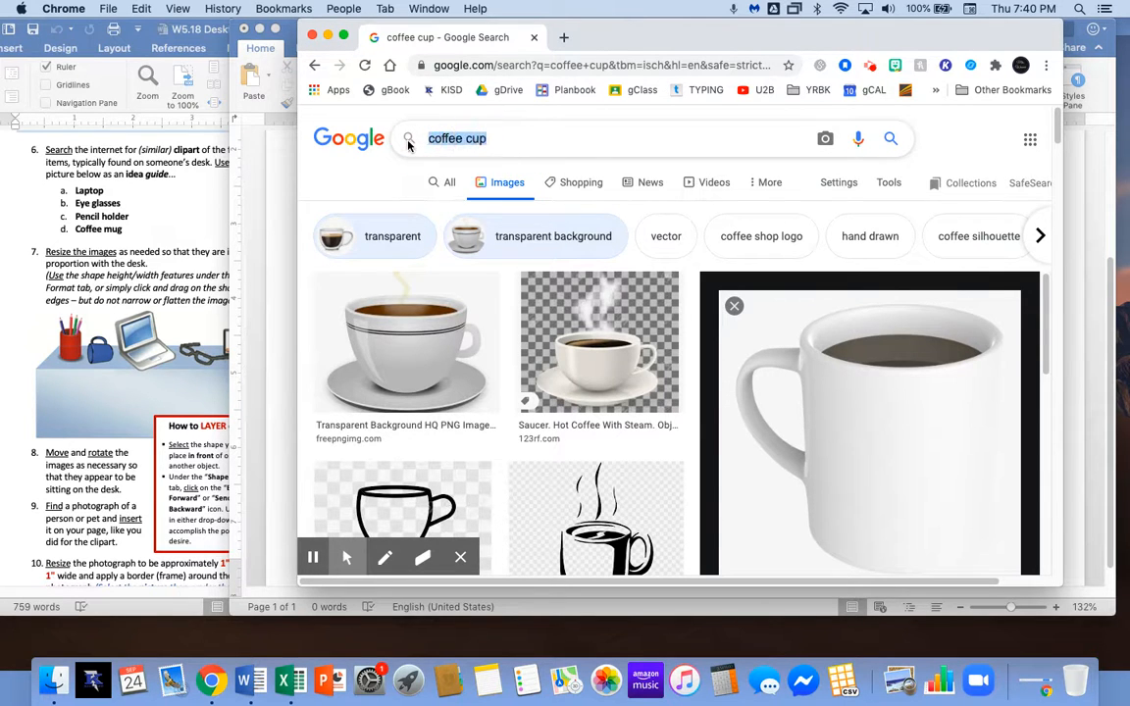
{"action": "type", "text": "eyec"}
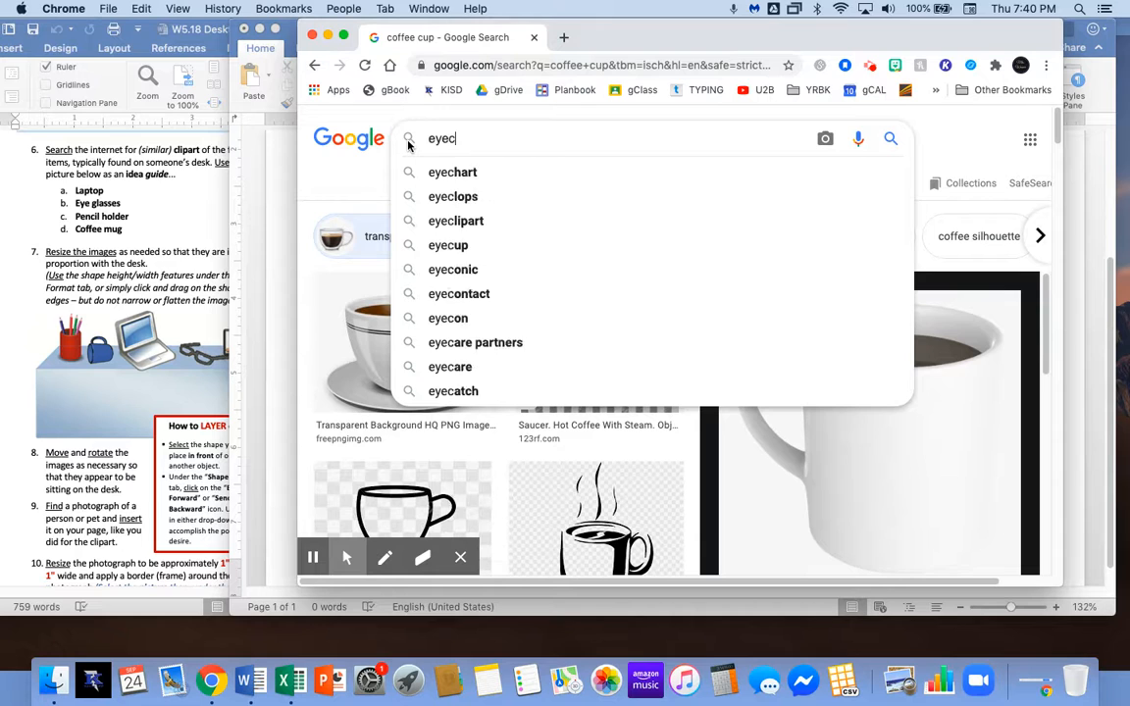
{"action": "key", "text": "BackSpace"}
{"action": "type", "text": "glasses"}
{"action": "key", "text": "Return"}
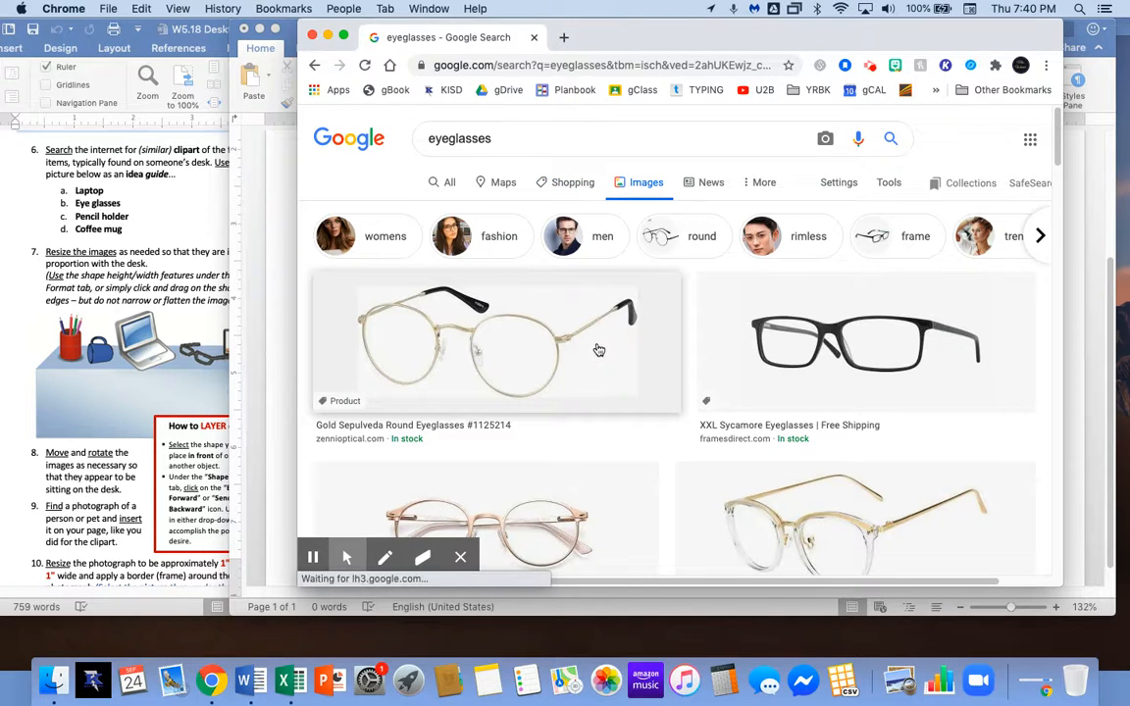
Preview the gold round glasses, then the Elliot Black w/Gold glasses.
{"action": "left_click", "coordinate": [483, 314]}
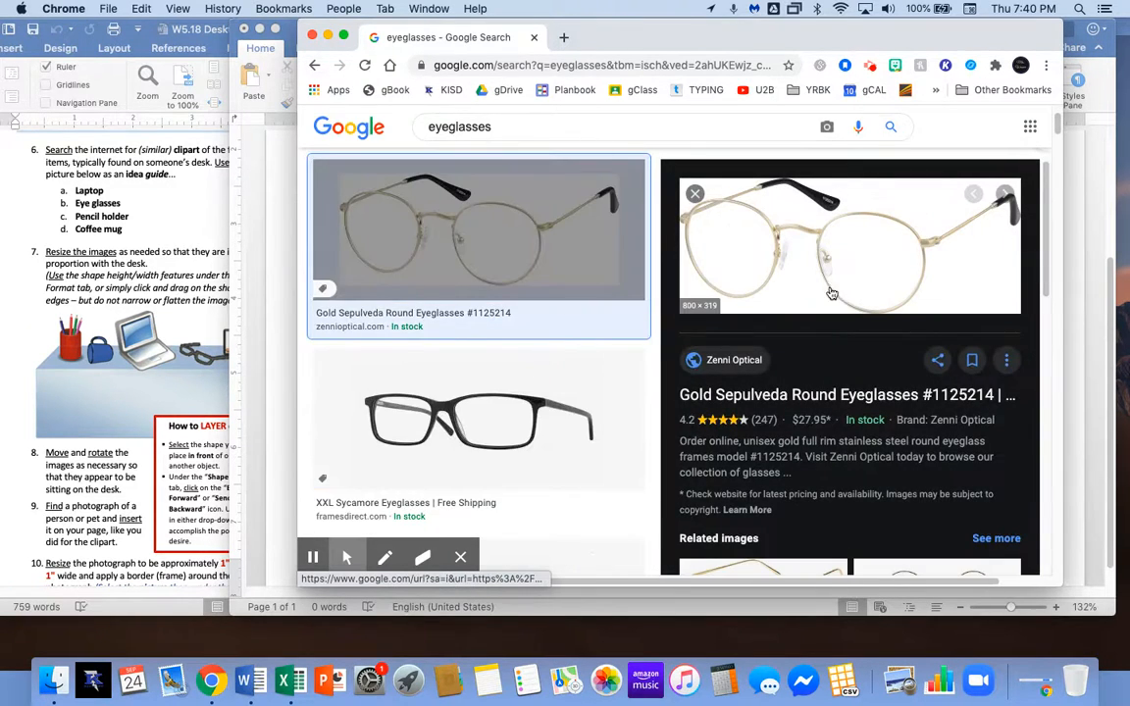
{"action": "scroll", "coordinate": [520, 382], "scroll_direction": "down", "scroll_amount": 5}
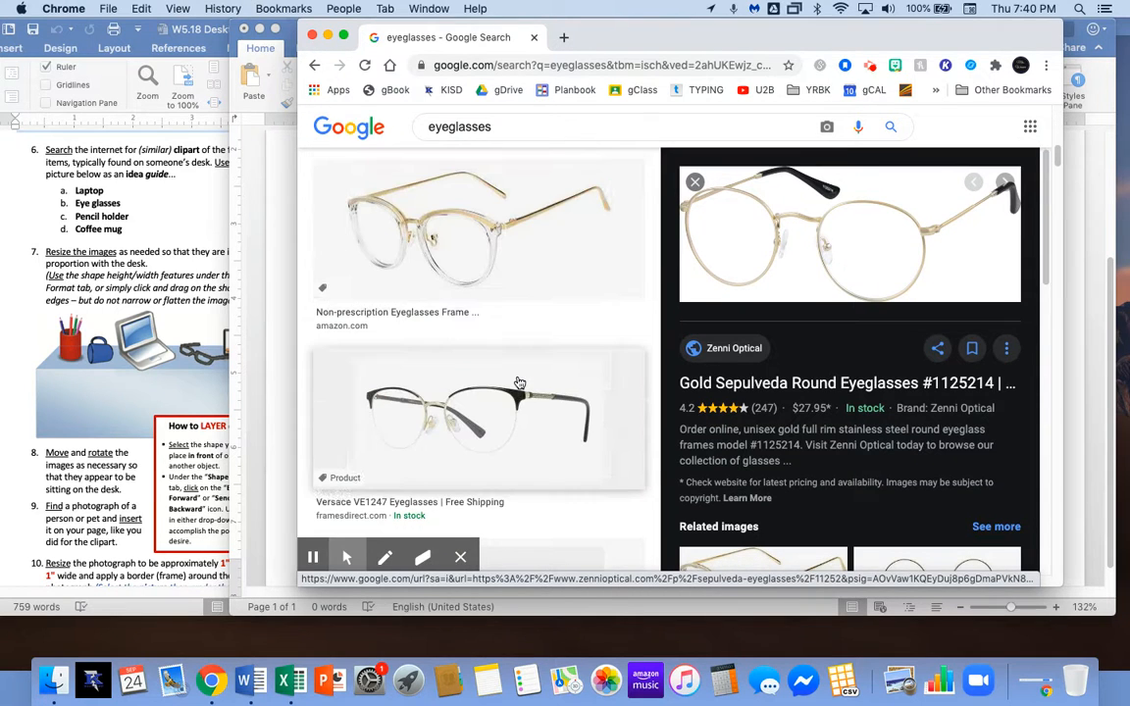
{"action": "scroll", "coordinate": [520, 383], "scroll_direction": "up", "scroll_amount": 5}
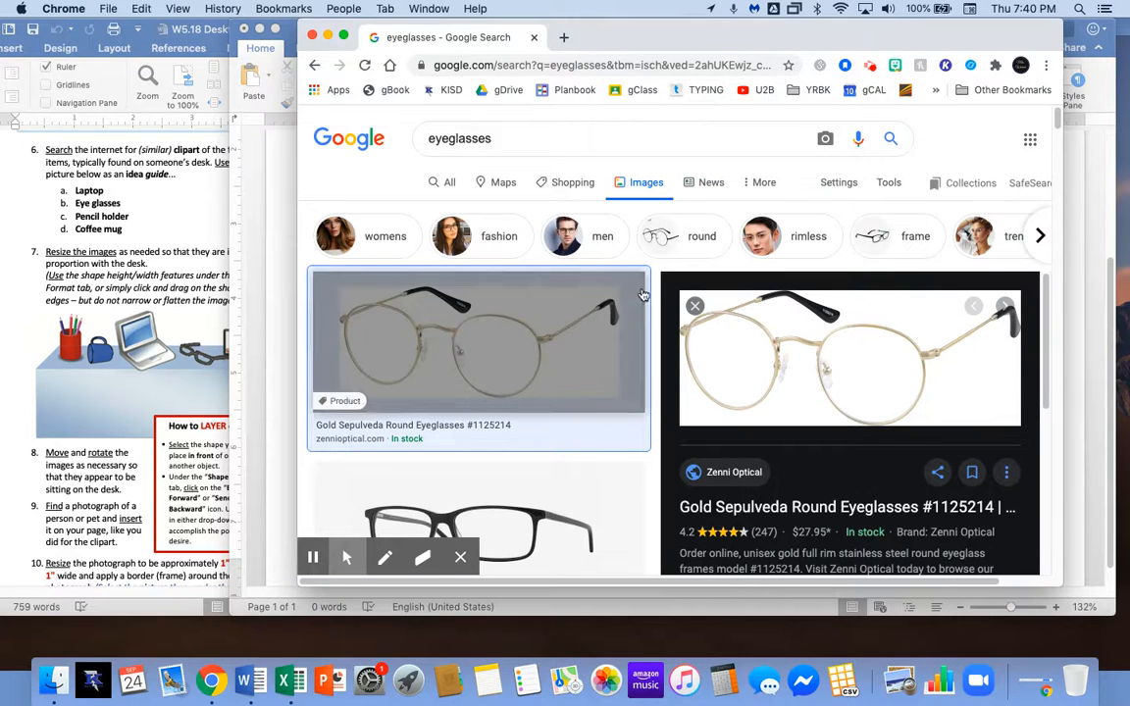
{"action": "scroll", "coordinate": [495, 406], "scroll_direction": "down", "scroll_amount": 5}
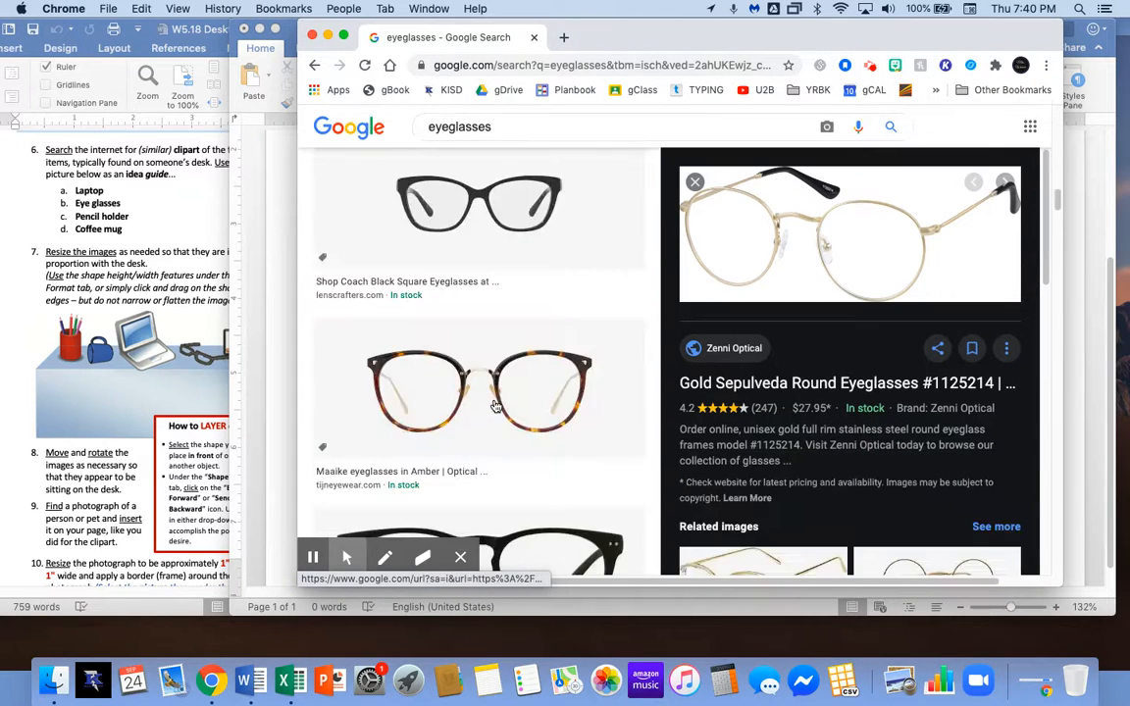
{"action": "scroll", "coordinate": [495, 406], "scroll_direction": "down", "scroll_amount": 4}
{"action": "scroll", "coordinate": [500, 392], "scroll_direction": "up", "scroll_amount": 3}
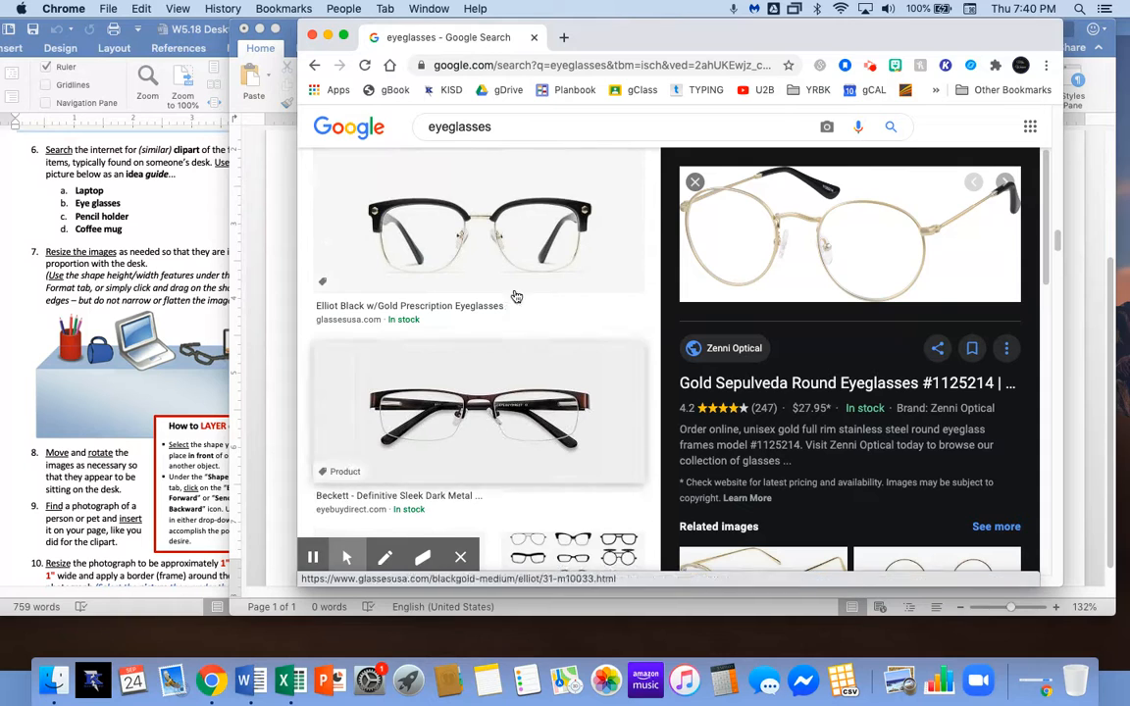
{"action": "left_click", "coordinate": [520, 250]}
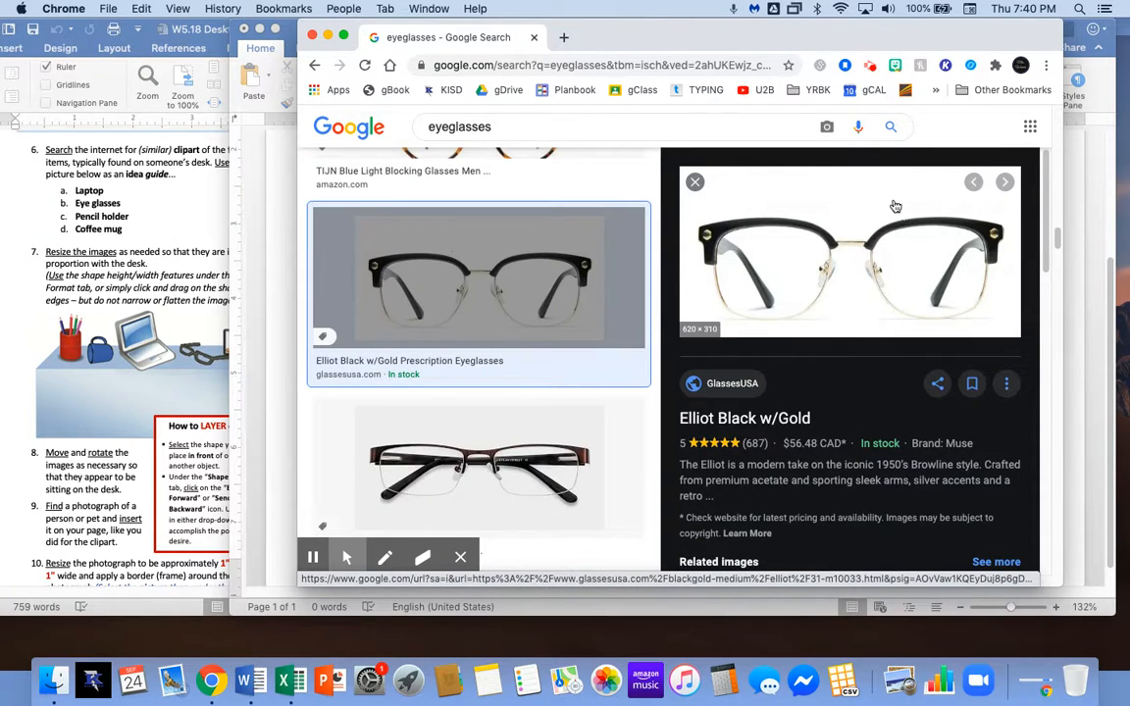
{"action": "scroll", "coordinate": [848, 213], "scroll_direction": "up", "scroll_amount": 8}
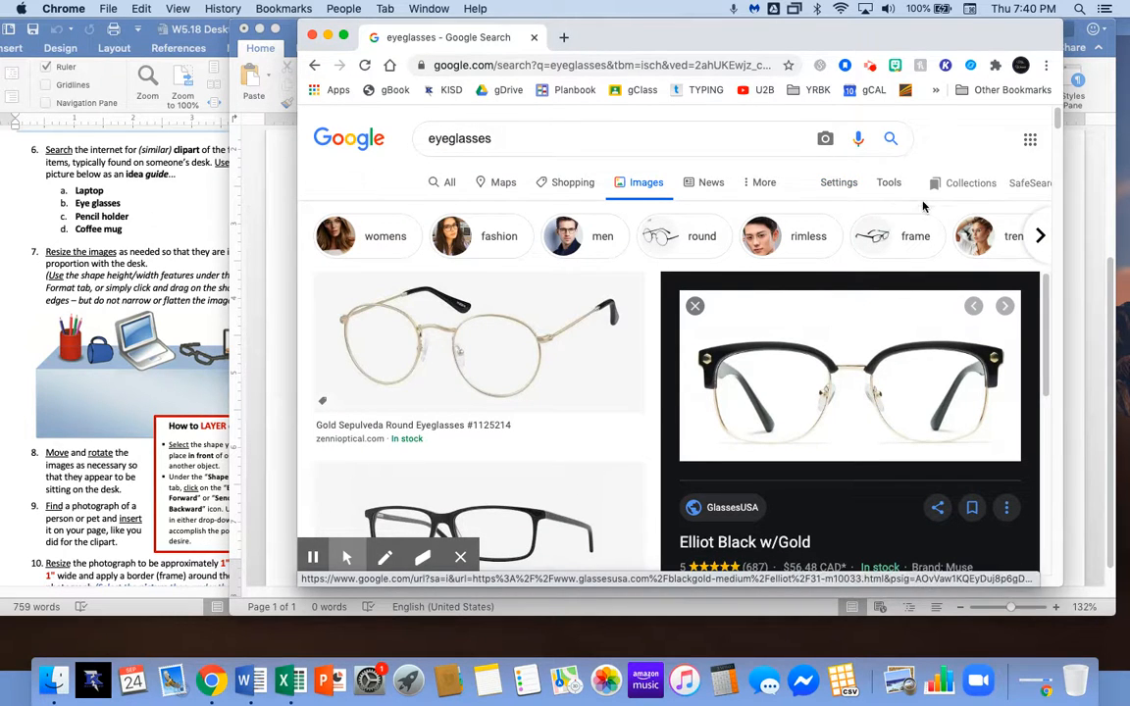
Use Advanced Image Search to restrict the eyeglasses results to PNG files.
{"action": "left_click", "coordinate": [835, 186]}
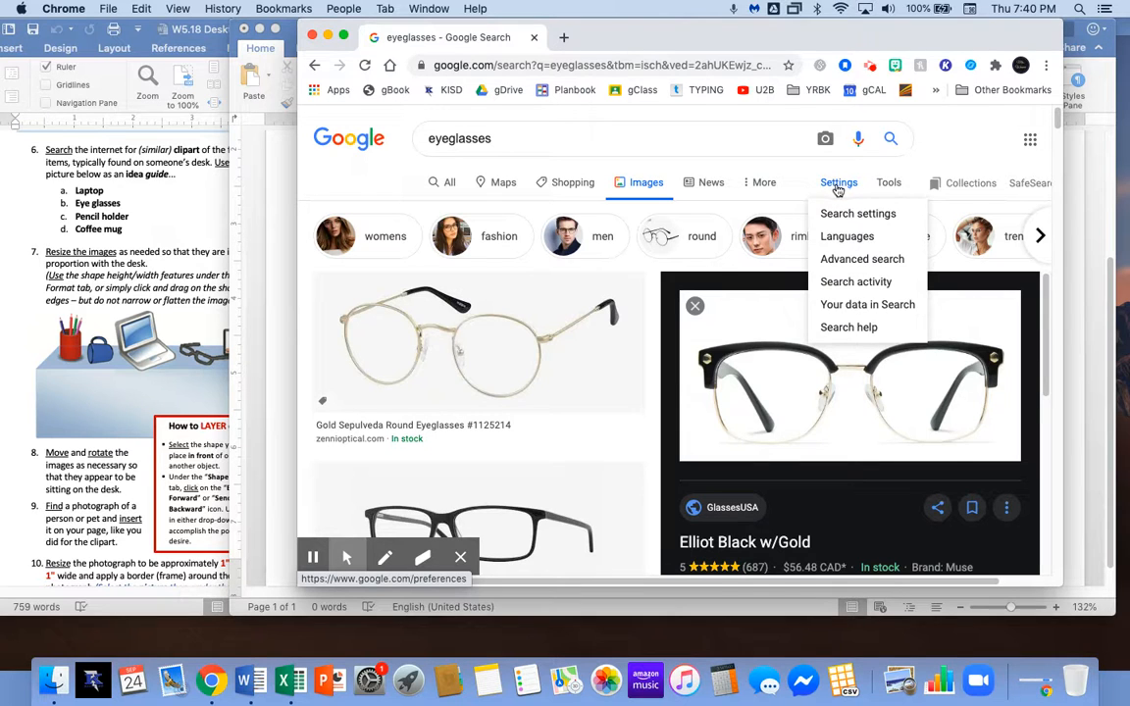
{"action": "left_click", "coordinate": [859, 260]}
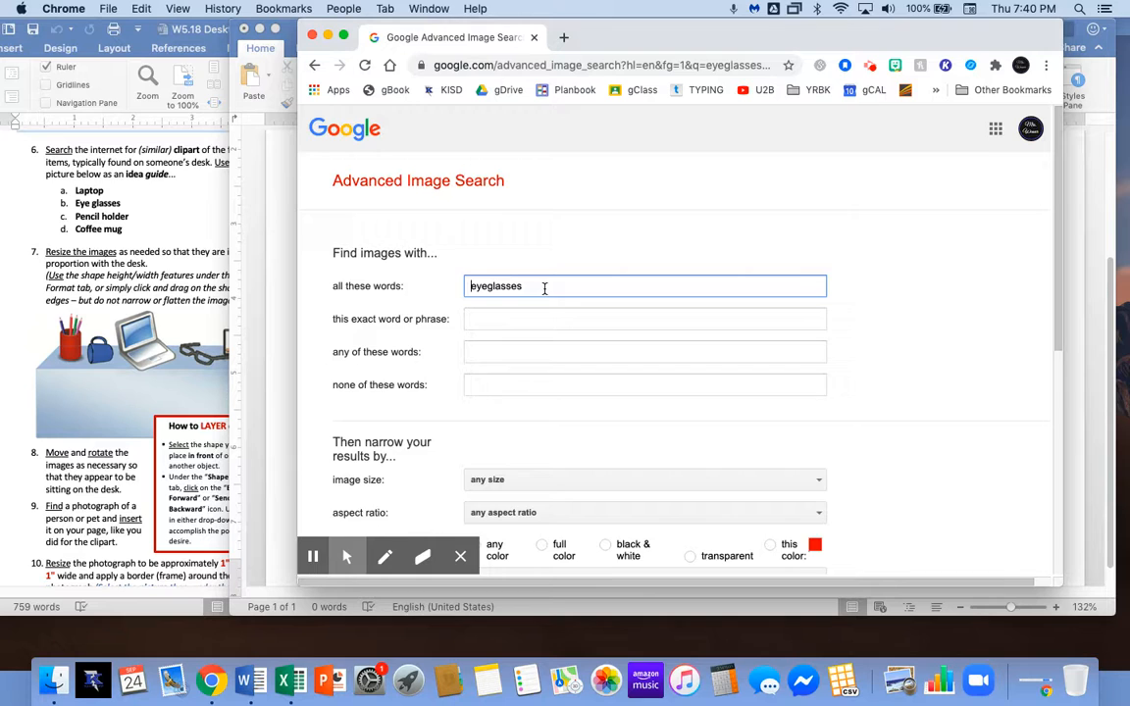
{"action": "scroll", "coordinate": [544, 287], "scroll_direction": "down", "scroll_amount": 5}
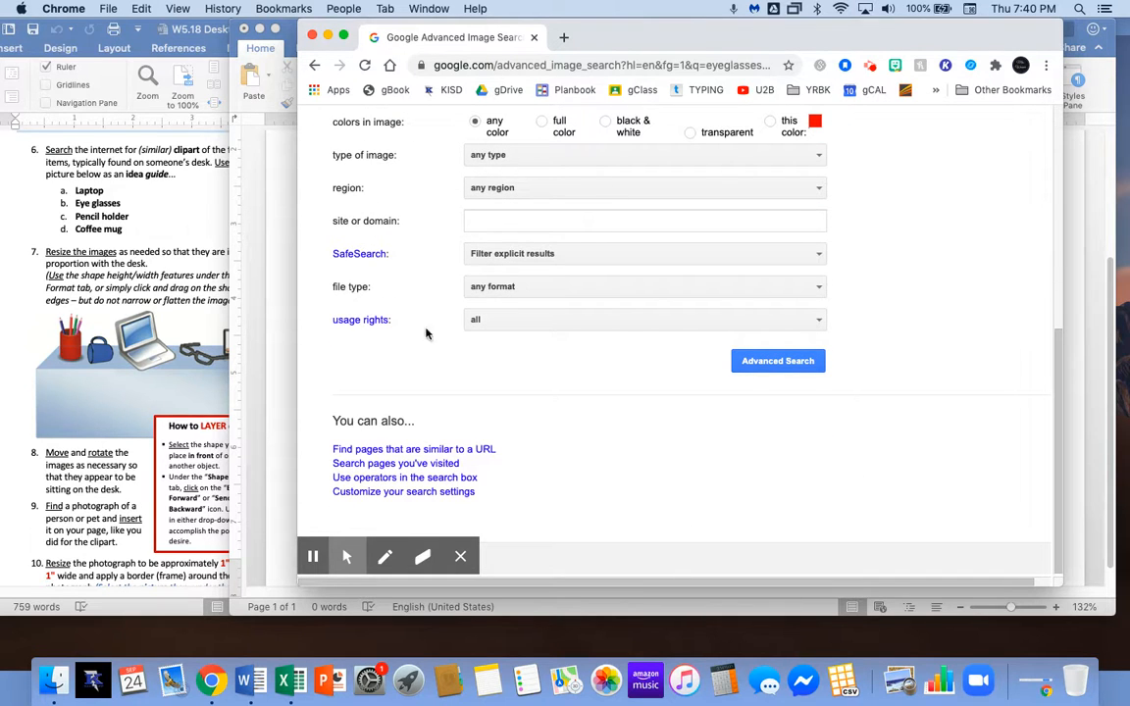
{"action": "left_click", "coordinate": [485, 287]}
{"action": "left_click", "coordinate": [508, 379]}
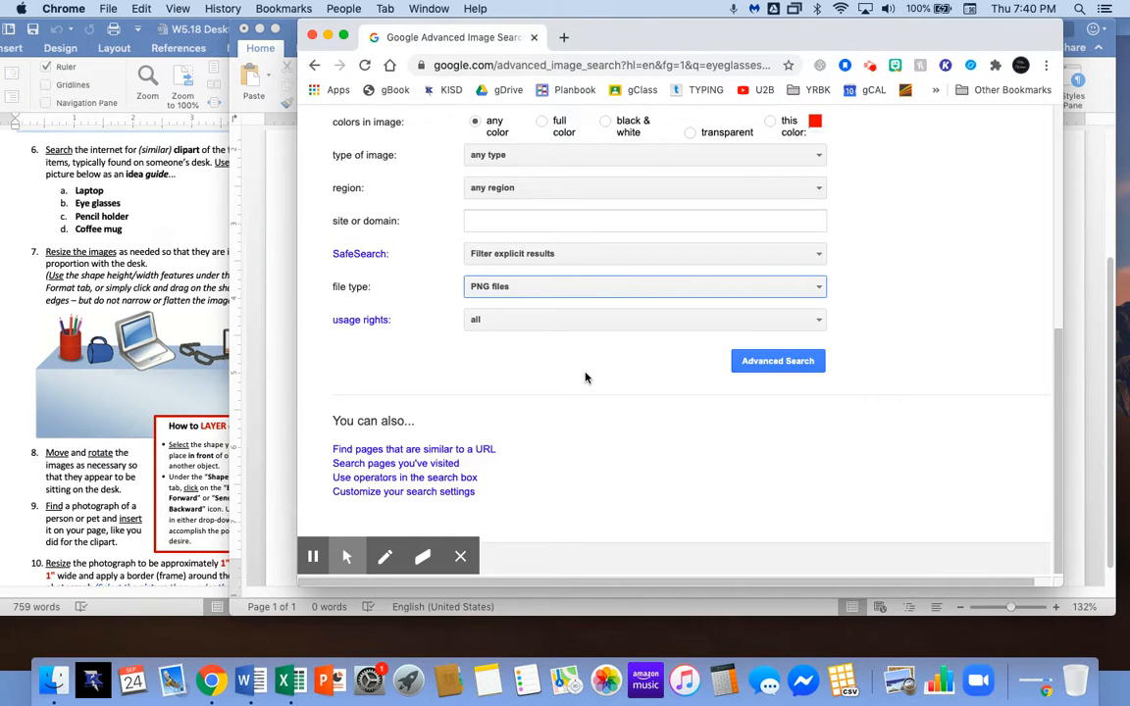
{"action": "left_click", "coordinate": [758, 368]}
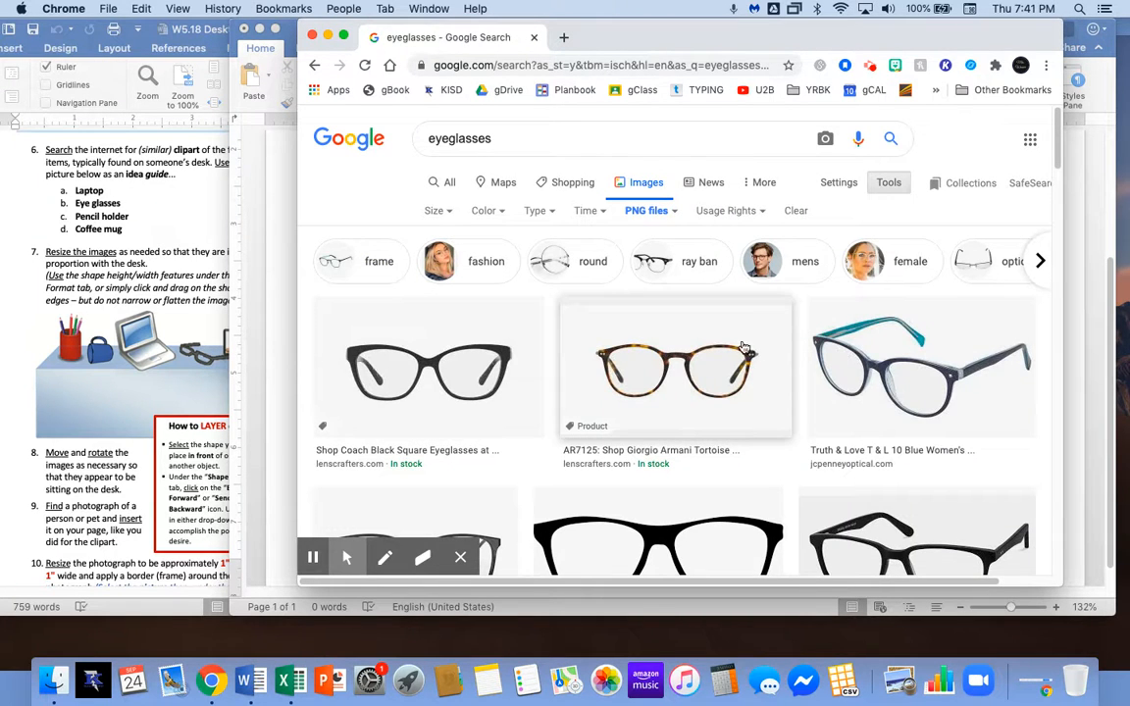
Bring the black Coach eyeglasses picture from Chrome into Word and position it over the desk.
{"action": "left_click", "coordinate": [480, 371]}
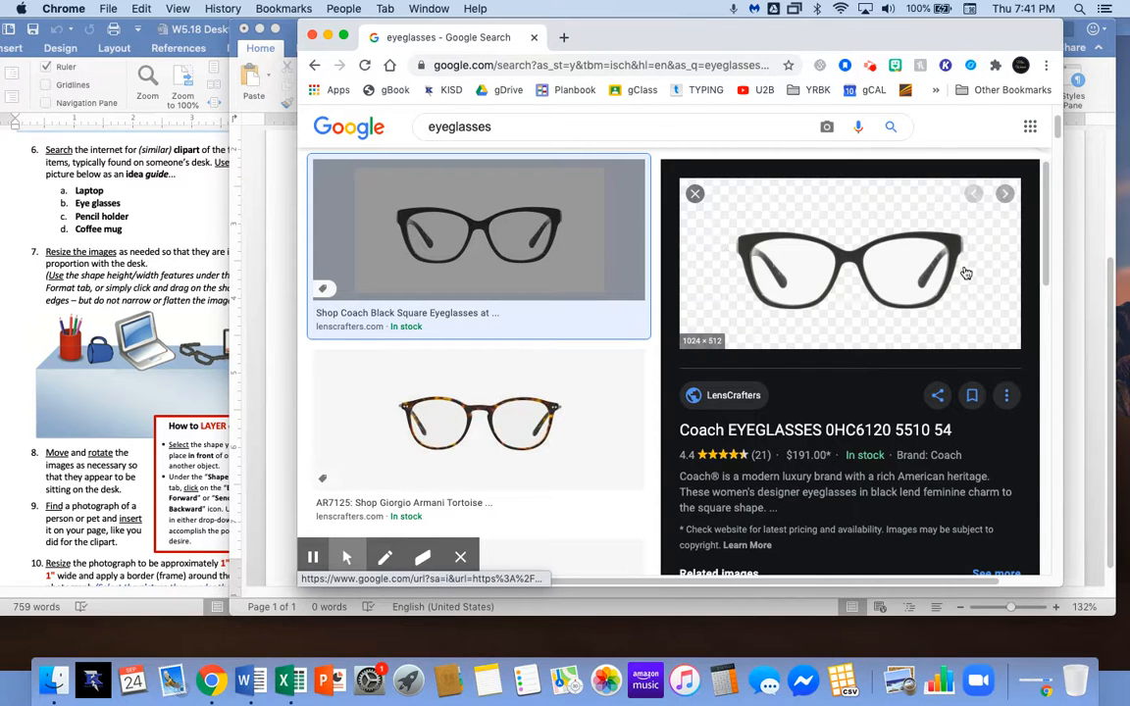
{"action": "left_click_drag", "start_coordinate": [882, 54], "coordinate": [417, 54]}
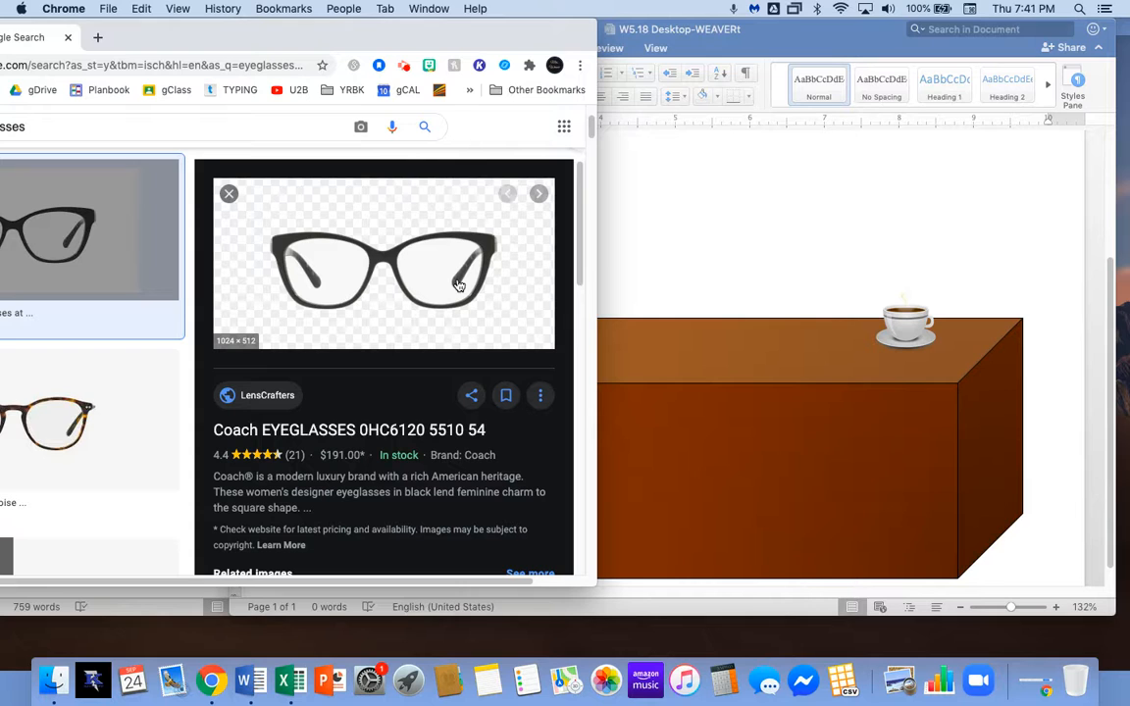
{"action": "left_click_drag", "start_coordinate": [355, 253], "coordinate": [721, 335]}
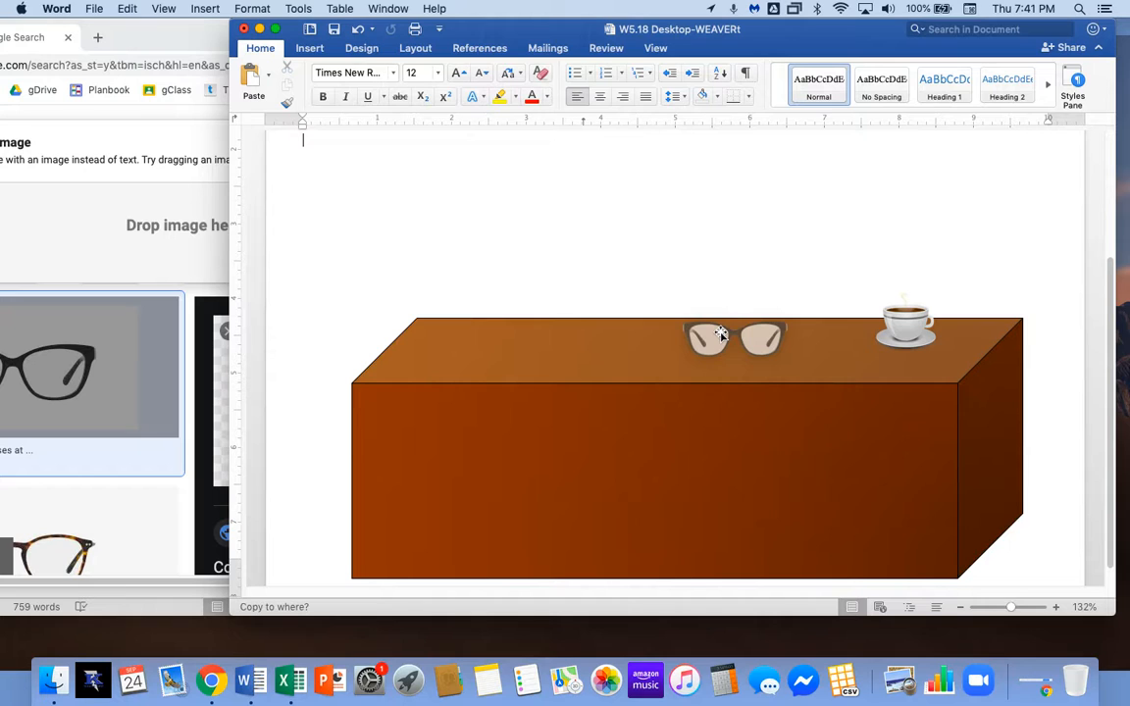
{"action": "left_click_drag", "start_coordinate": [721, 334], "coordinate": [640, 377]}
{"action": "left_click_drag", "start_coordinate": [642, 376], "coordinate": [486, 328]}
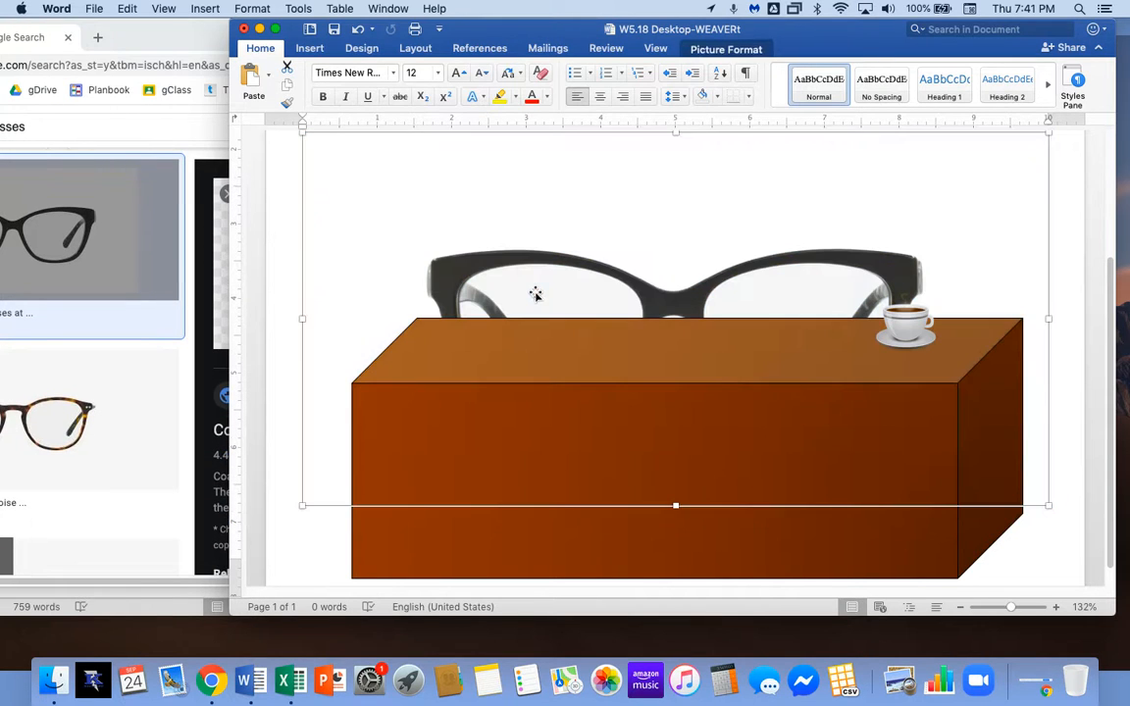
Set the Coach glasses to In Front of Text, nudge them left, then delete them.
{"action": "right_click", "coordinate": [535, 294]}
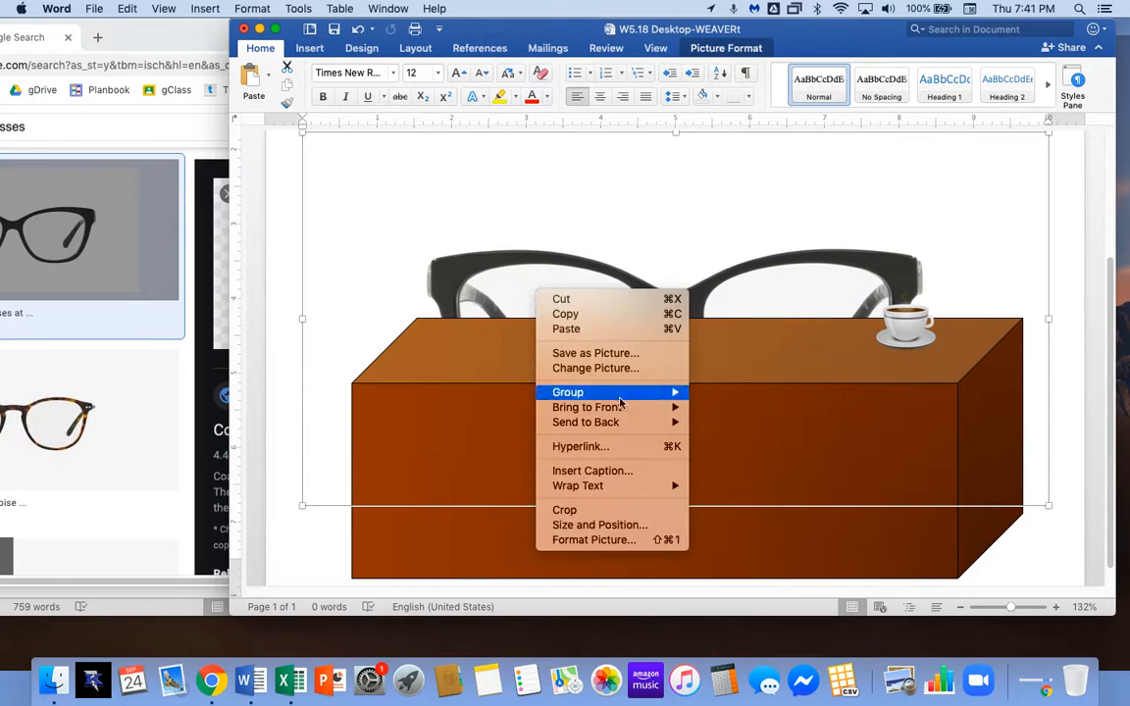
{"action": "mouse_move", "coordinate": [667, 486]}
{"action": "left_click", "coordinate": [745, 534]}
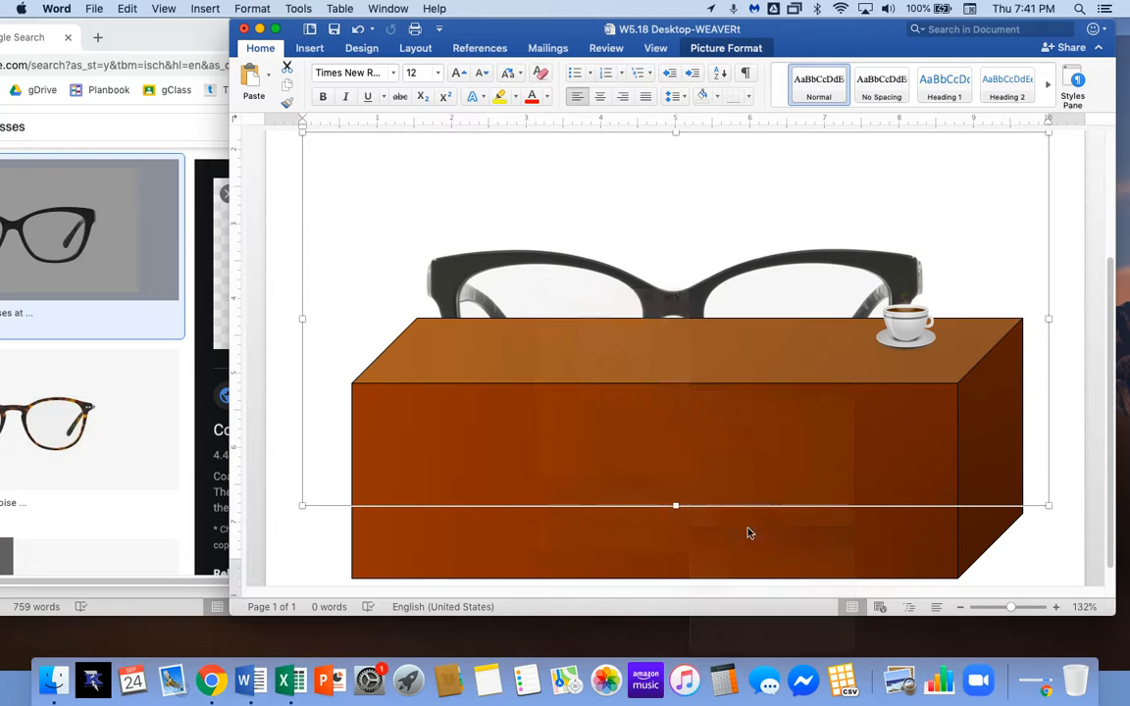
{"action": "left_click_drag", "start_coordinate": [526, 310], "coordinate": [447, 322]}
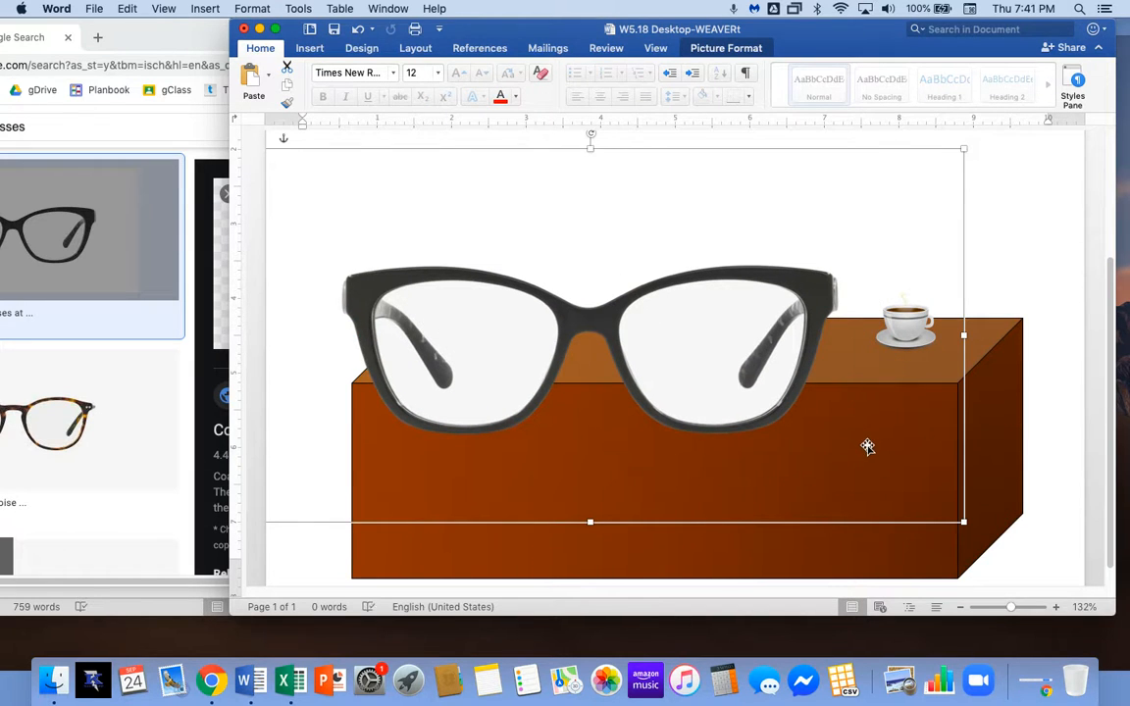
{"action": "key", "text": "Delete"}
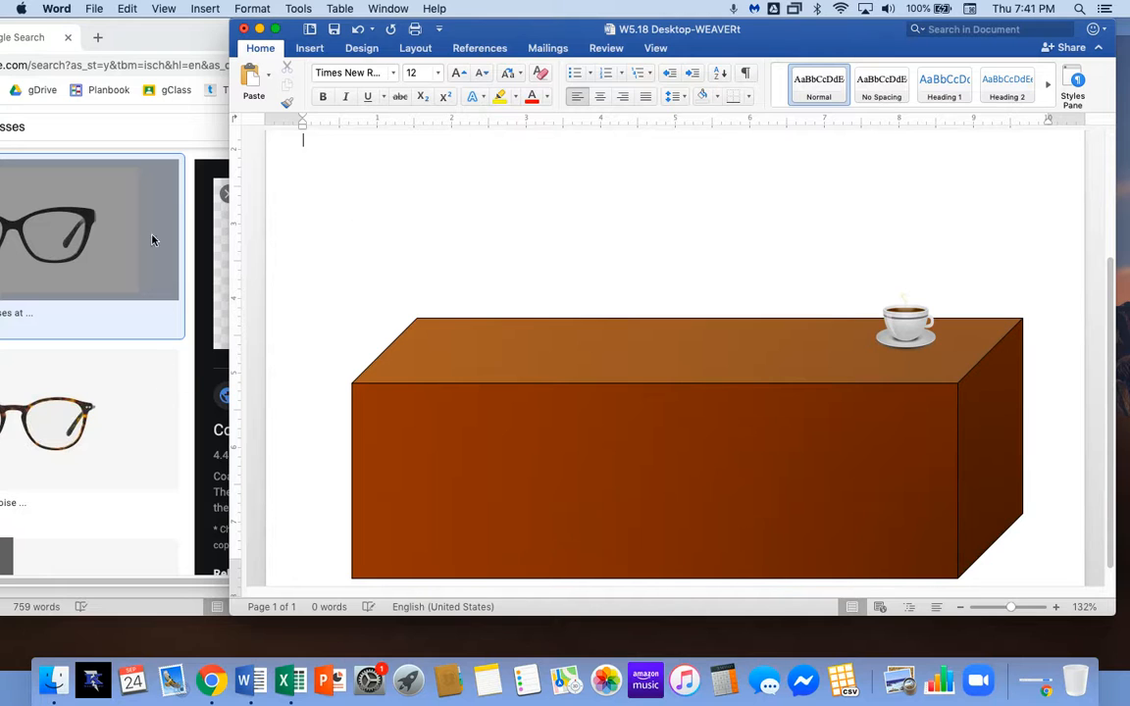
Preview the blue Truth & Love eyeglasses in Google Images and drop the picture into Word.
{"action": "left_click_drag", "start_coordinate": [276, 37], "coordinate": [561, 37]}
{"action": "scroll", "coordinate": [398, 442], "scroll_direction": "down", "scroll_amount": 5}
{"action": "left_click", "coordinate": [343, 249]}
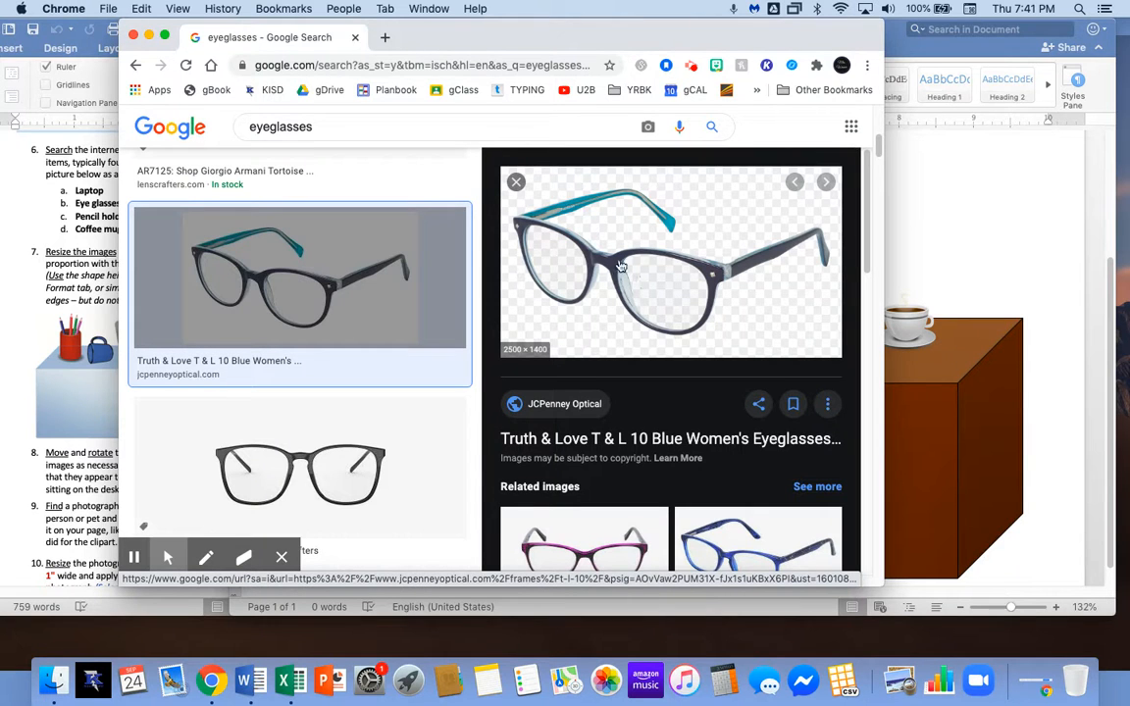
{"action": "left_click_drag", "start_coordinate": [620, 274], "coordinate": [708, 433]}
{"action": "left_click", "coordinate": [708, 297]}
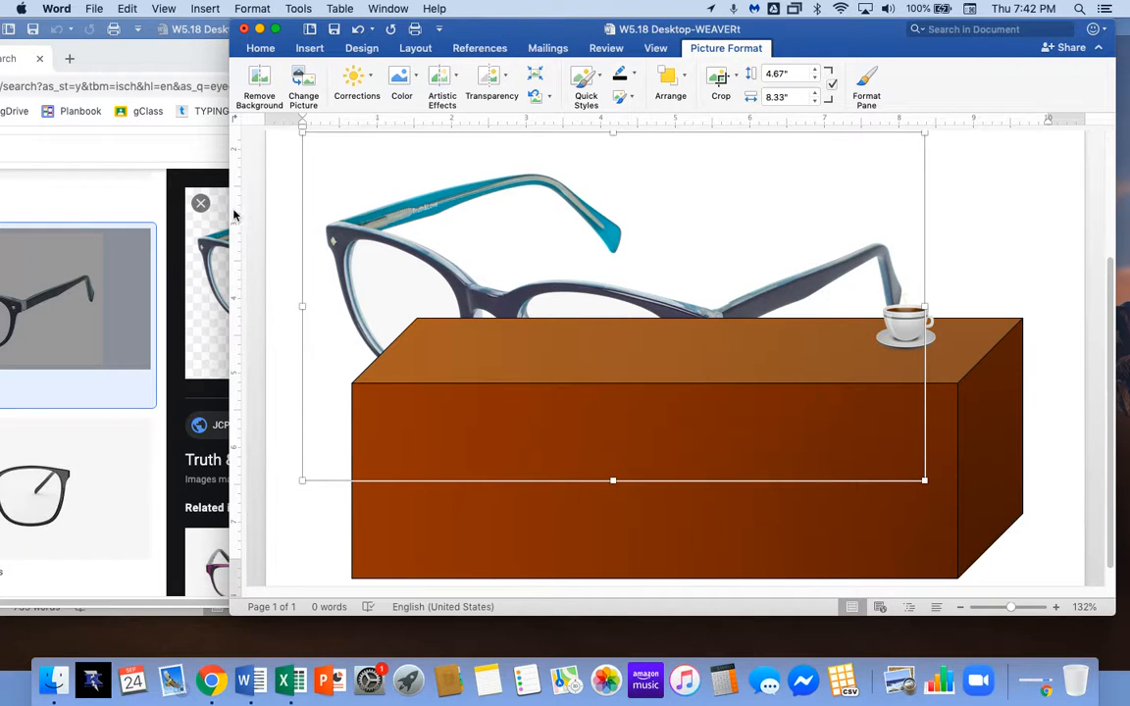
Give the blue glasses In Front of Text wrapping and a 1-inch height.
{"action": "left_click_drag", "start_coordinate": [186, 220], "coordinate": [186, 219]}
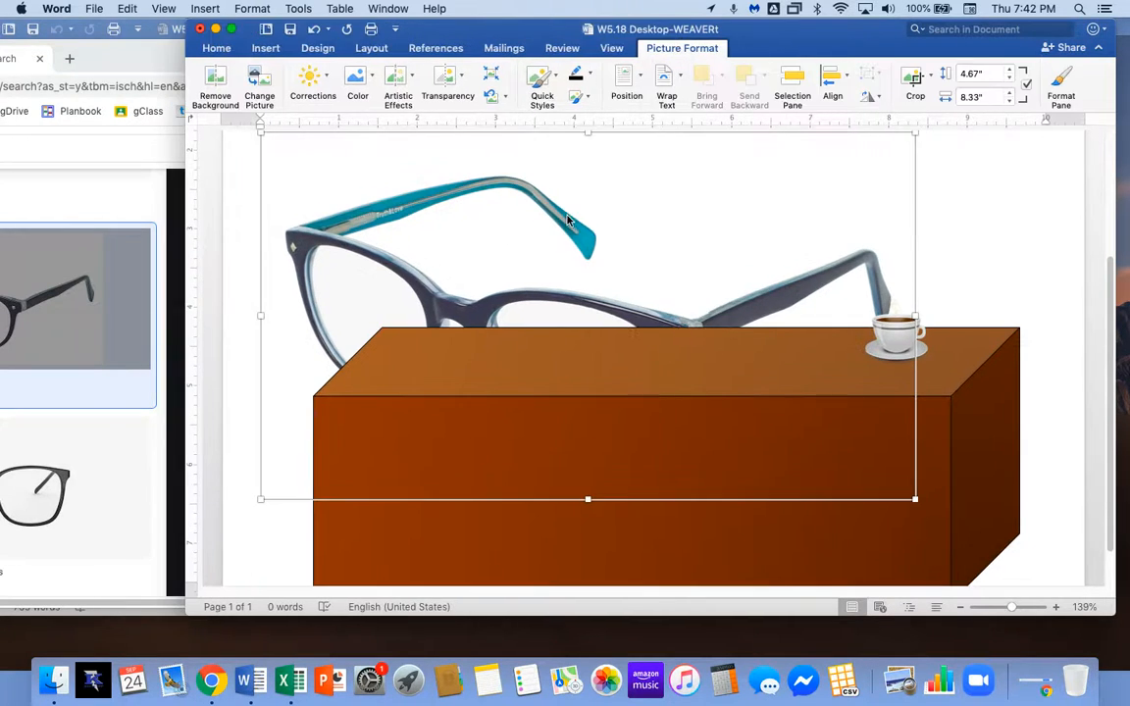
{"action": "right_click", "coordinate": [569, 215]}
{"action": "mouse_move", "coordinate": [628, 410]}
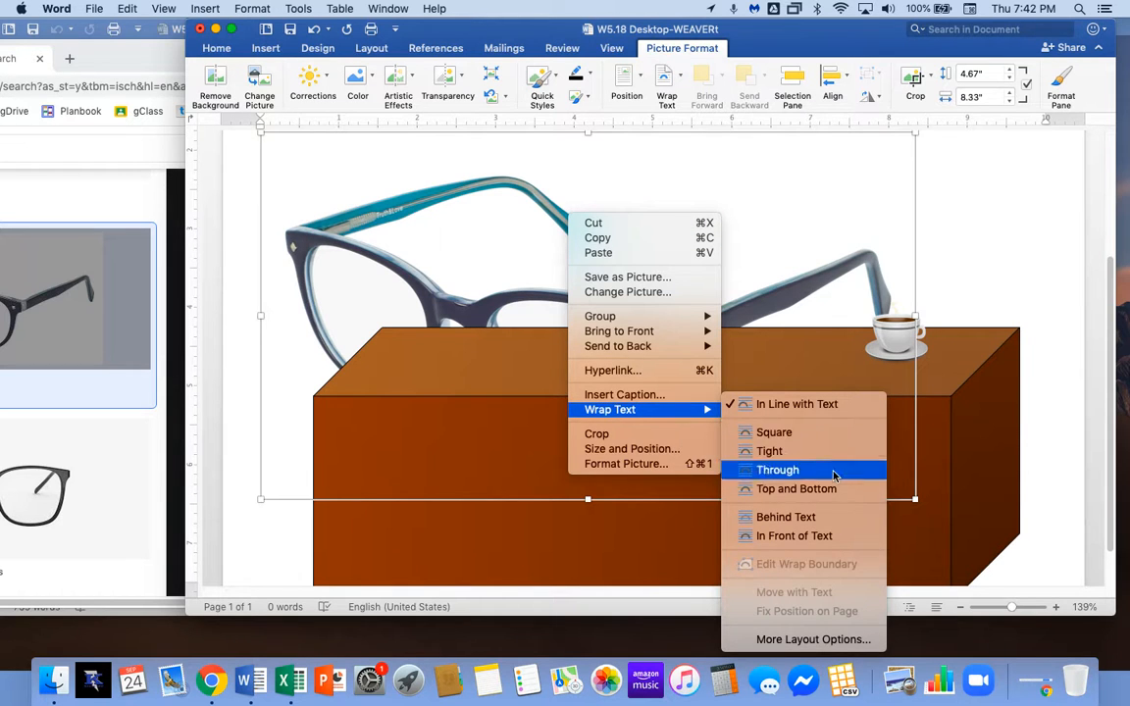
{"action": "left_click", "coordinate": [836, 536]}
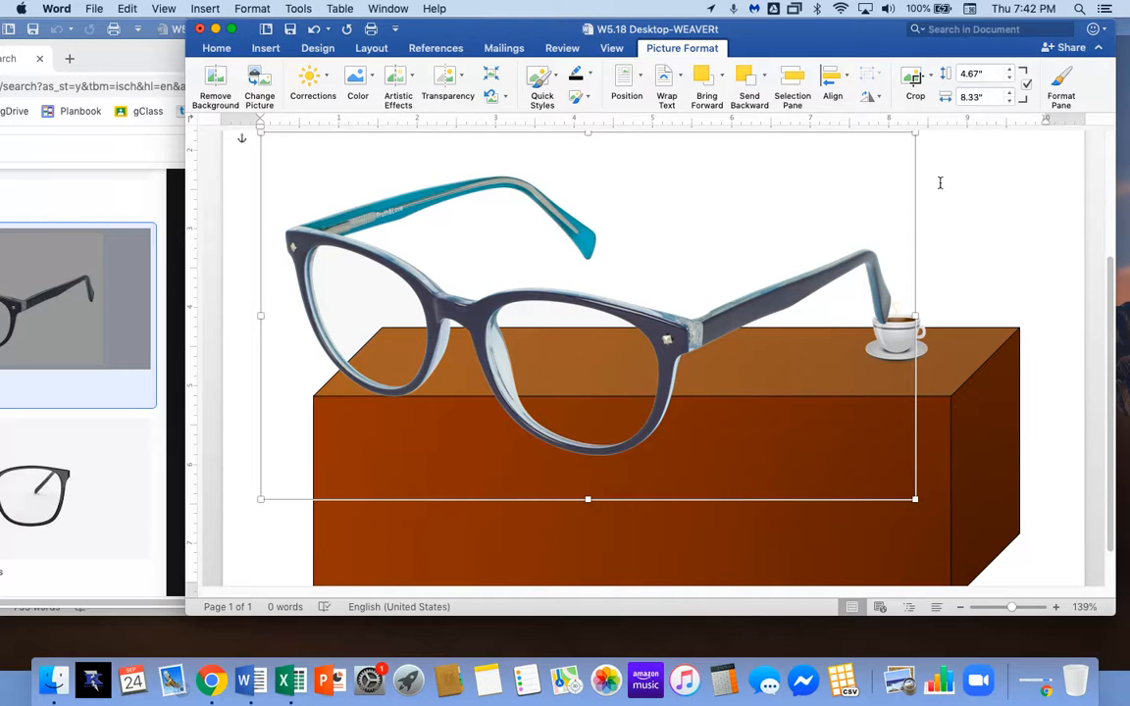
{"action": "left_click_drag", "start_coordinate": [986, 73], "coordinate": [947, 74]}
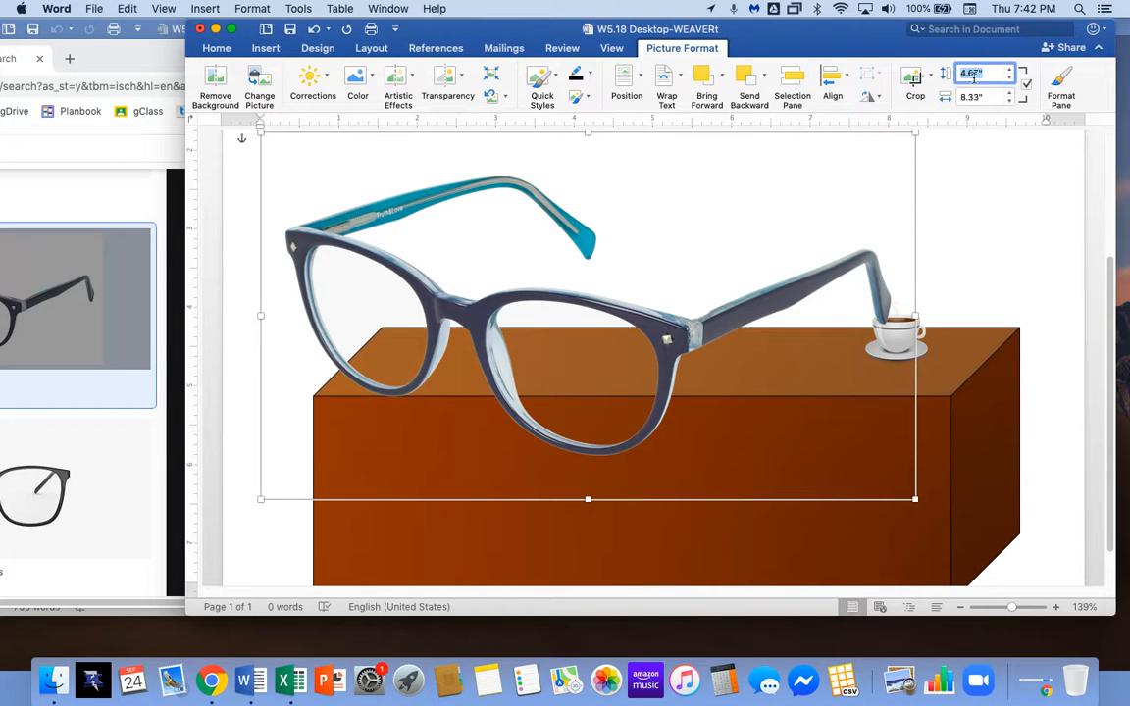
{"action": "key", "text": "Tab"}
Place the glasses on the desk beside the cup at 1.34 by 0.75 inches.
{"action": "left_click_drag", "start_coordinate": [287, 168], "coordinate": [741, 351]}
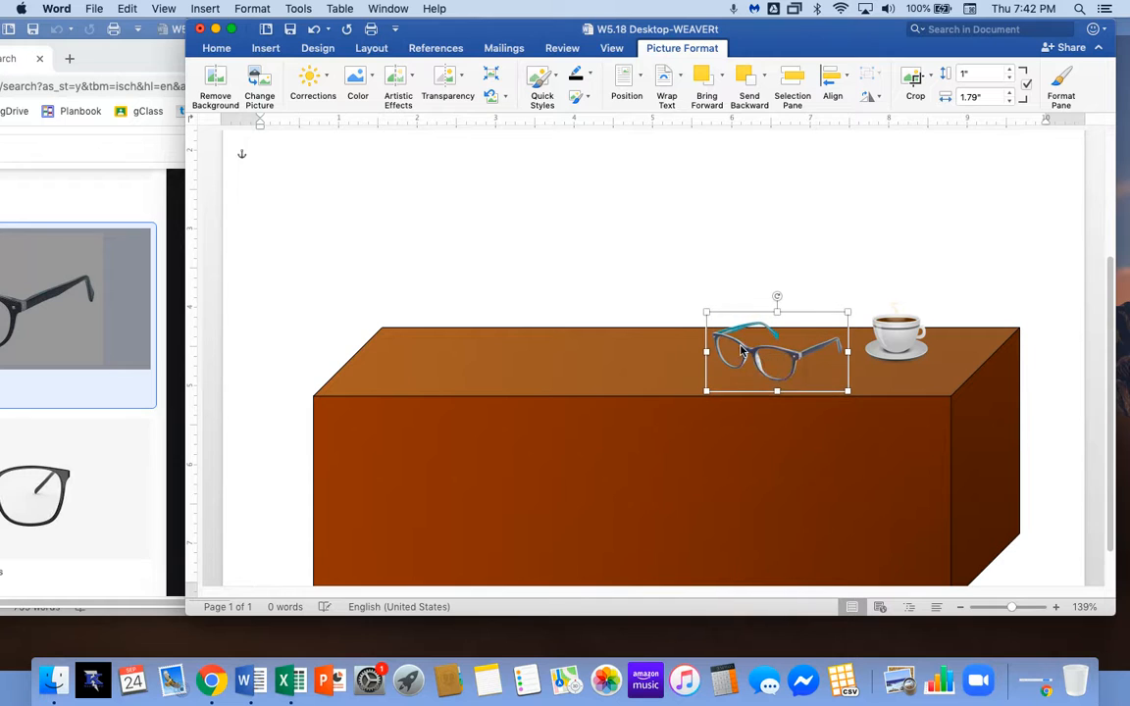
{"action": "left_click_drag", "start_coordinate": [704, 312], "coordinate": [804, 363]}
{"action": "left_click", "coordinate": [436, 304]}
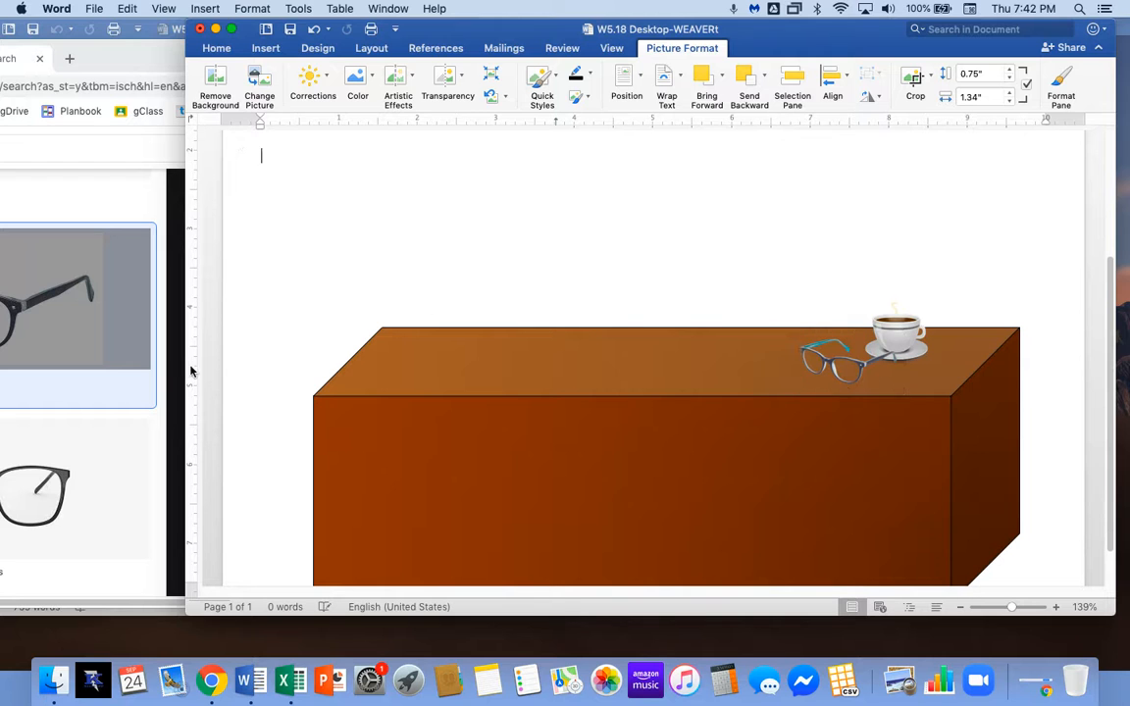
{"action": "left_click", "coordinate": [174, 333]}
{"action": "left_click_drag", "start_coordinate": [194, 66], "coordinate": [477, 44]}
Search Google Images for 'pen holder' and drag the Hex Concrete Pen Holder picture into Word.
{"action": "scroll", "coordinate": [327, 284], "scroll_direction": "up", "scroll_amount": 5}
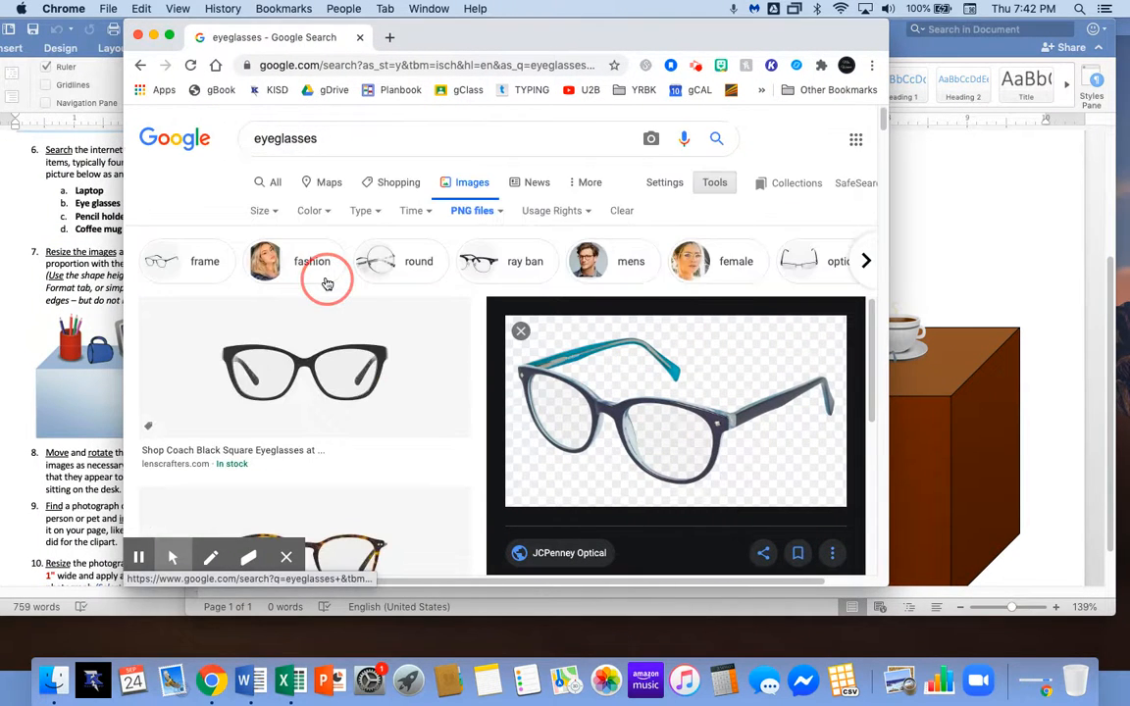
{"action": "double_click", "coordinate": [265, 140]}
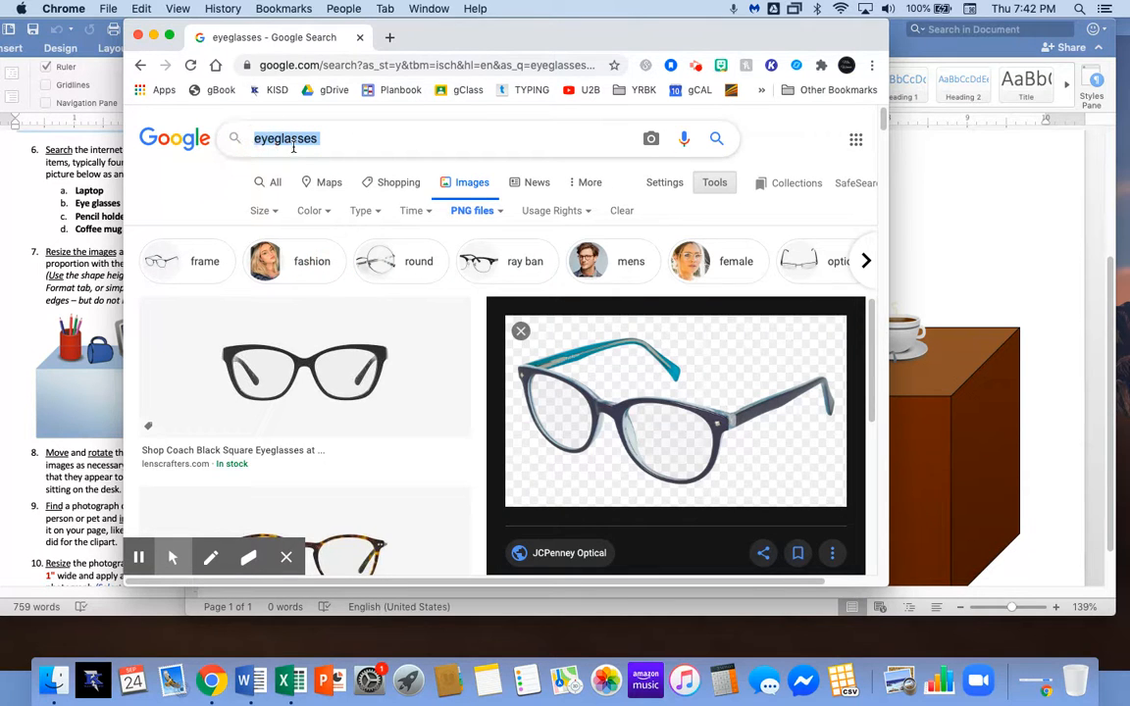
{"action": "type", "text": "pen "}
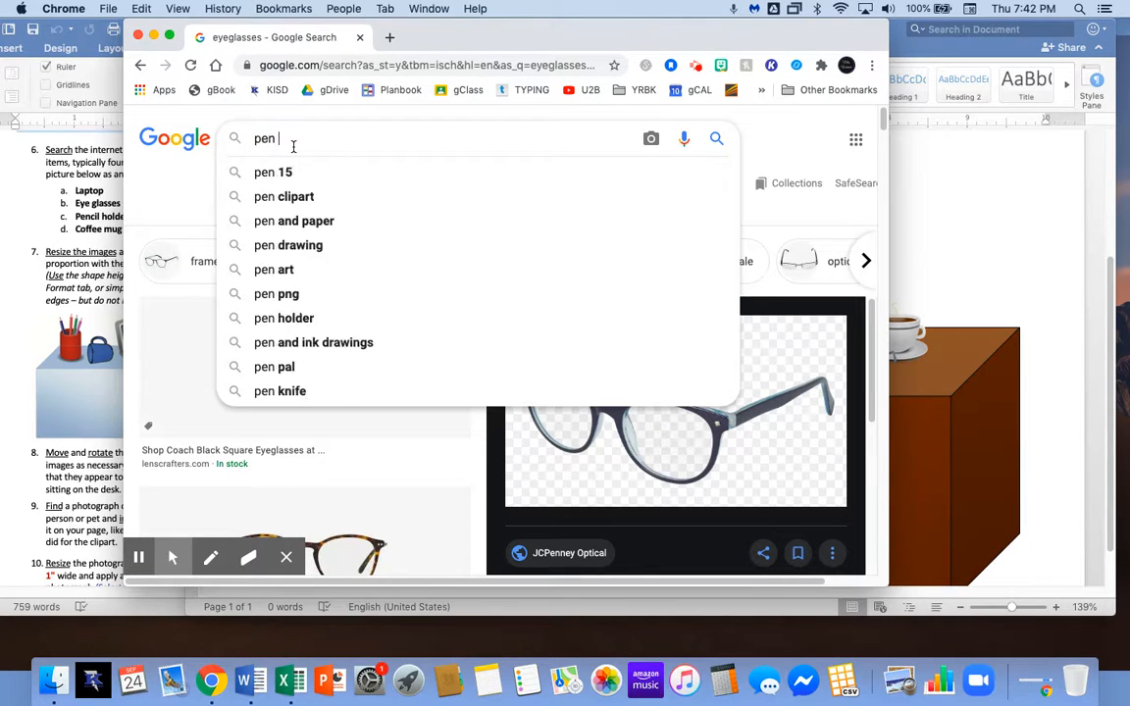
{"action": "type", "text": "holder"}
{"action": "key", "text": "Return"}
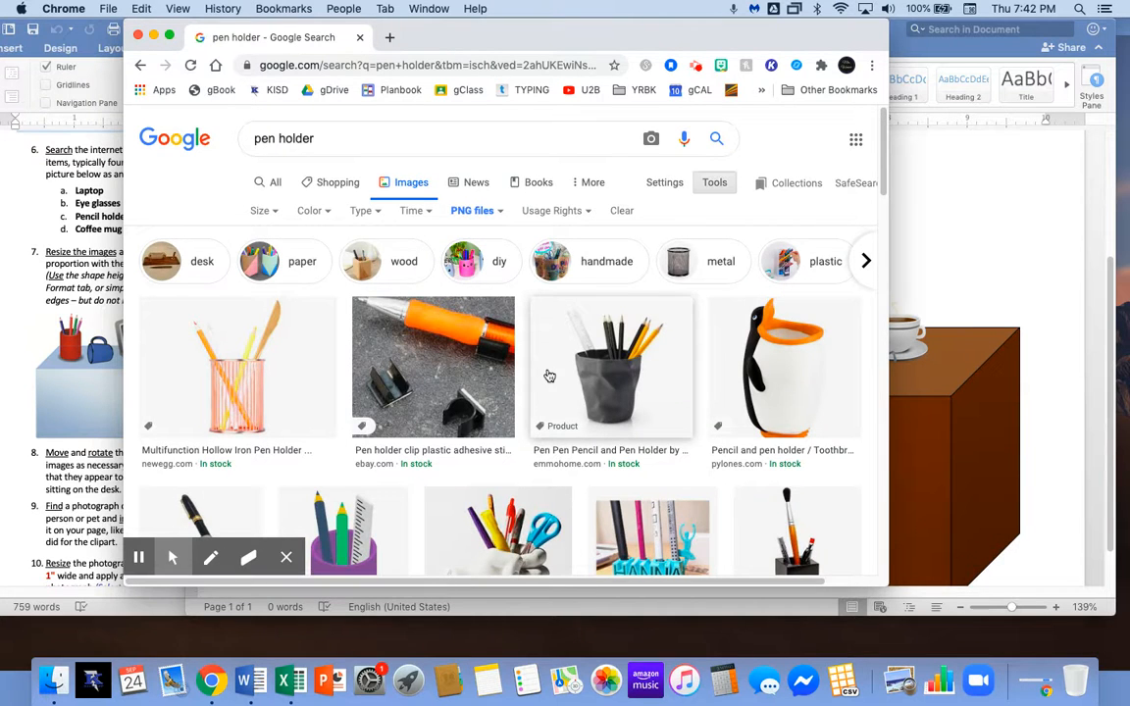
{"action": "scroll", "coordinate": [547, 374], "scroll_direction": "down", "scroll_amount": 3}
{"action": "scroll", "coordinate": [549, 376], "scroll_direction": "down", "scroll_amount": 3}
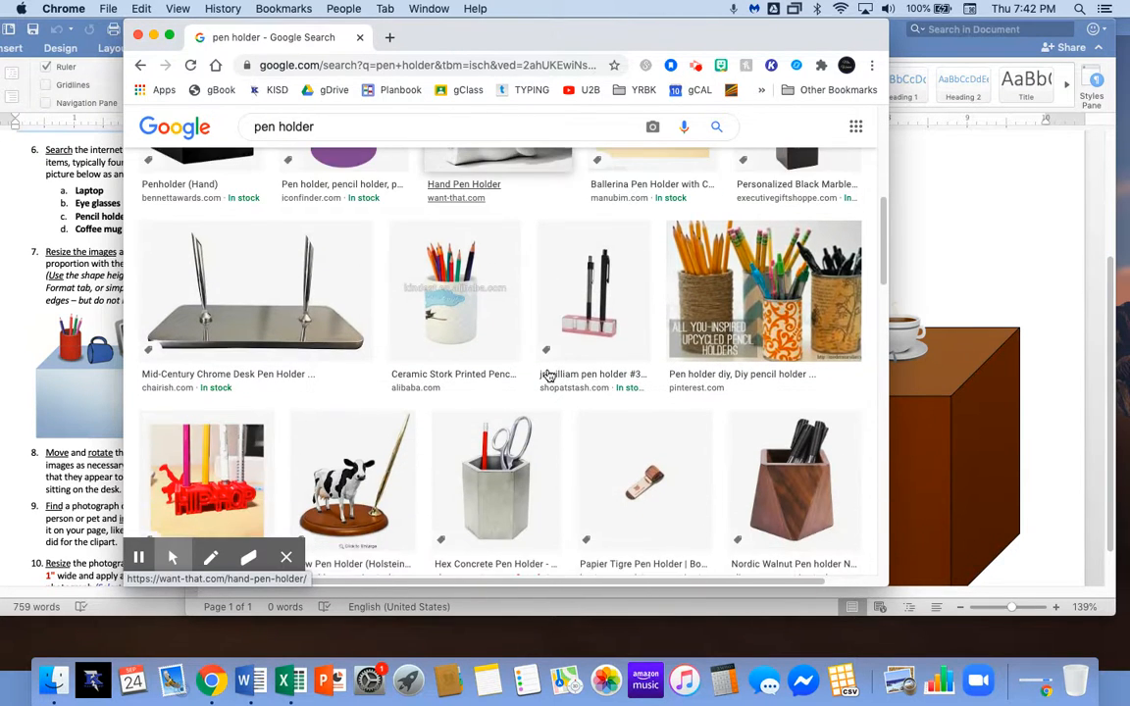
{"action": "left_click", "coordinate": [510, 443]}
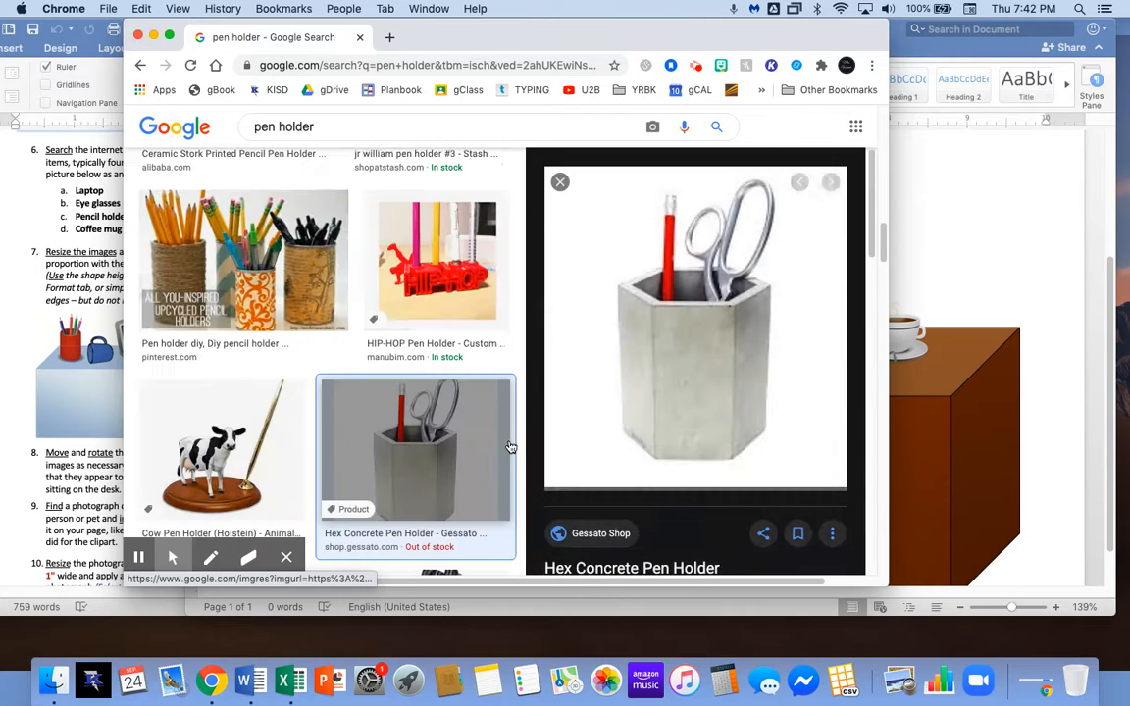
{"action": "left_click_drag", "start_coordinate": [707, 342], "coordinate": [984, 300]}
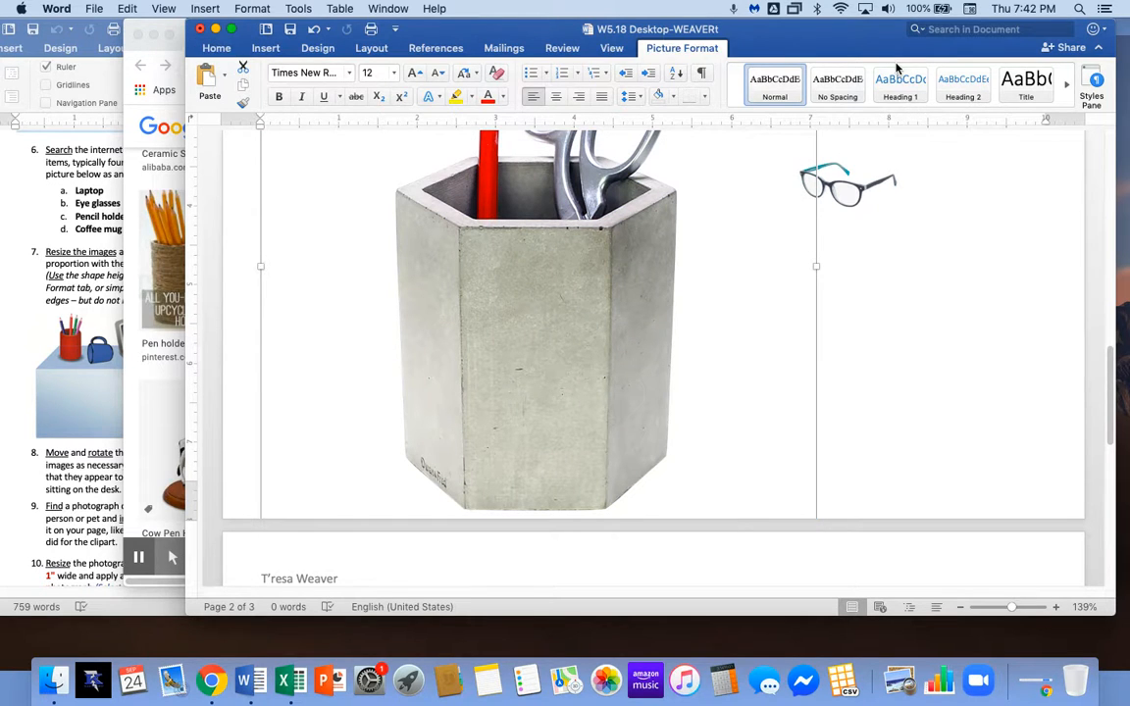
Give the pen holder a 1-inch height and In Front of Text wrapping.
{"action": "left_click", "coordinate": [942, 73]}
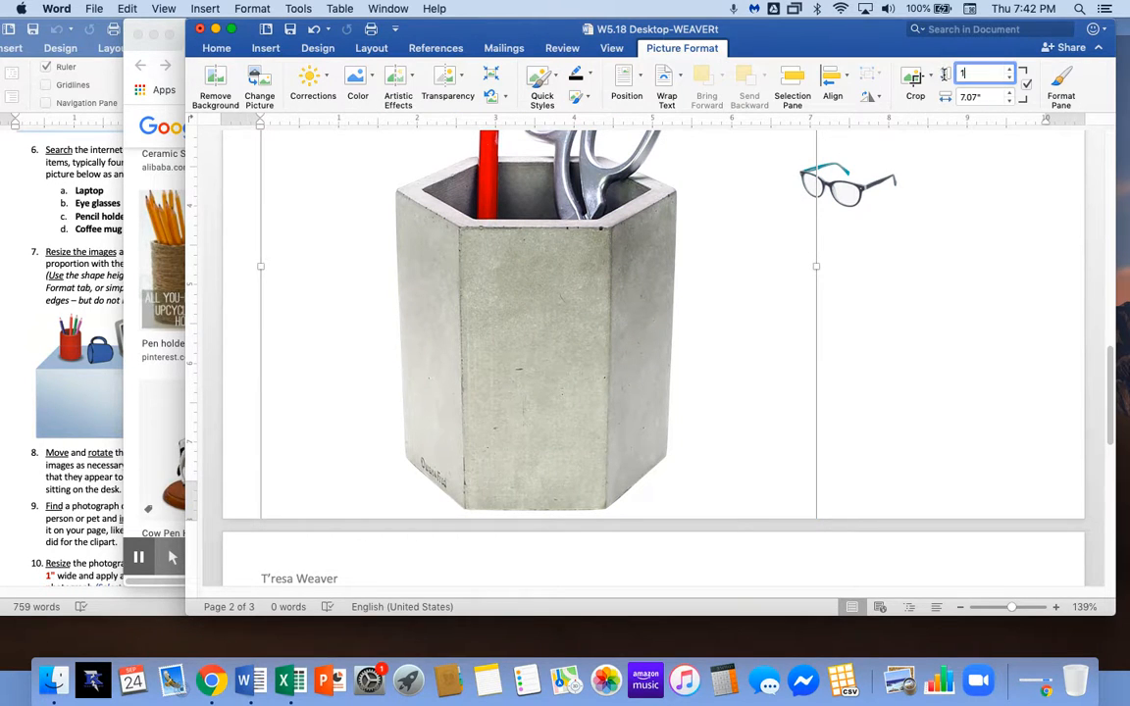
{"action": "type", "text": "1"}
{"action": "key", "text": "Tab"}
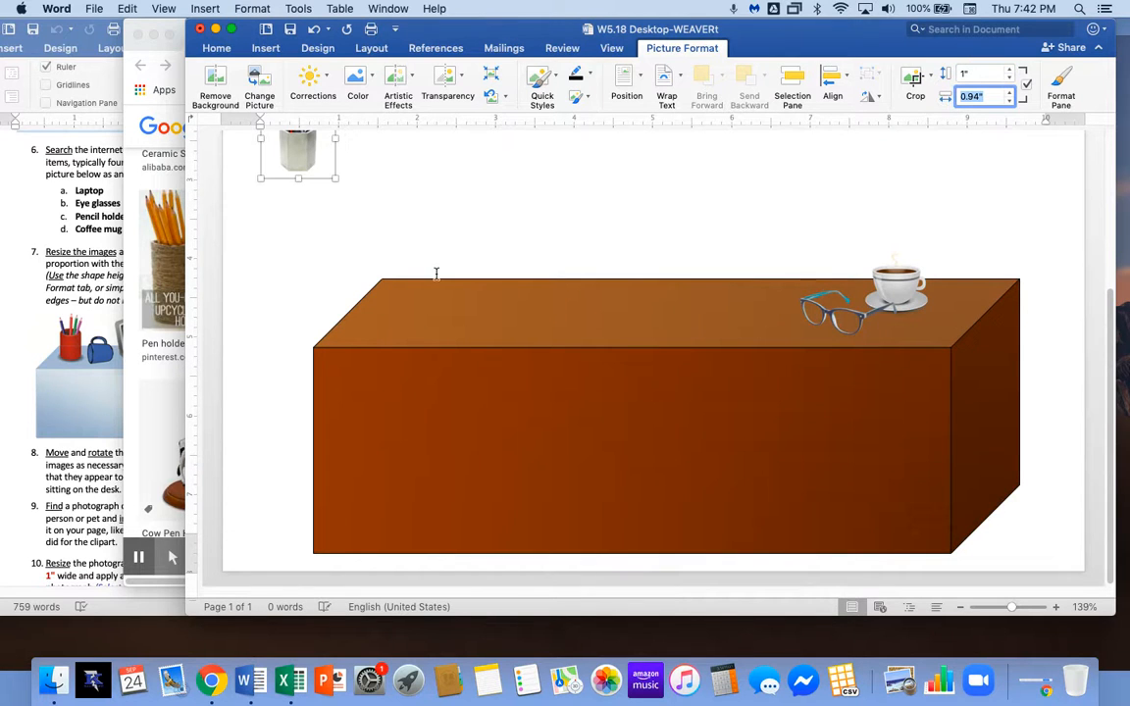
{"action": "scroll", "coordinate": [383, 264], "scroll_direction": "up", "scroll_amount": 2}
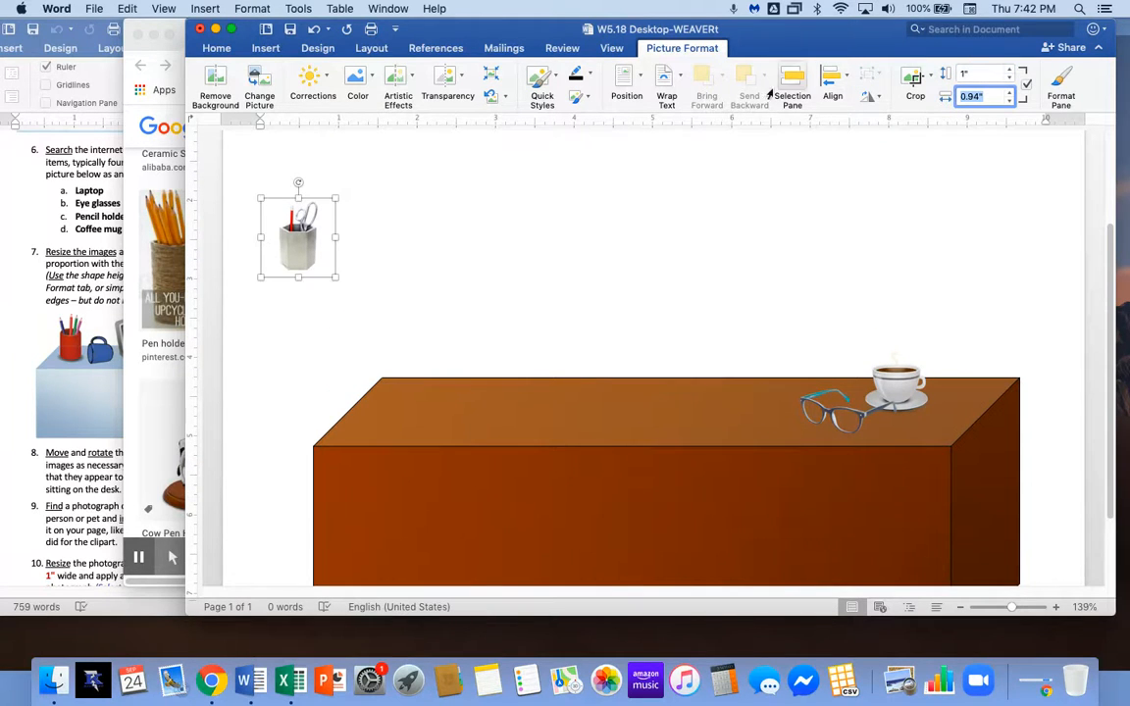
{"action": "left_click", "coordinate": [679, 87]}
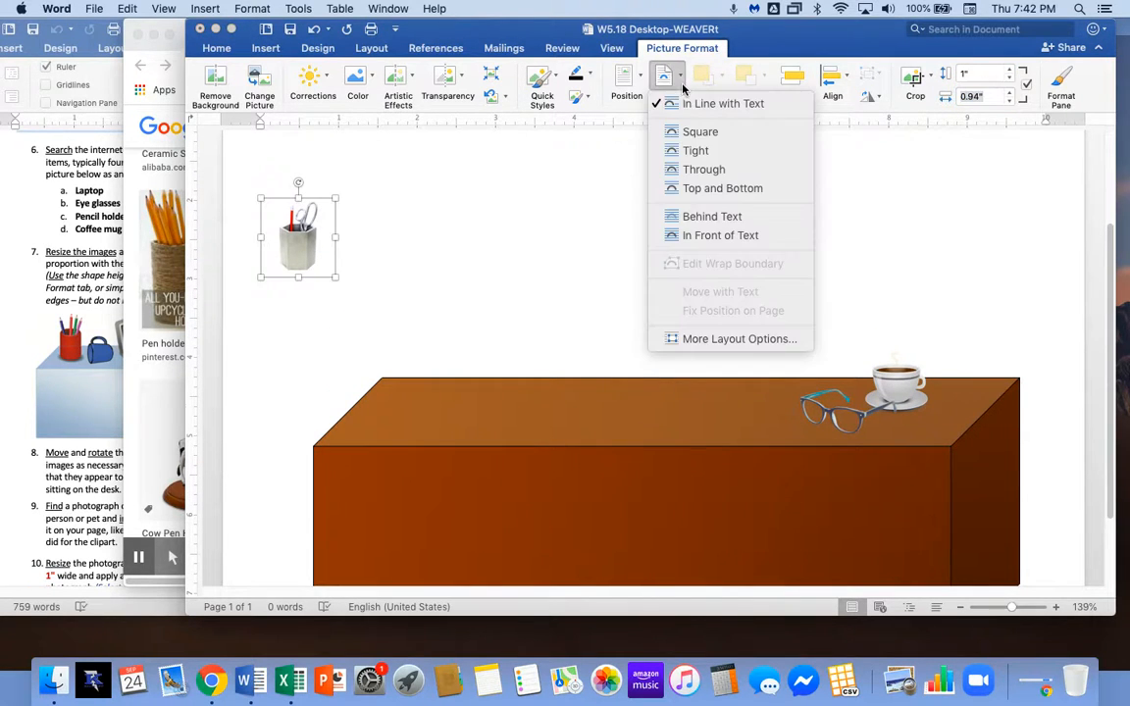
{"action": "left_click", "coordinate": [712, 235]}
Stand the pen holder, resized to 1.22 by 1.15 inches, on the desk's right end.
{"action": "left_click_drag", "start_coordinate": [287, 254], "coordinate": [767, 378]}
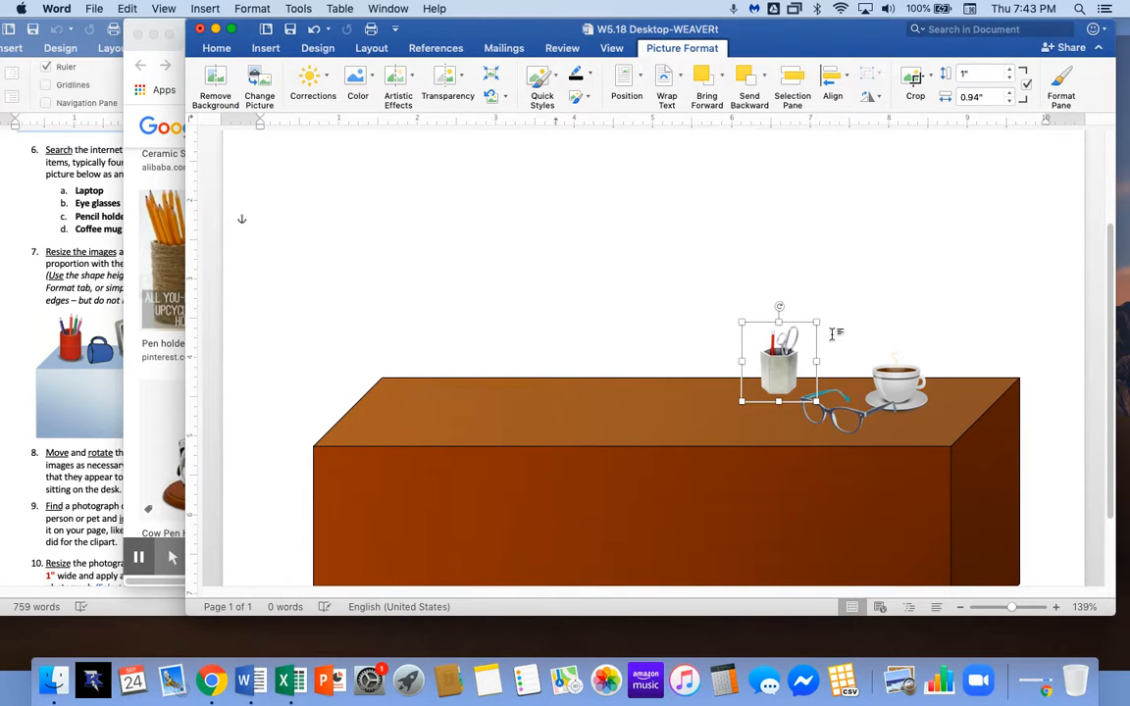
{"action": "left_click_drag", "start_coordinate": [816, 323], "coordinate": [833, 305]}
{"action": "left_click_drag", "start_coordinate": [824, 378], "coordinate": [961, 378]}
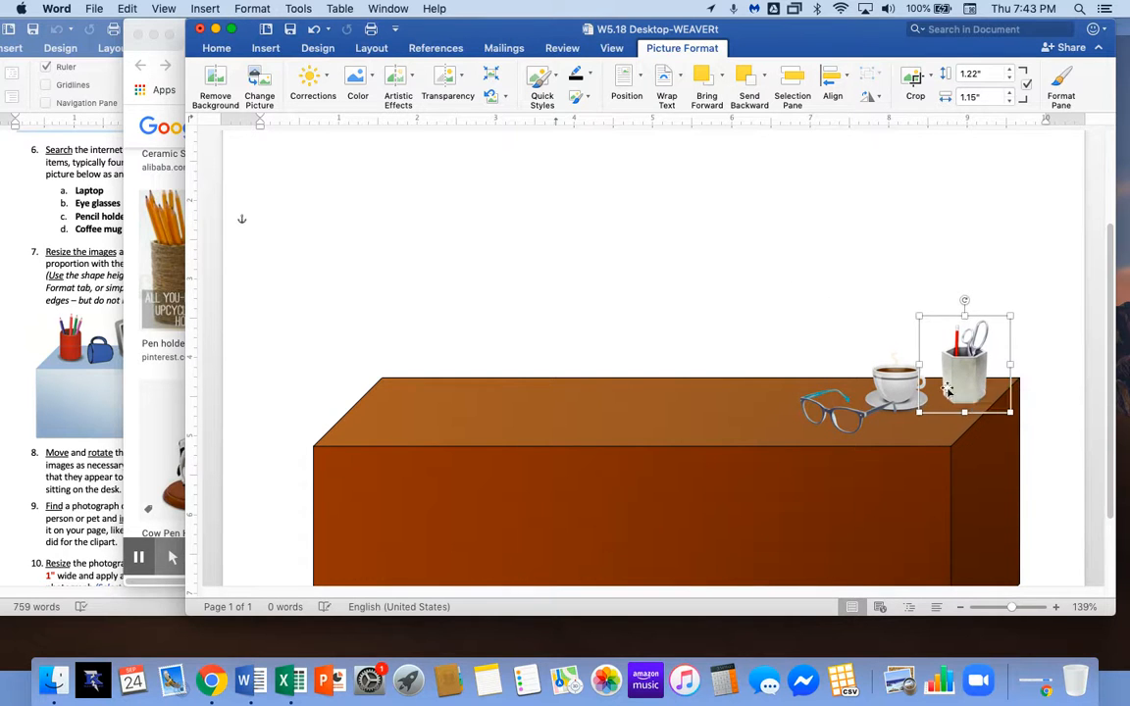
{"action": "left_click", "coordinate": [429, 327]}
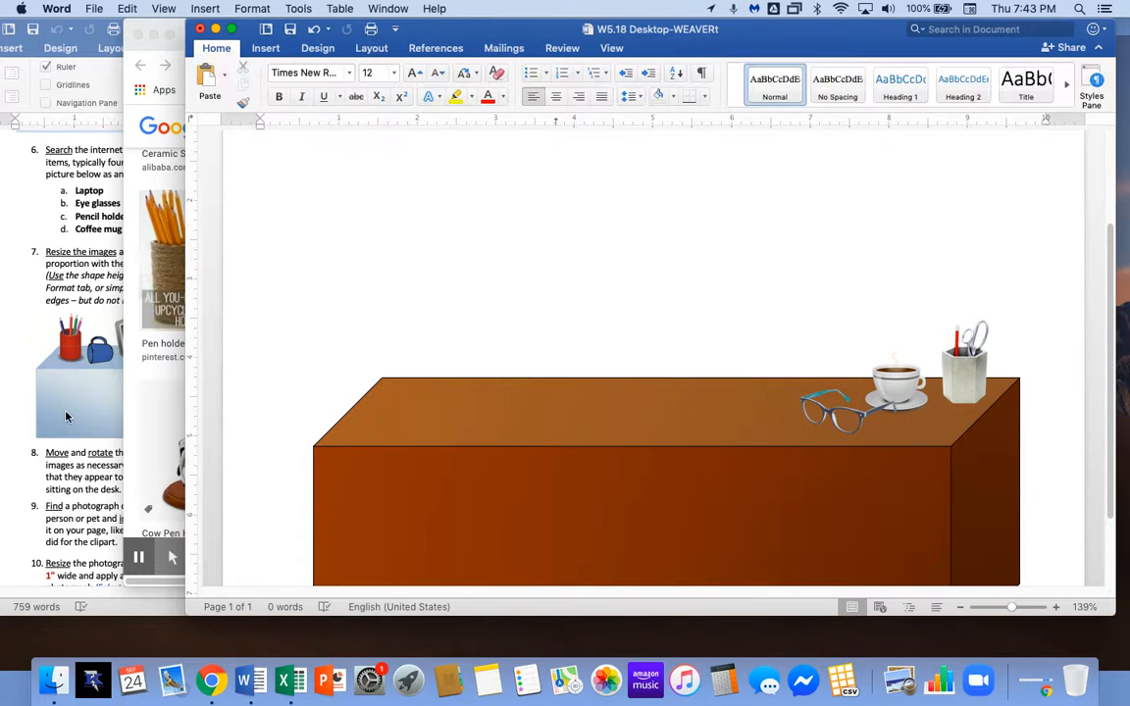
{"action": "left_click", "coordinate": [140, 402]}
{"action": "scroll", "coordinate": [282, 353], "scroll_direction": "up", "scroll_amount": 2}
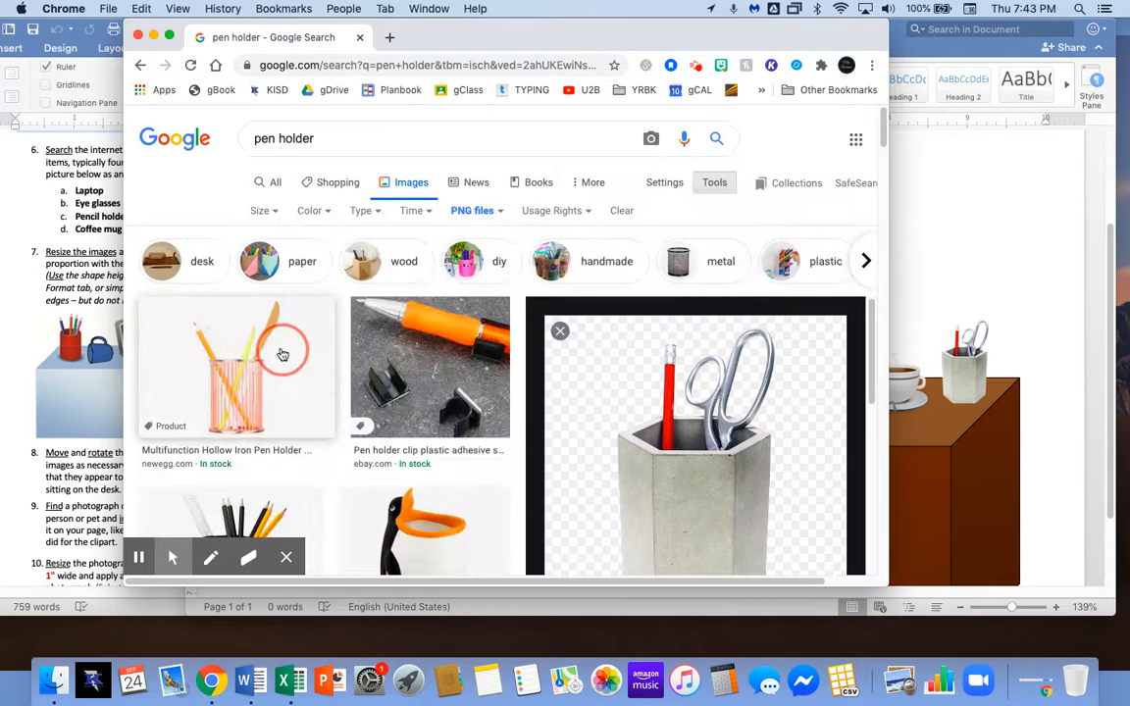
Search Google Images for 'laptop' and preview results until reaching the Razer Blade 15.
{"action": "left_click", "coordinate": [323, 138]}
{"action": "left_click_drag", "start_coordinate": [323, 138], "coordinate": [236, 138]}
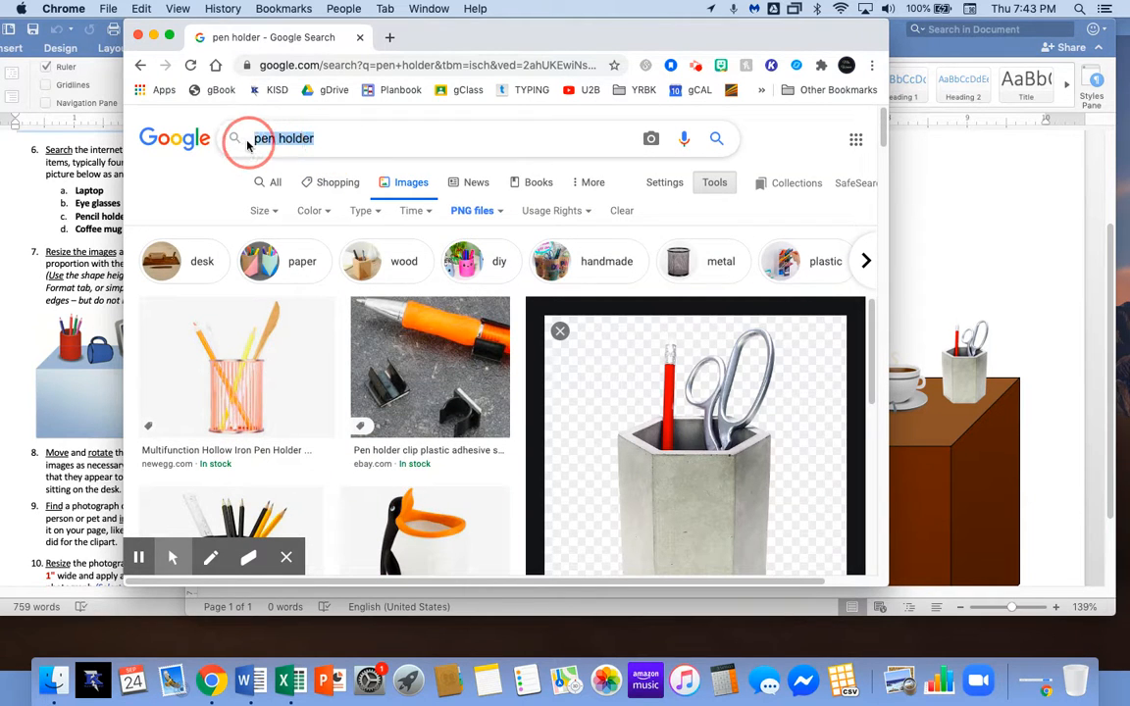
{"action": "type", "text": "laptop"}
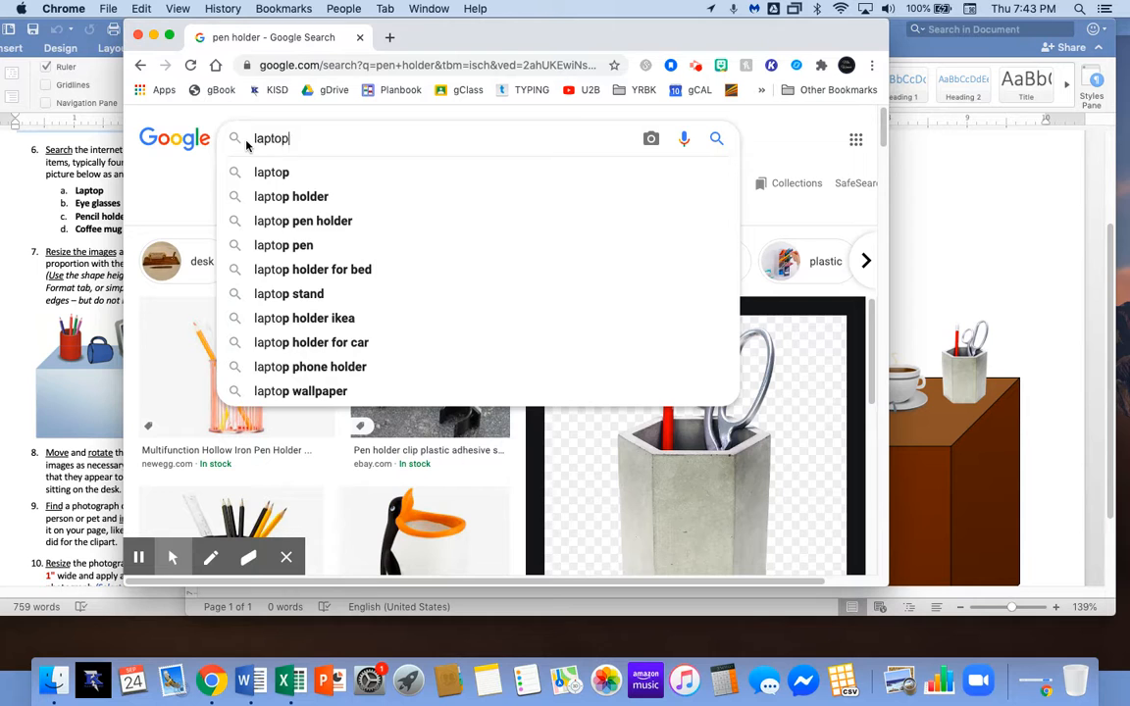
{"action": "key", "text": "Return"}
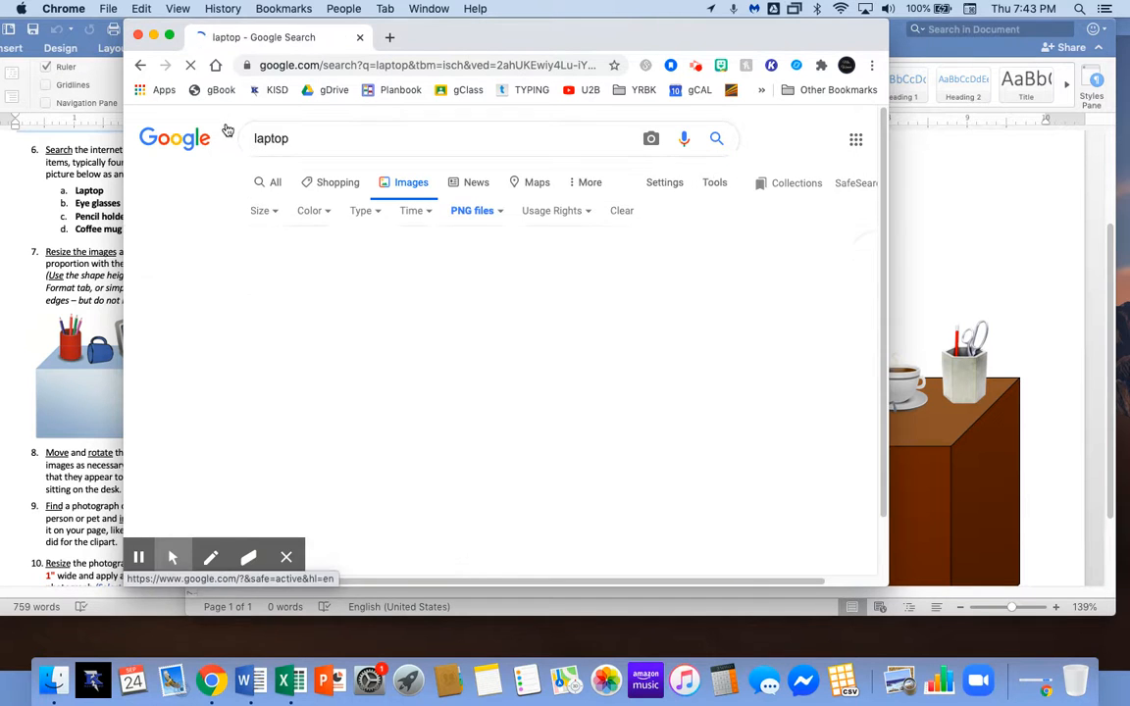
{"action": "scroll", "coordinate": [446, 303], "scroll_direction": "down", "scroll_amount": 3}
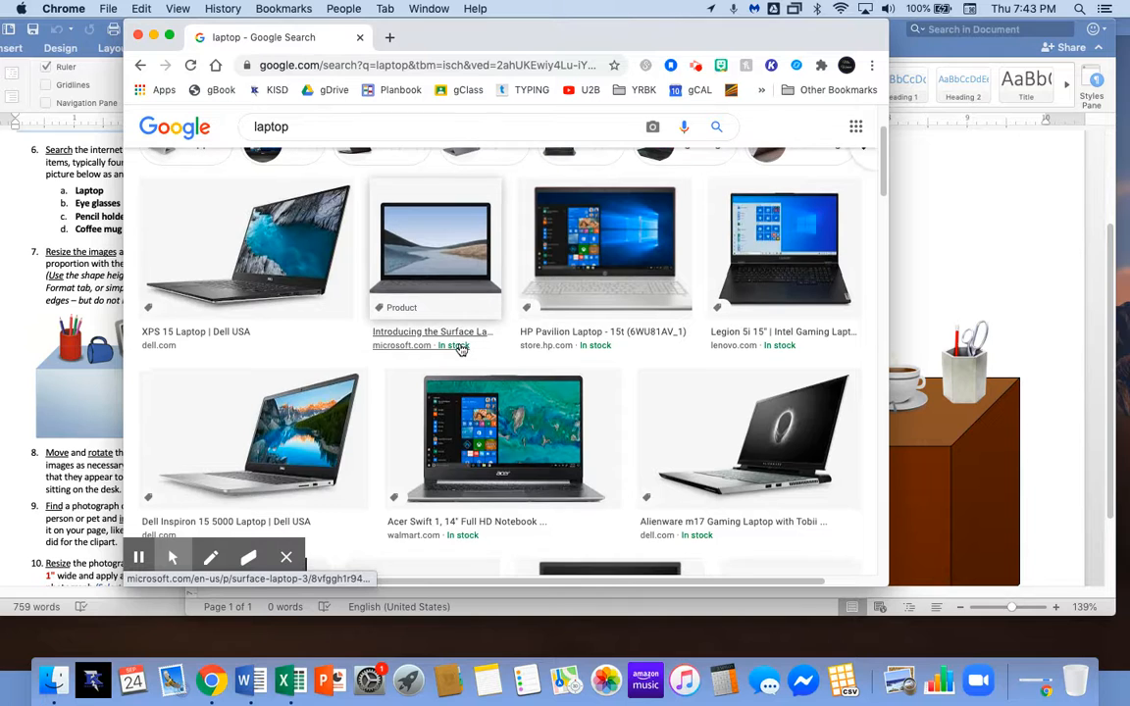
{"action": "scroll", "coordinate": [373, 342], "scroll_direction": "up", "scroll_amount": 1}
{"action": "left_click", "coordinate": [328, 338]}
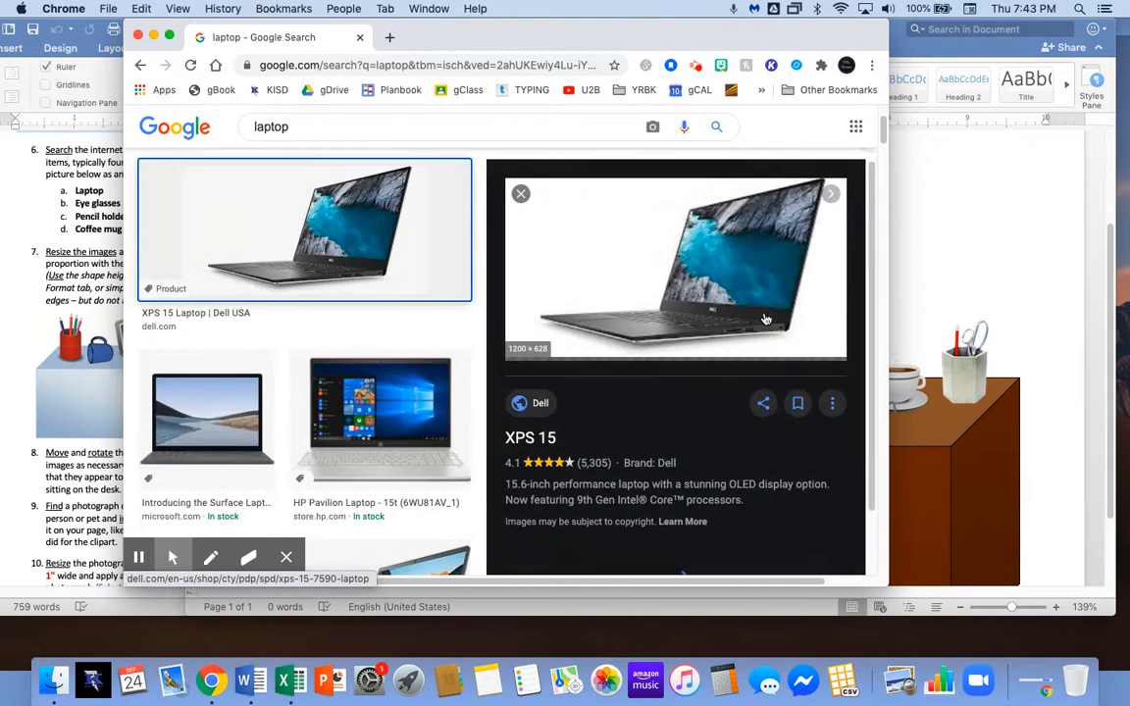
{"action": "scroll", "coordinate": [417, 398], "scroll_direction": "down", "scroll_amount": 10}
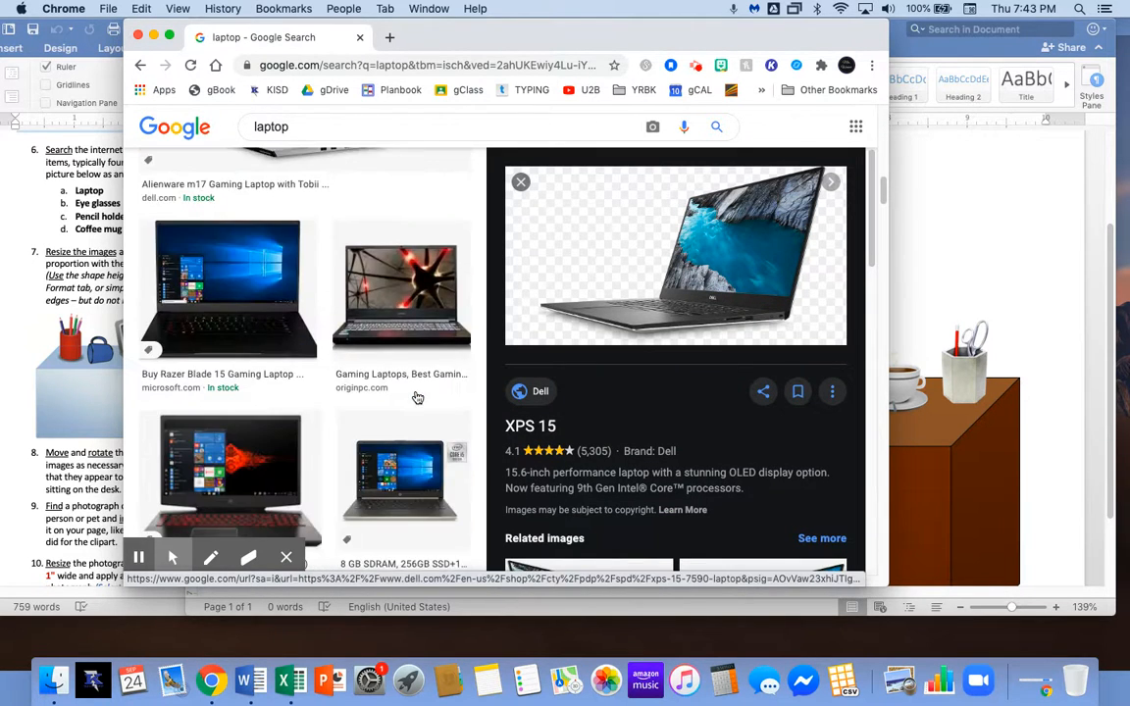
{"action": "left_click", "coordinate": [428, 316]}
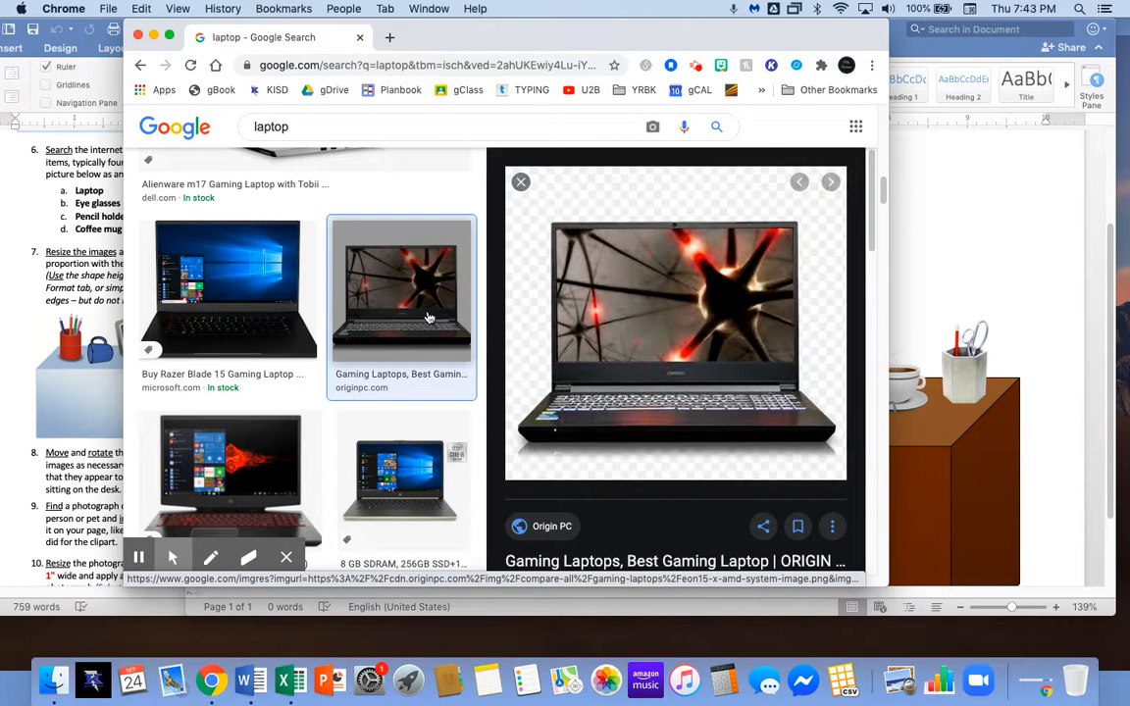
{"action": "left_click", "coordinate": [283, 325]}
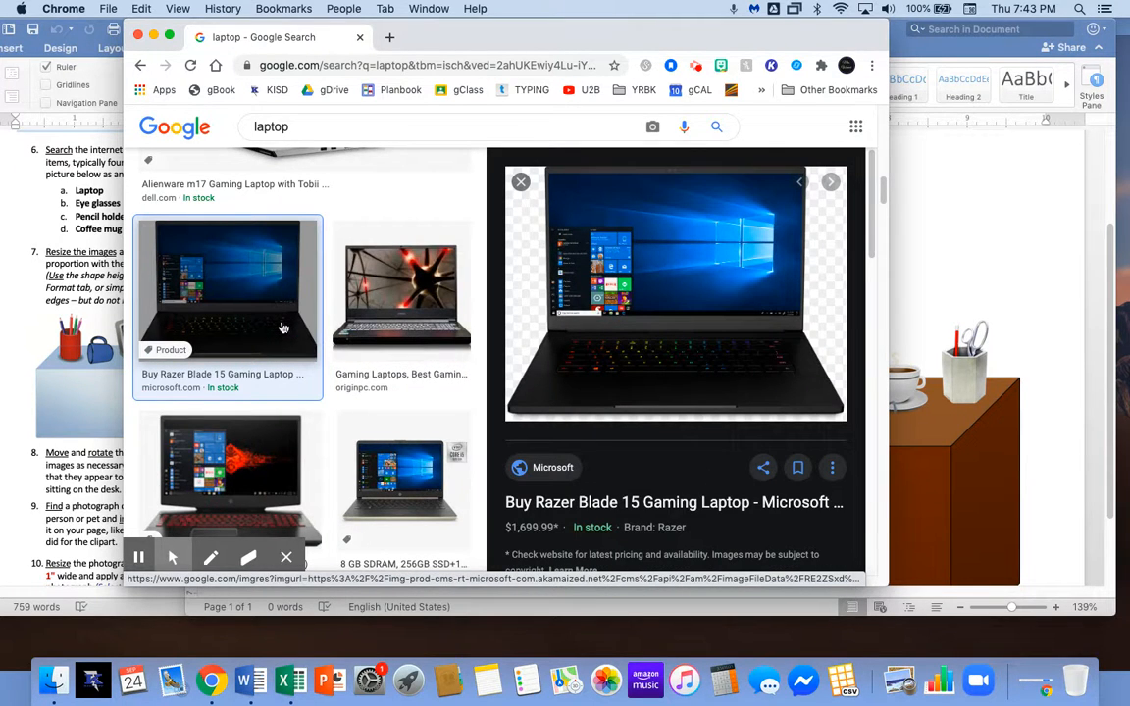
Drag the Razer Blade 15 picture into the Word document and select it.
{"action": "left_click_drag", "start_coordinate": [650, 37], "coordinate": [405, 45]}
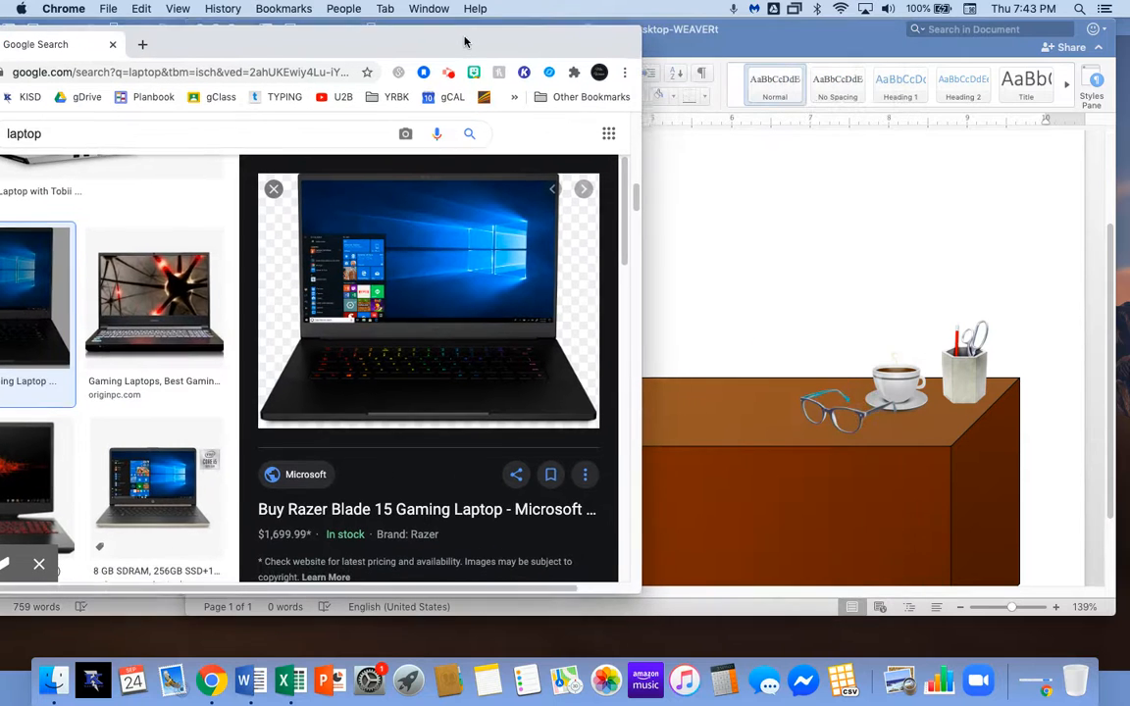
{"action": "left_click_drag", "start_coordinate": [442, 284], "coordinate": [667, 335]}
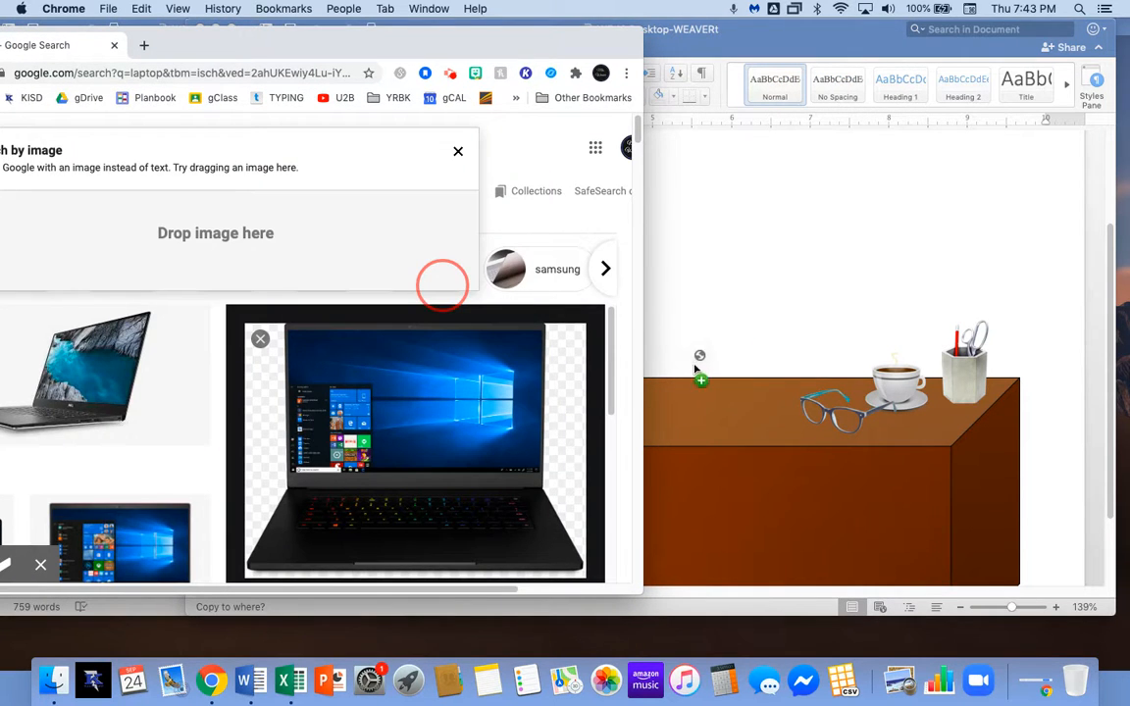
{"action": "left_click_drag", "start_coordinate": [716, 382], "coordinate": [719, 381]}
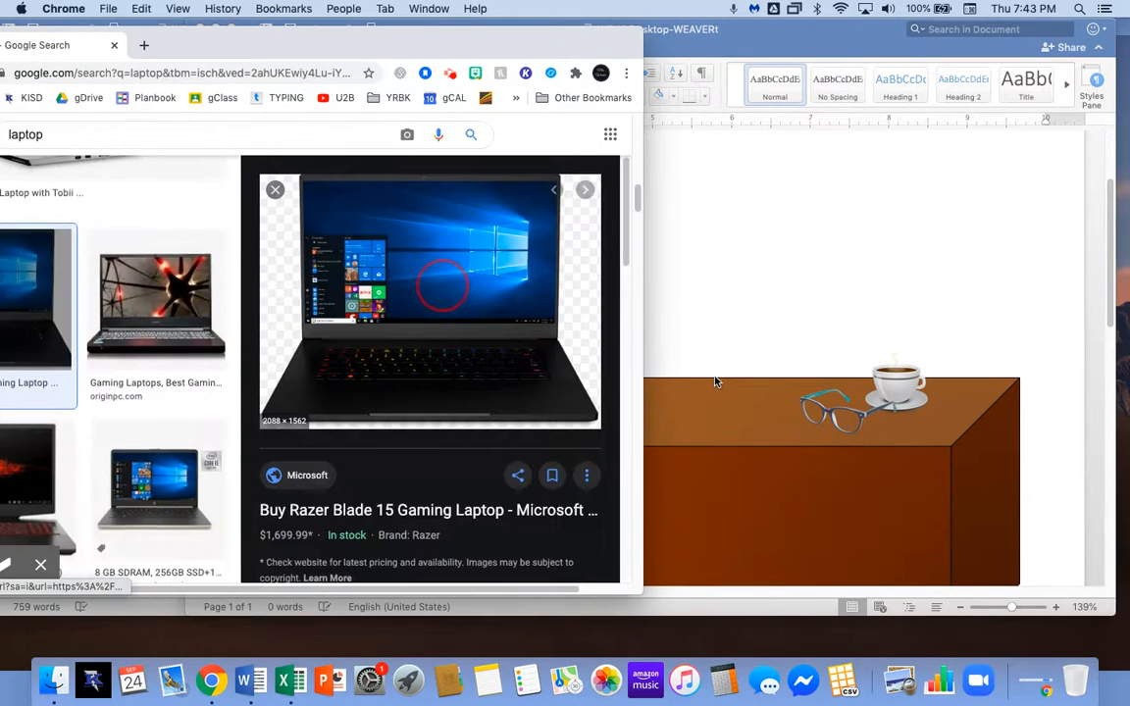
{"action": "left_click", "coordinate": [723, 310]}
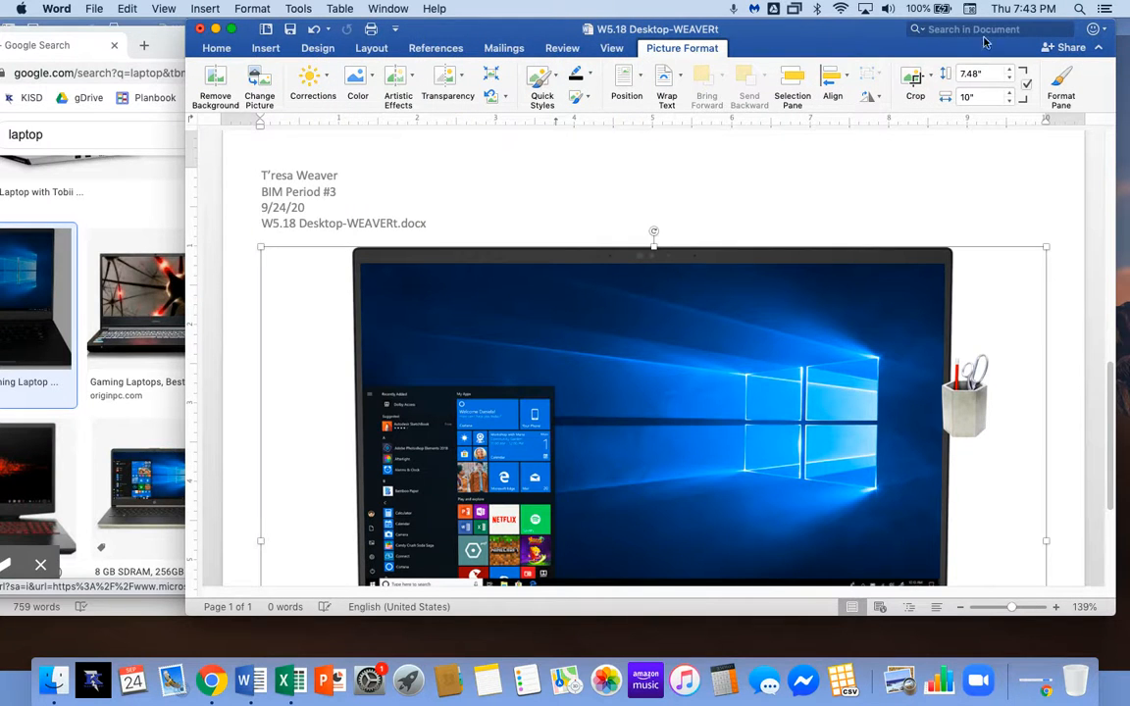
Enter 1 in the laptop picture's Picture Format Height box, replacing 7.48".
{"action": "left_click", "coordinate": [979, 71]}
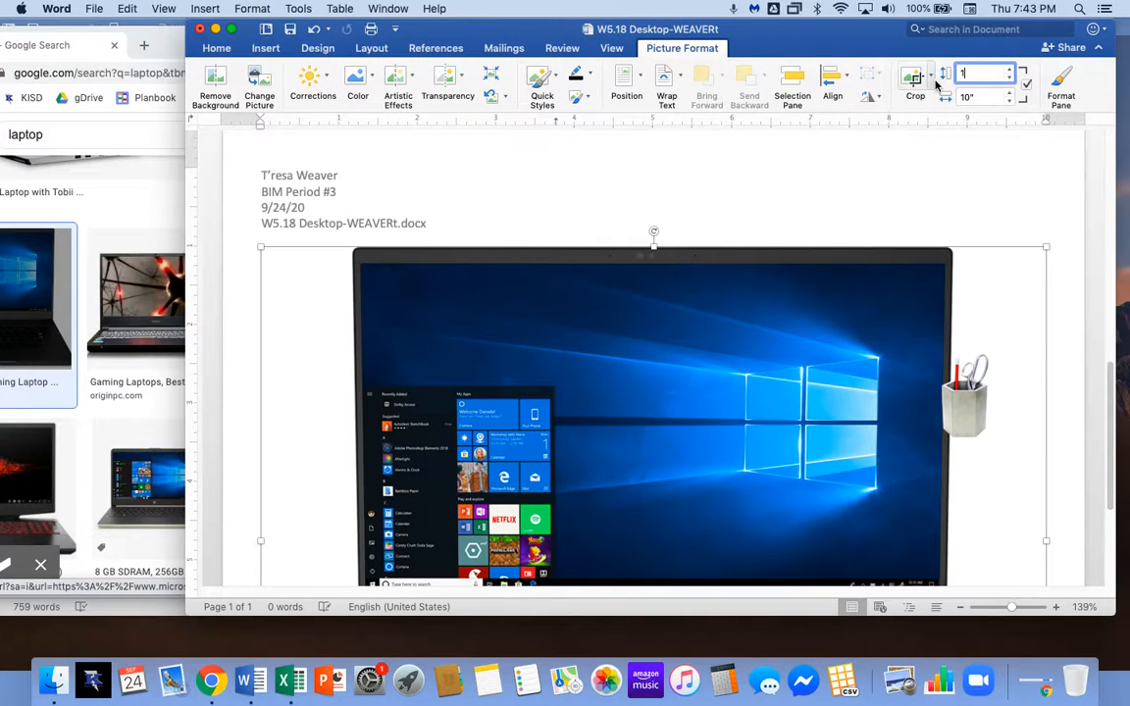
{"action": "type", "text": "1"}
{"action": "key", "text": "Tab"}
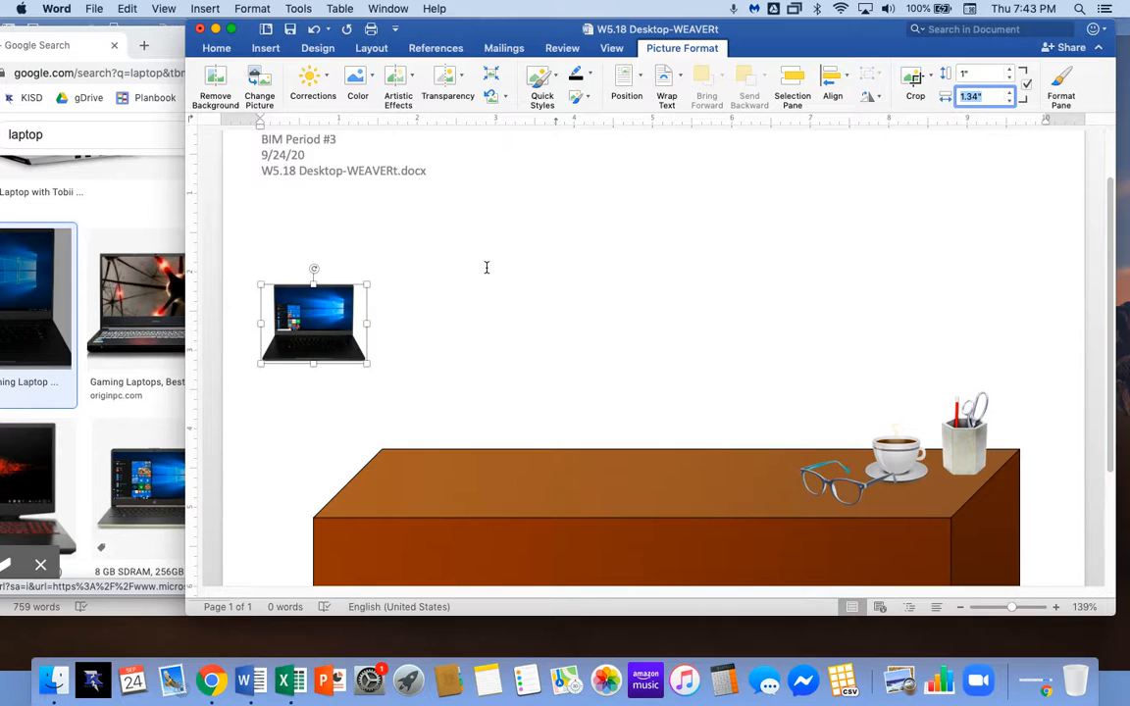